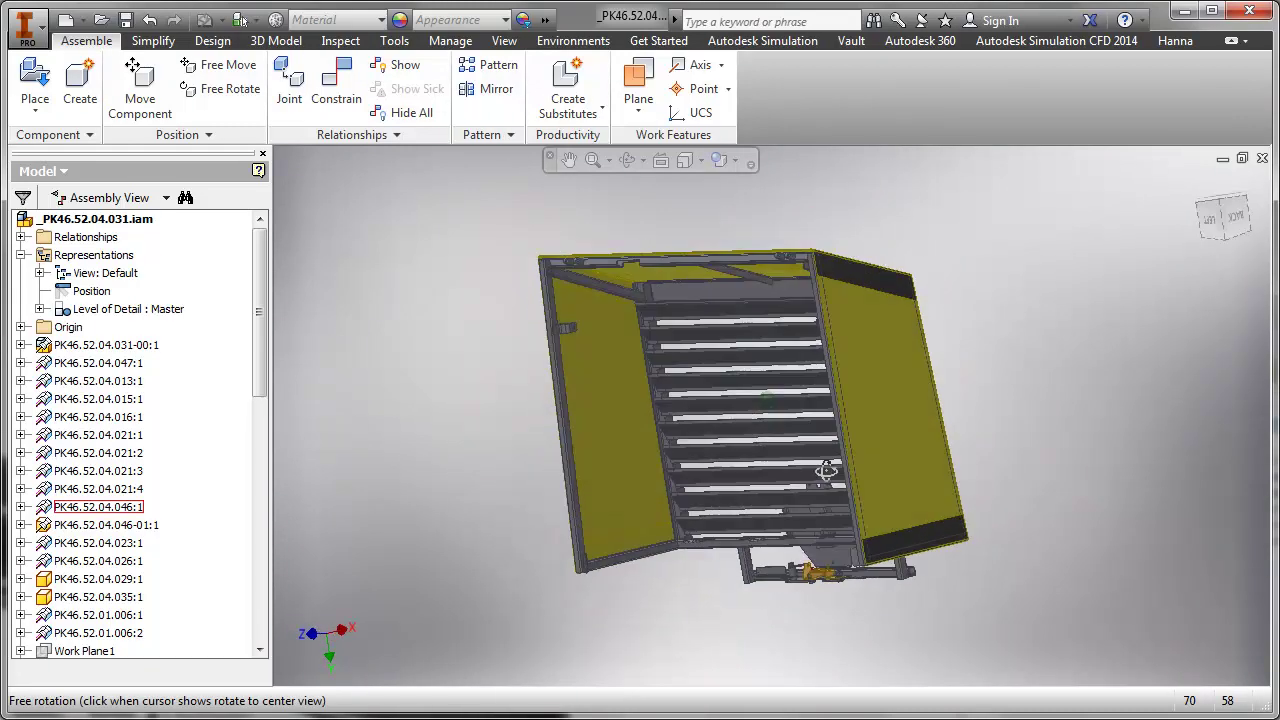
Step: Activate the Frame Assembly level of detail so only the frame members are loaded
key("Escape")
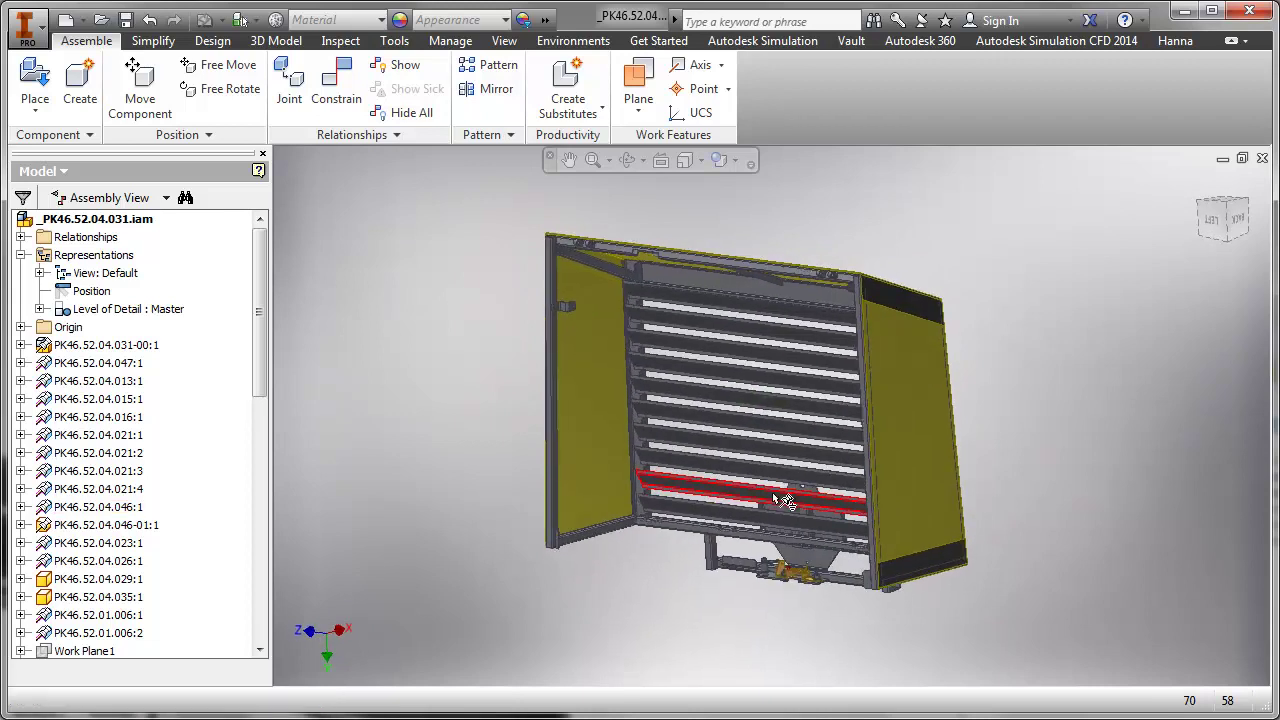
left_click(40, 309)
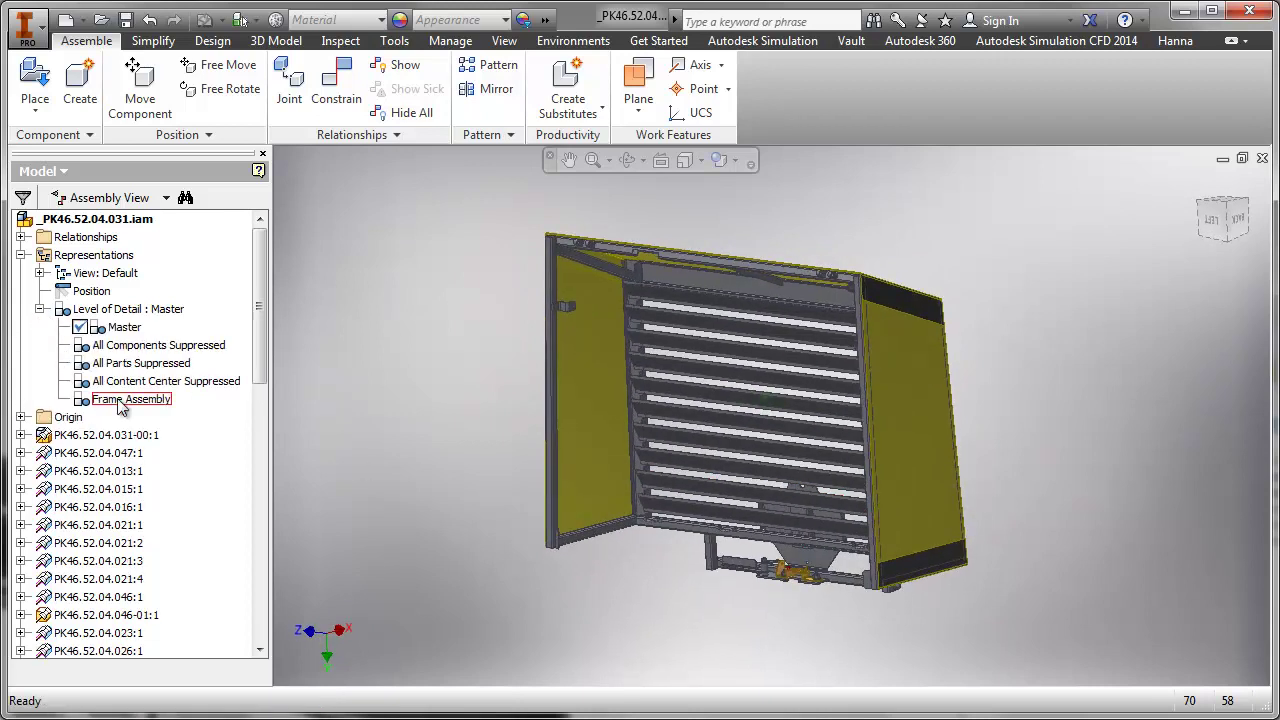
key("Return")
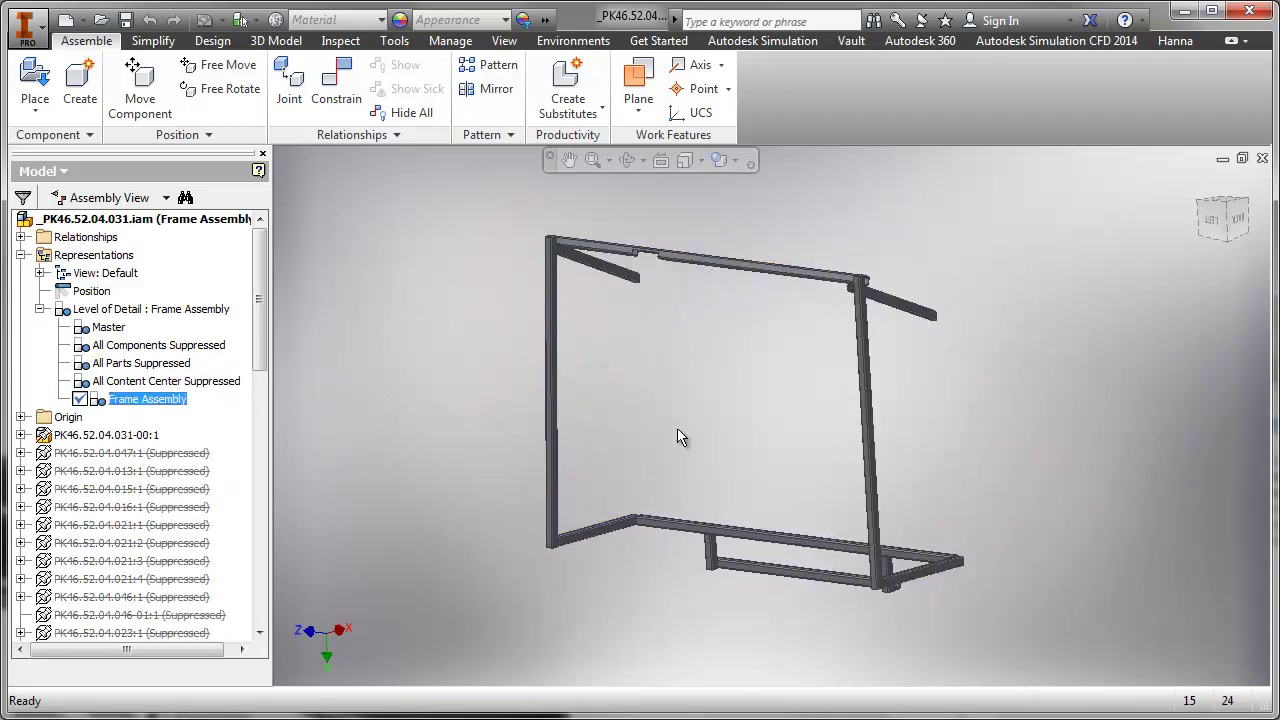
left_click_drag(751, 420, 811, 466)
key("Escape")
key("F4")
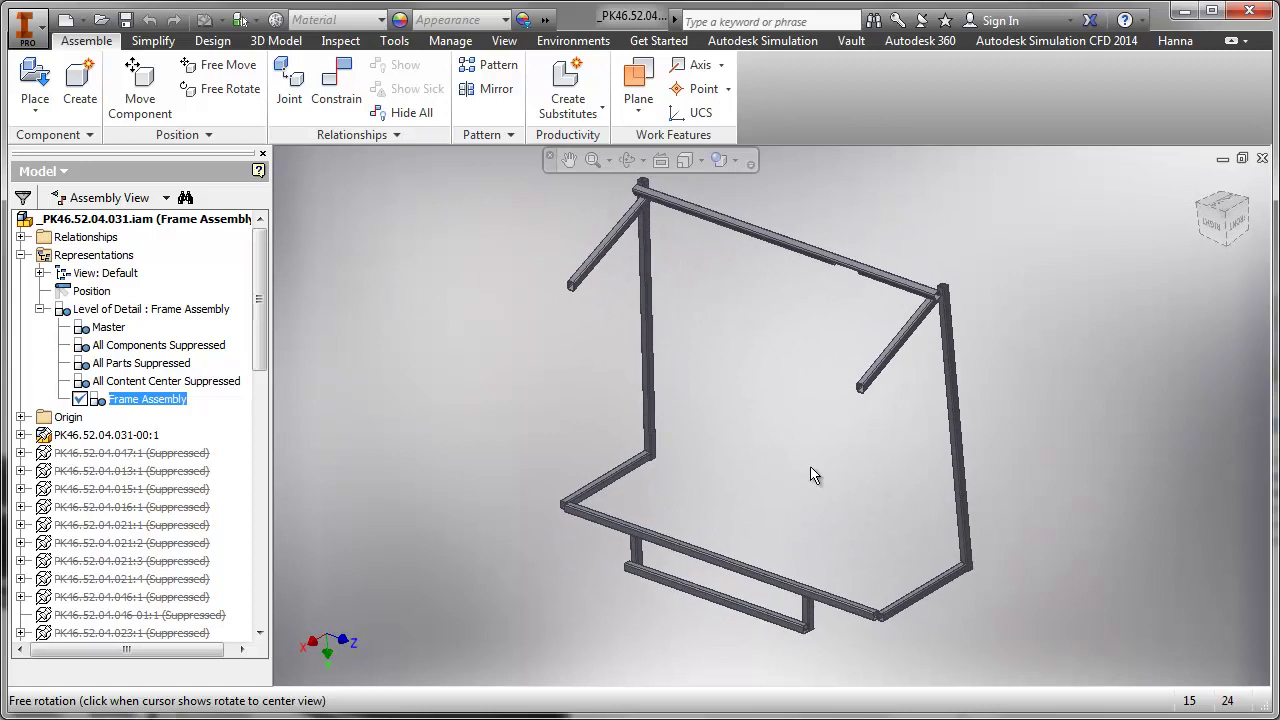
Step: Open the Frame Analysis environment and create a Static Analysis simulation named Simulation:1 for the frame
left_click(572, 42)
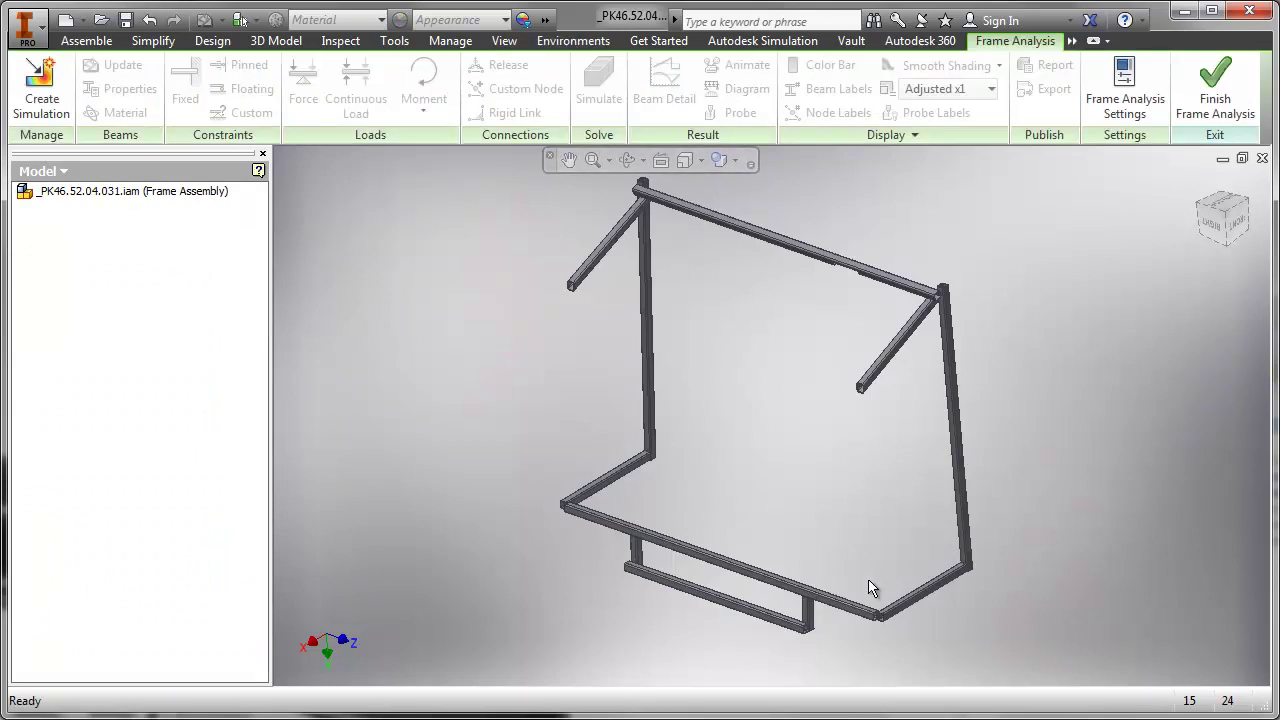
left_click(40, 85)
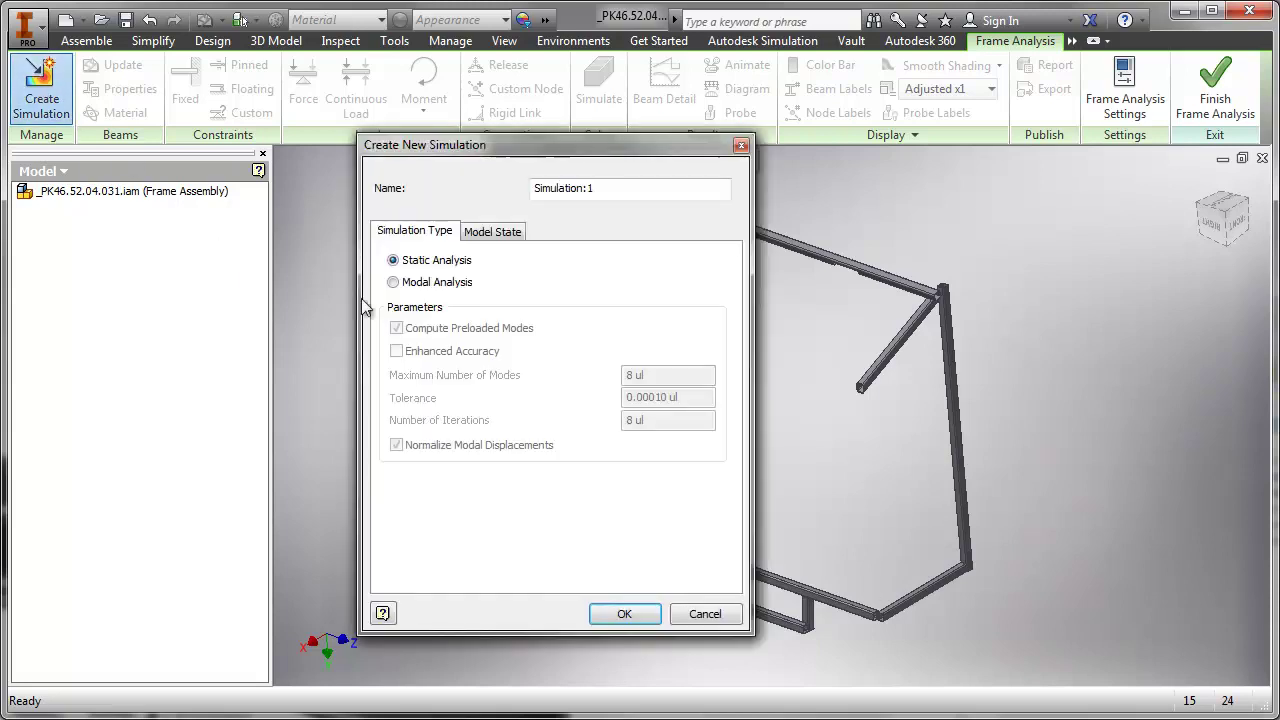
left_click(614, 611)
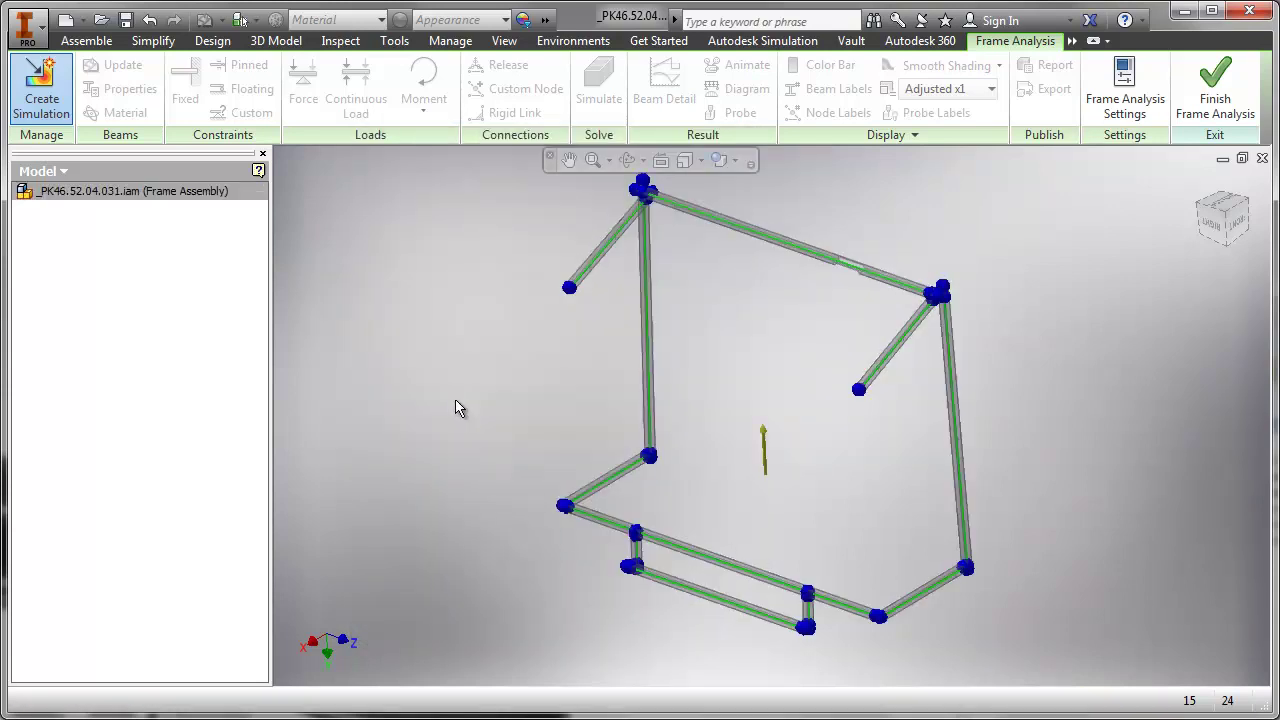
middle_click_drag(873, 478, 846, 433, "shift")
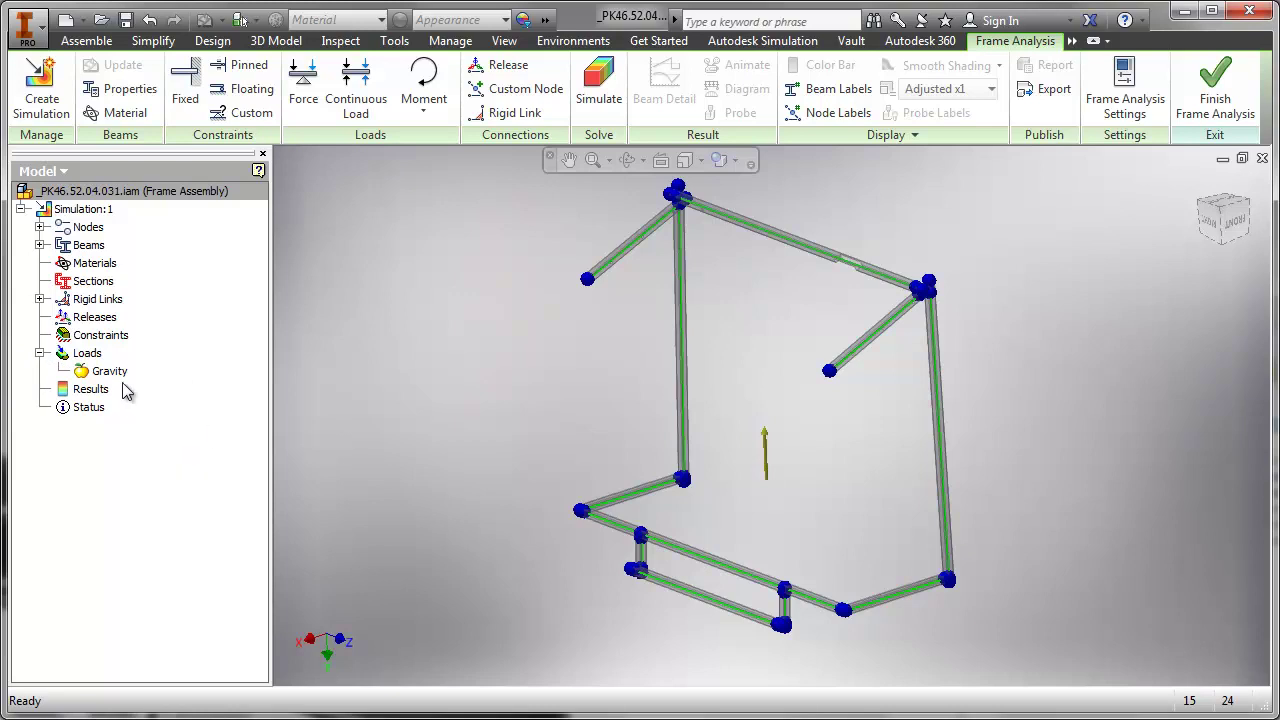
Step: Reverse the direction of the gravity load acting along the Y Direction
double_click(95, 372)
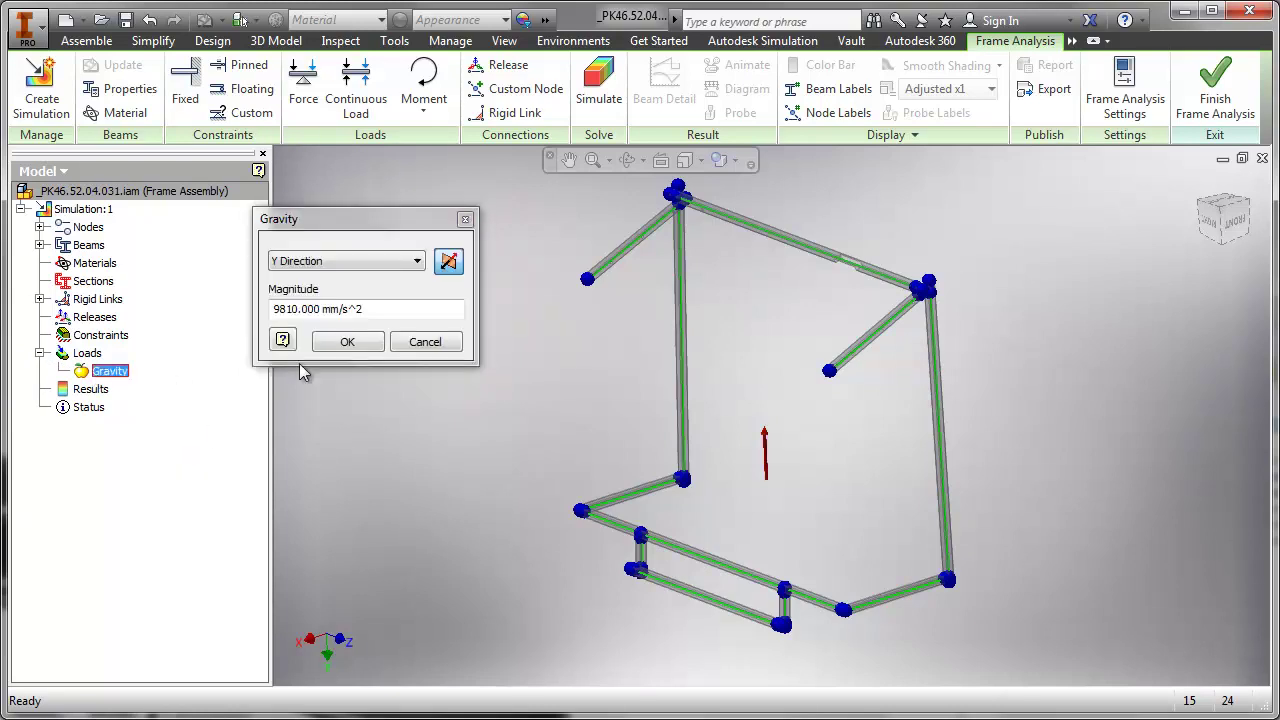
left_click(447, 264)
left_click(347, 343)
Step: Examine the nodes and rigid links where the upper sloping arm, cross beam and vertical post meet, including from the back view
middle_click_drag(537, 486, 468, 435, "shift")
middle_click_drag(566, 412, 646, 472)
scroll(660, 267, "down", 6)
scroll(625, 305, "down", 3)
middle_click_drag(649, 311, 752, 223)
middle_click_drag(738, 514, 662, 519, "shift")
middle_click_drag(884, 502, 862, 474)
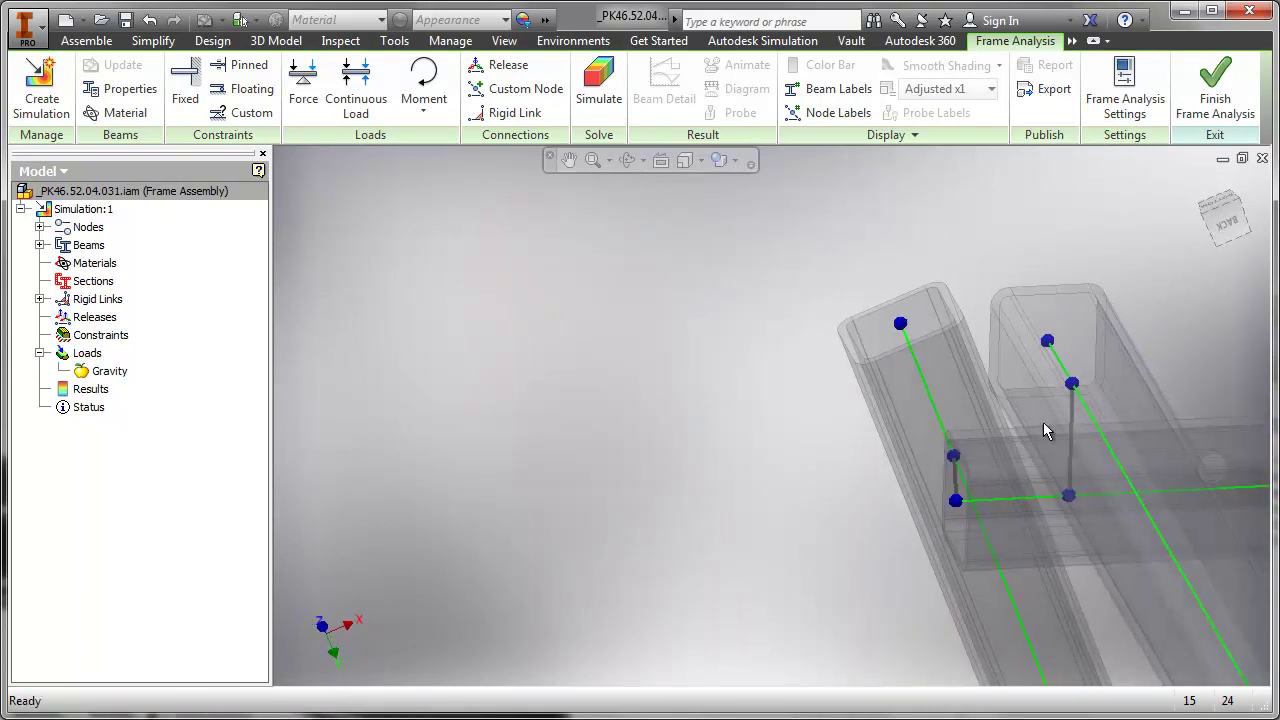
left_click(1224, 226)
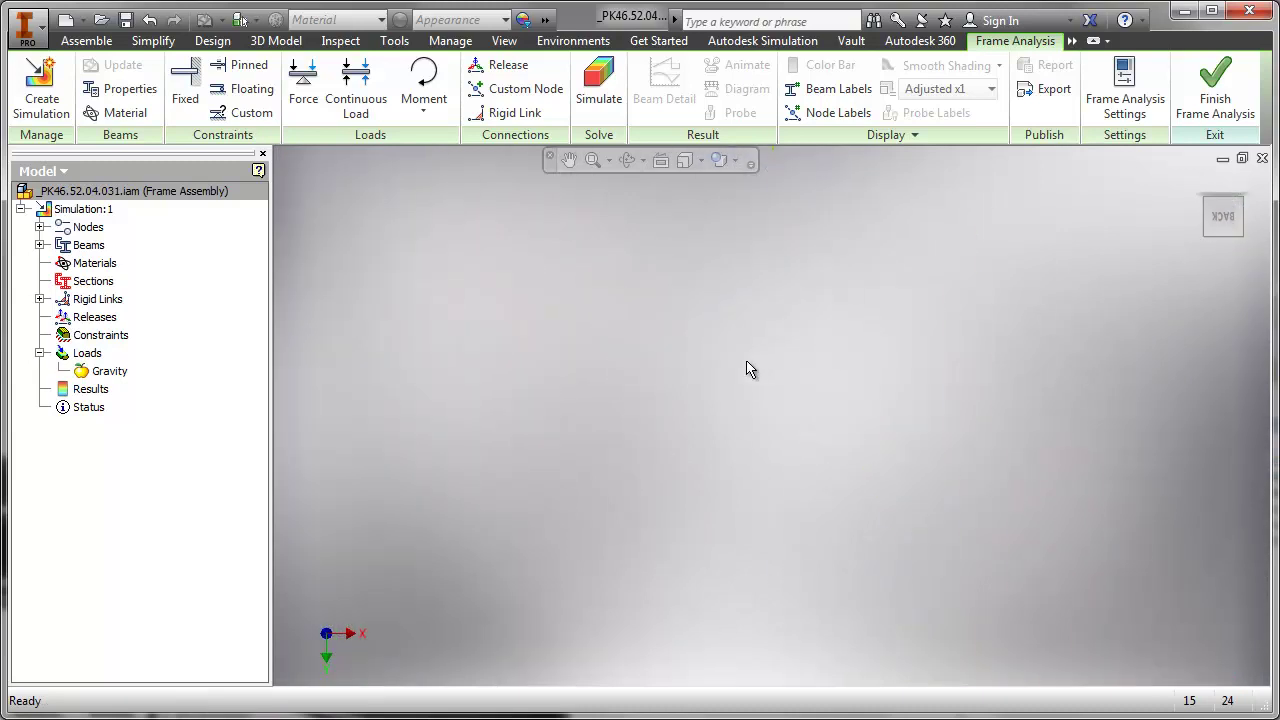
scroll(694, 466, "up", 5)
middle_click_drag(696, 480, 773, 676)
scroll(637, 436, "down", 5)
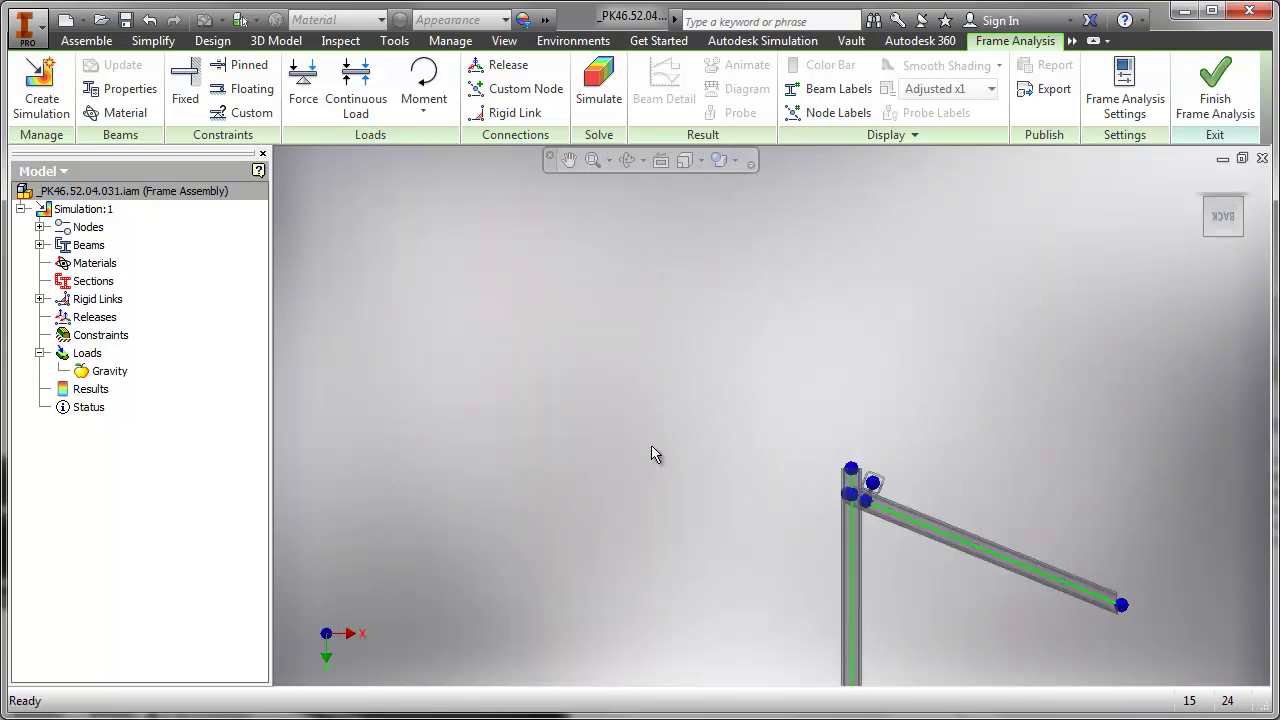
middle_click_drag(926, 489, 343, 364)
scroll(729, 394, "up", 5)
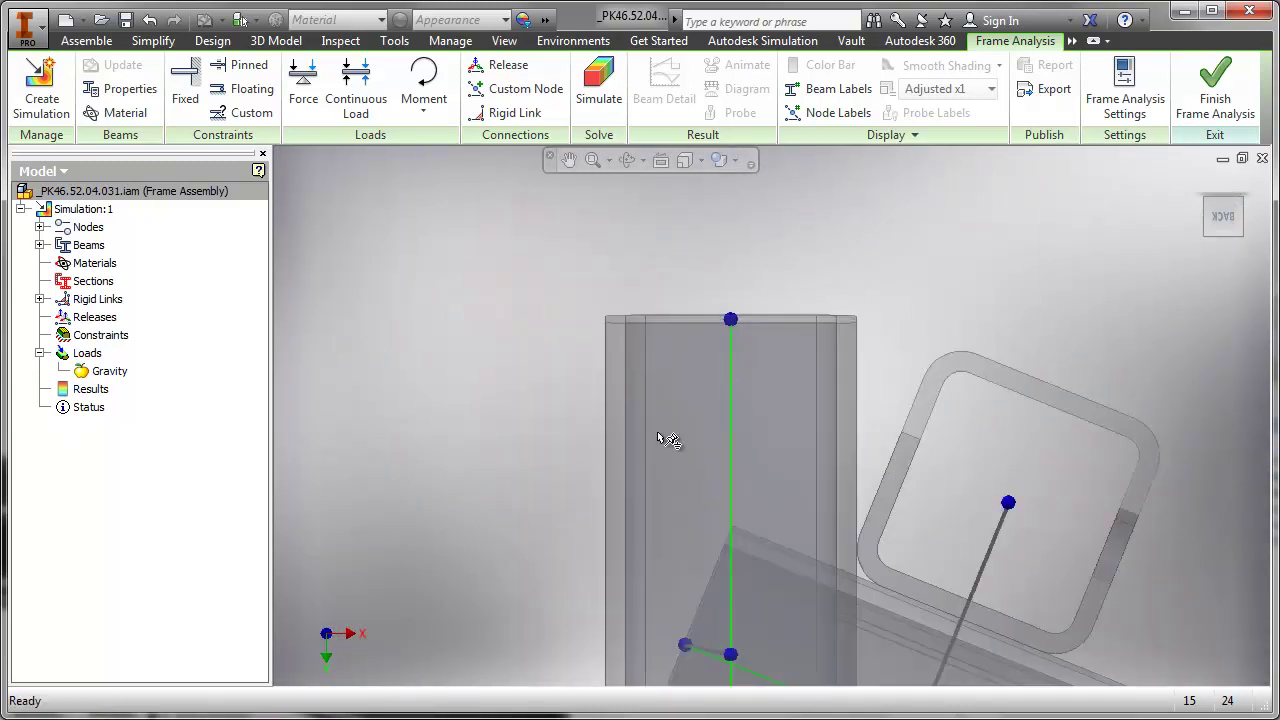
middle_click_drag(677, 429, 620, 314)
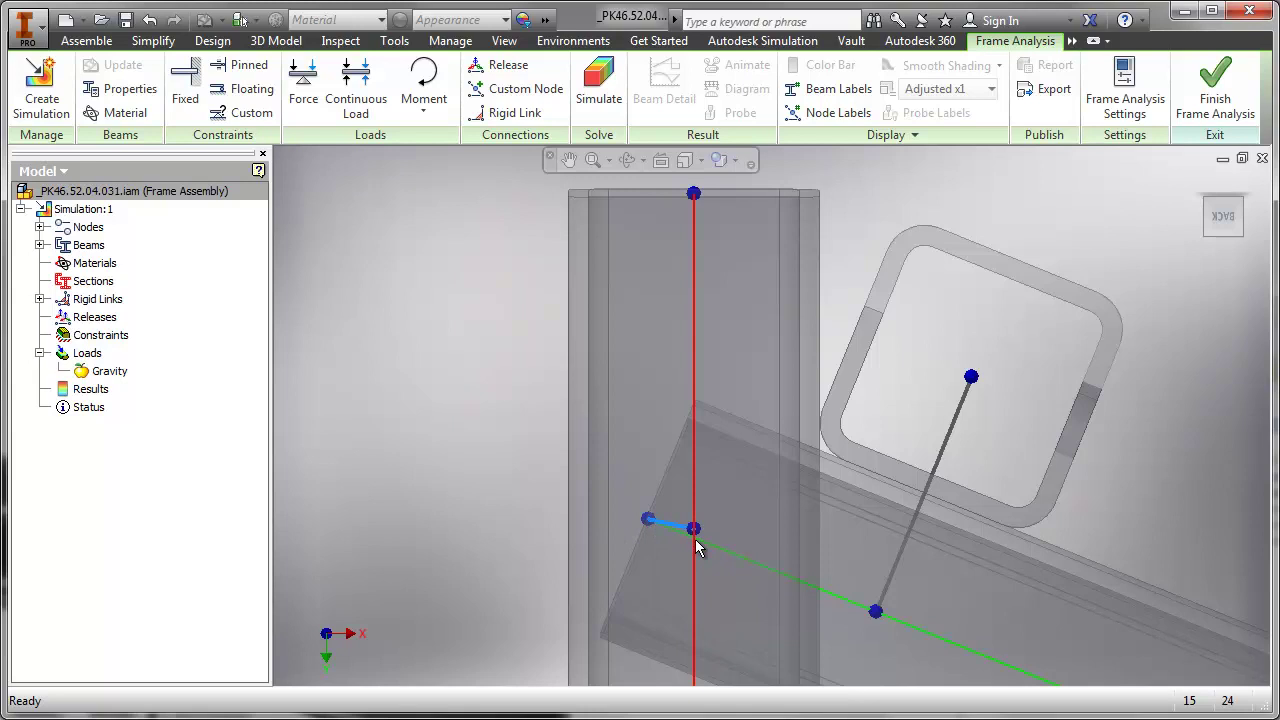
Step: Suppress the automatic rigid link between the sloping arm's end node and the vertical post at this upper corner
mouse_move(697, 545)
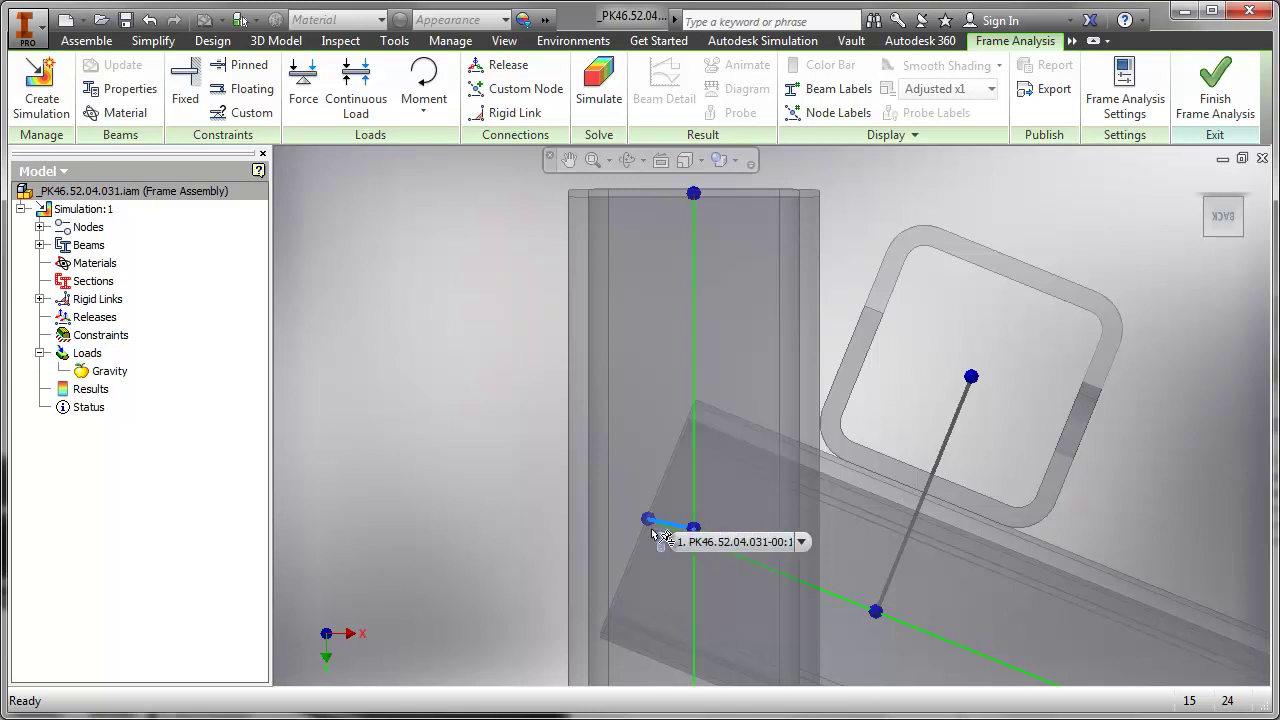
middle_click_drag(512, 443, 617, 489, "shift")
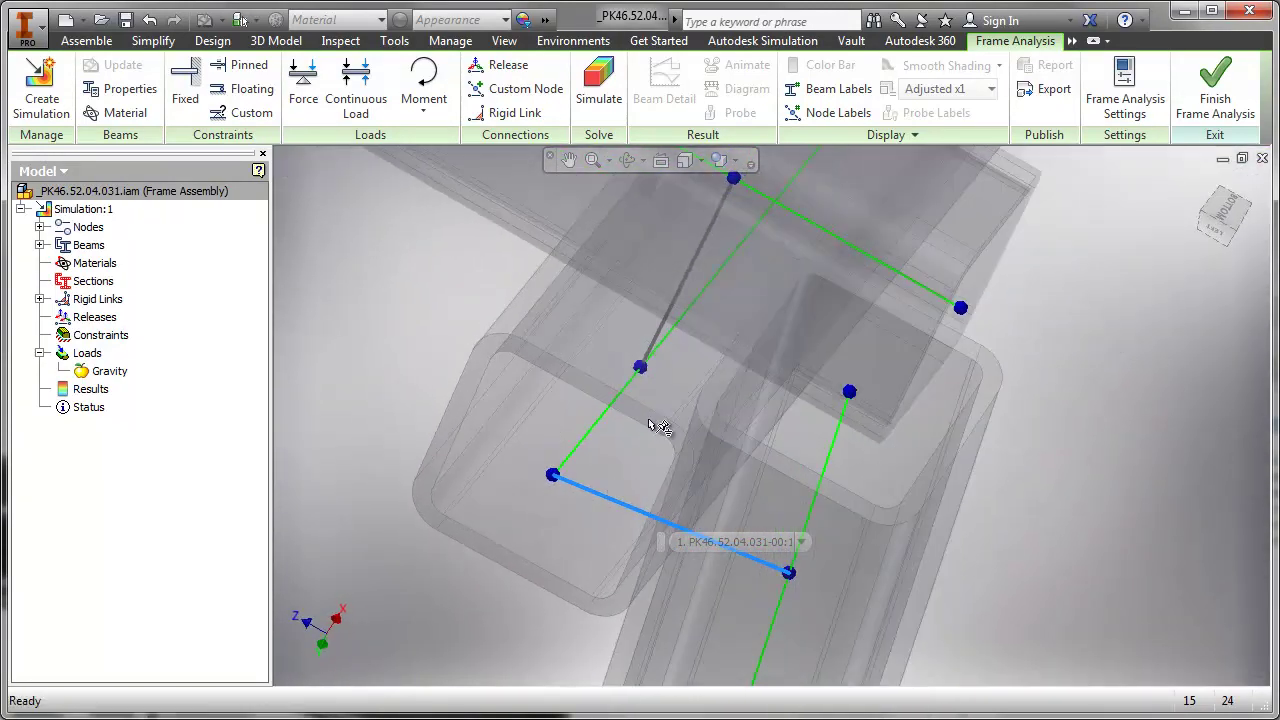
middle_click_drag(720, 490, 777, 441)
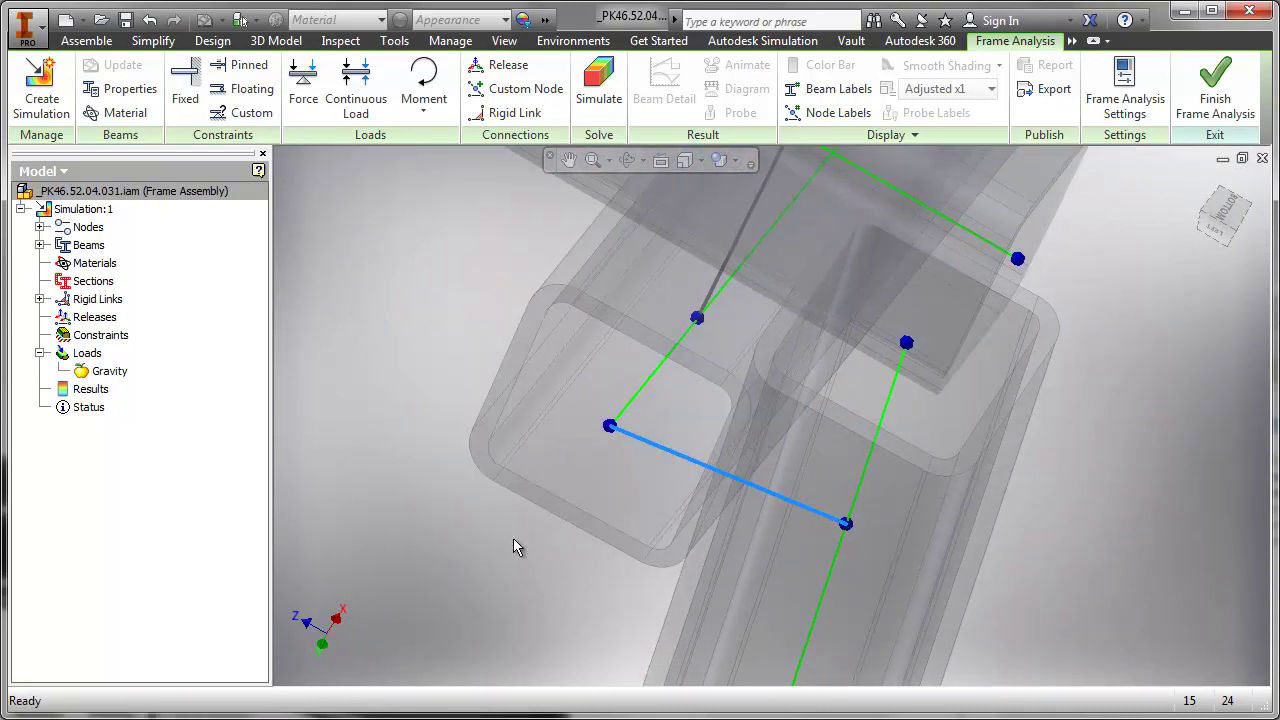
right_click(674, 458)
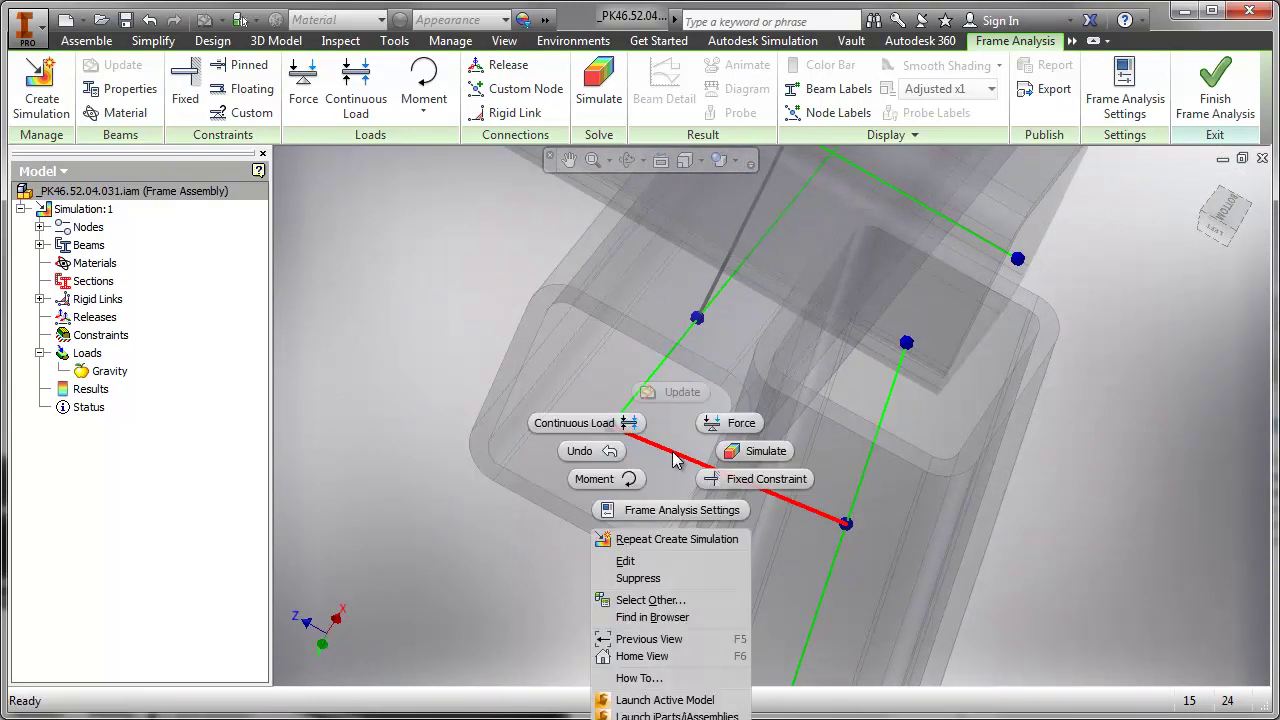
left_click(673, 583)
middle_click_drag(571, 523, 533, 500, "shift")
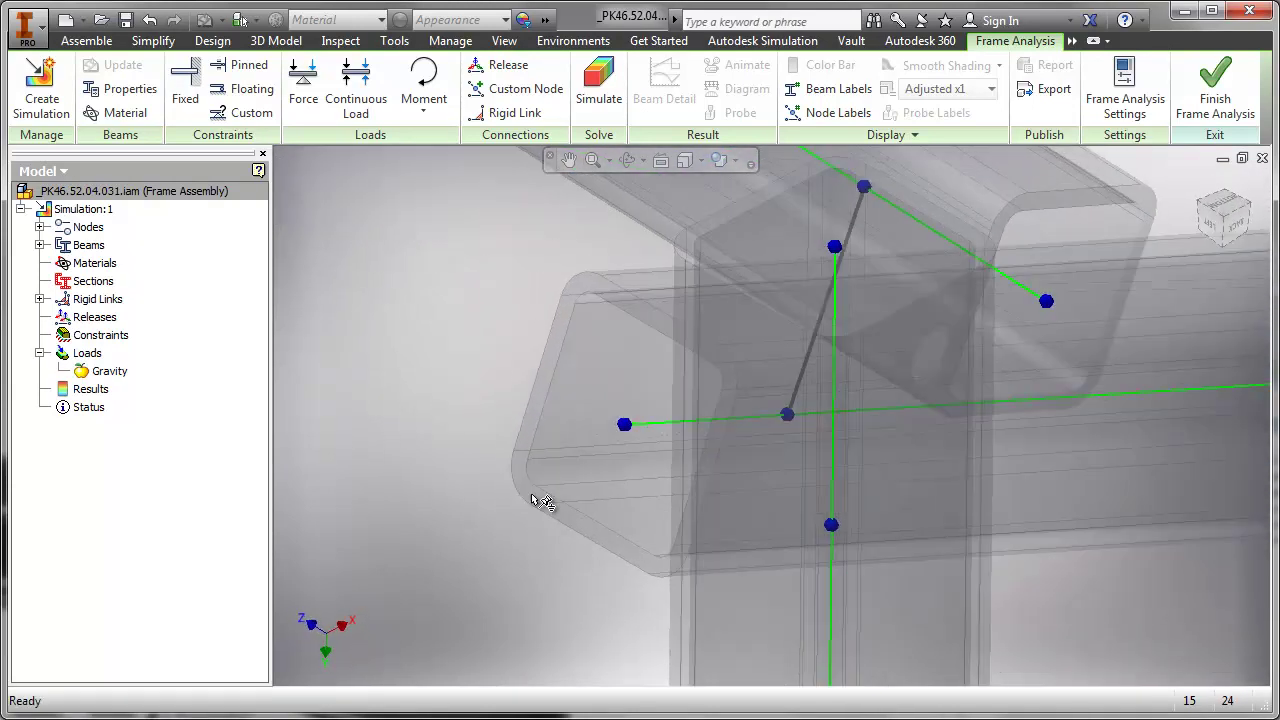
Step: Add a custom node on the sloping arm near its post end with an offset of 375
right_click(477, 347)
left_click(462, 506)
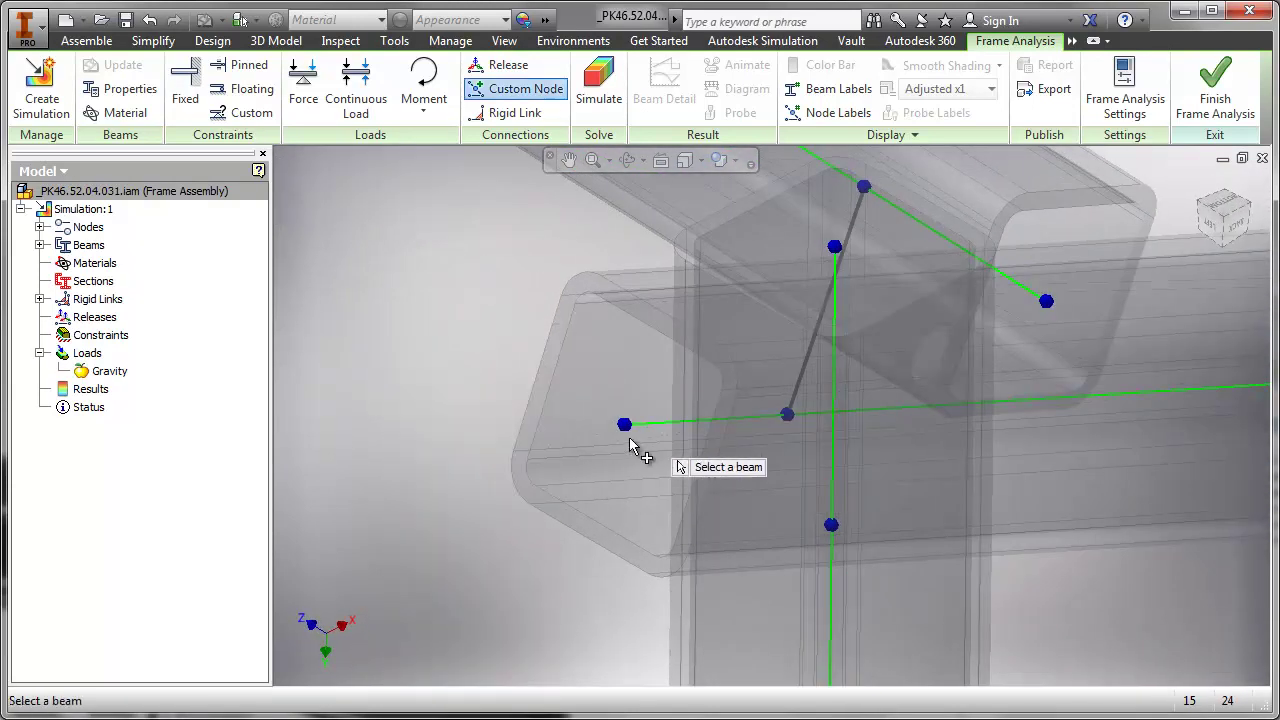
left_click(658, 430)
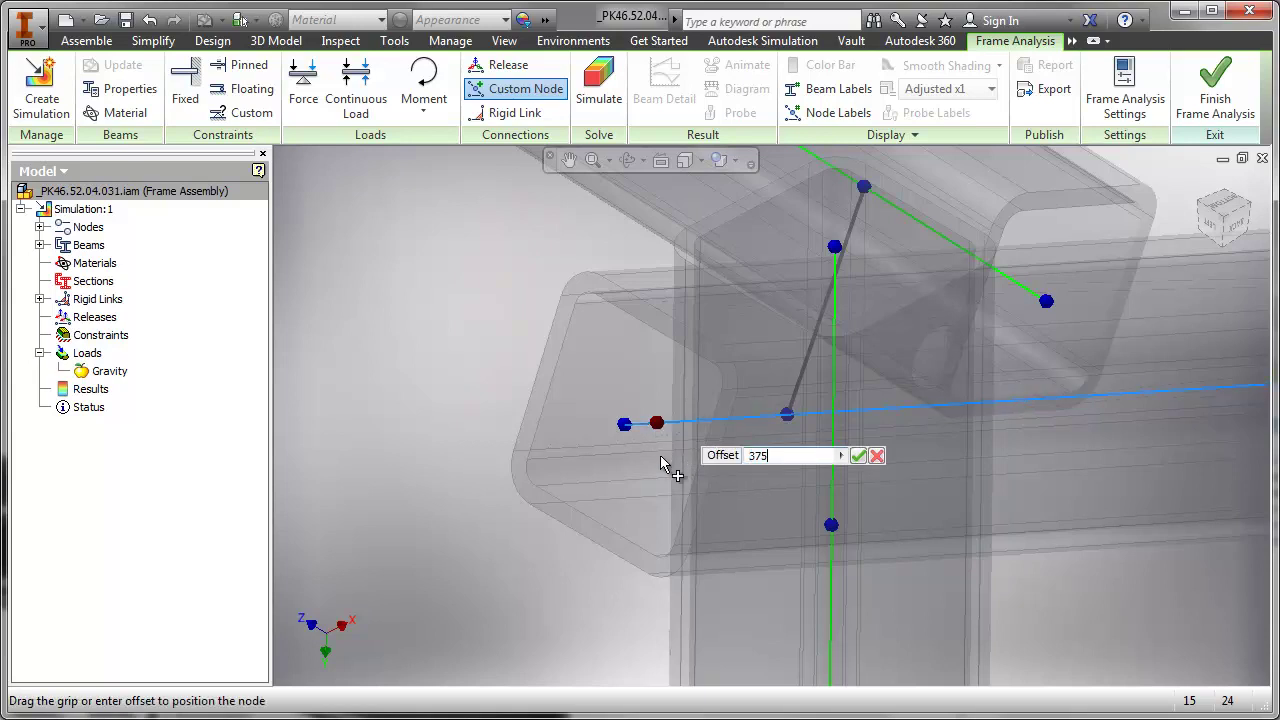
left_click(858, 456)
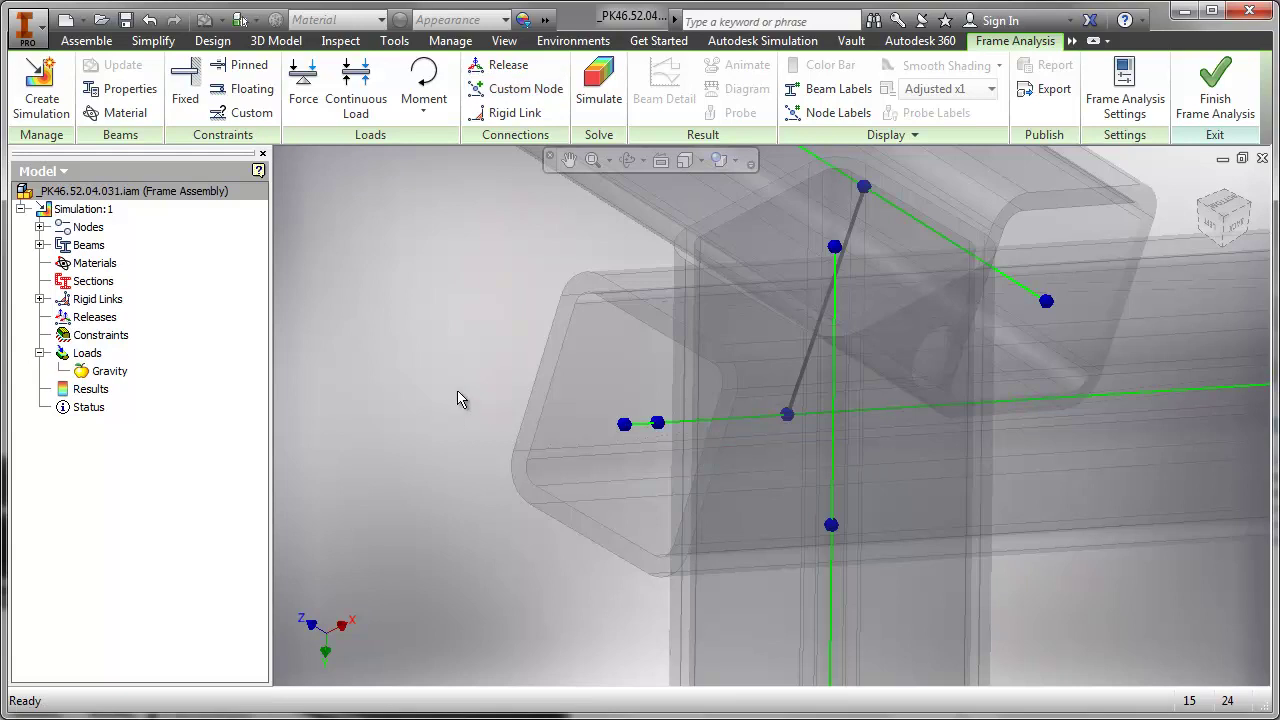
Step: Create a rigid link with the new custom node as parent and the vertical post's node as child, keeping all displacement and rotation axes fixed
right_click(498, 334)
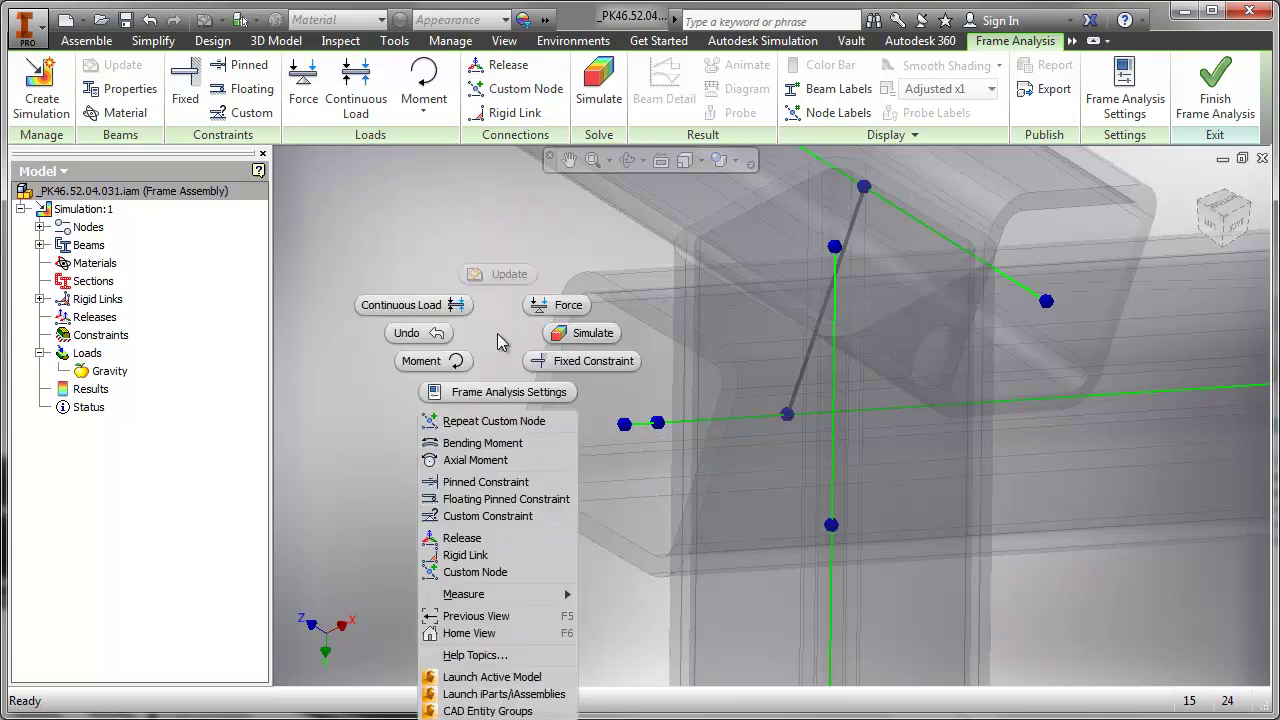
left_click(468, 555)
left_click(660, 424)
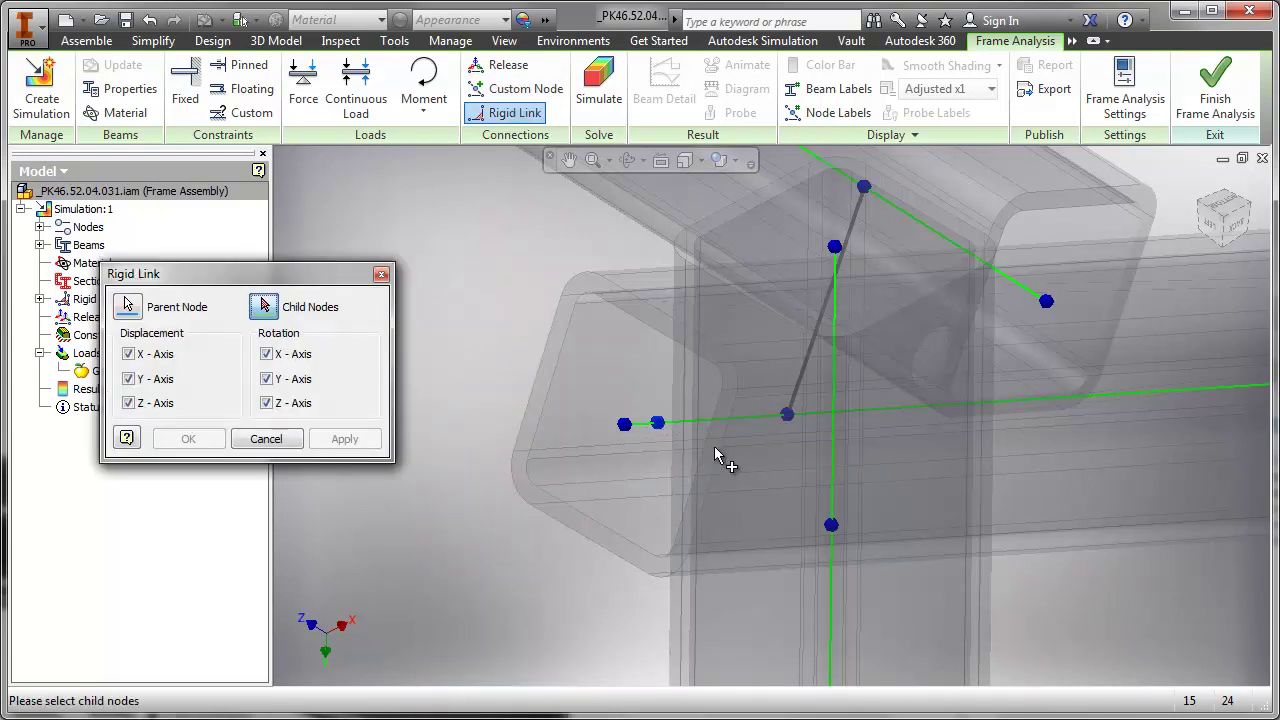
left_click(831, 525)
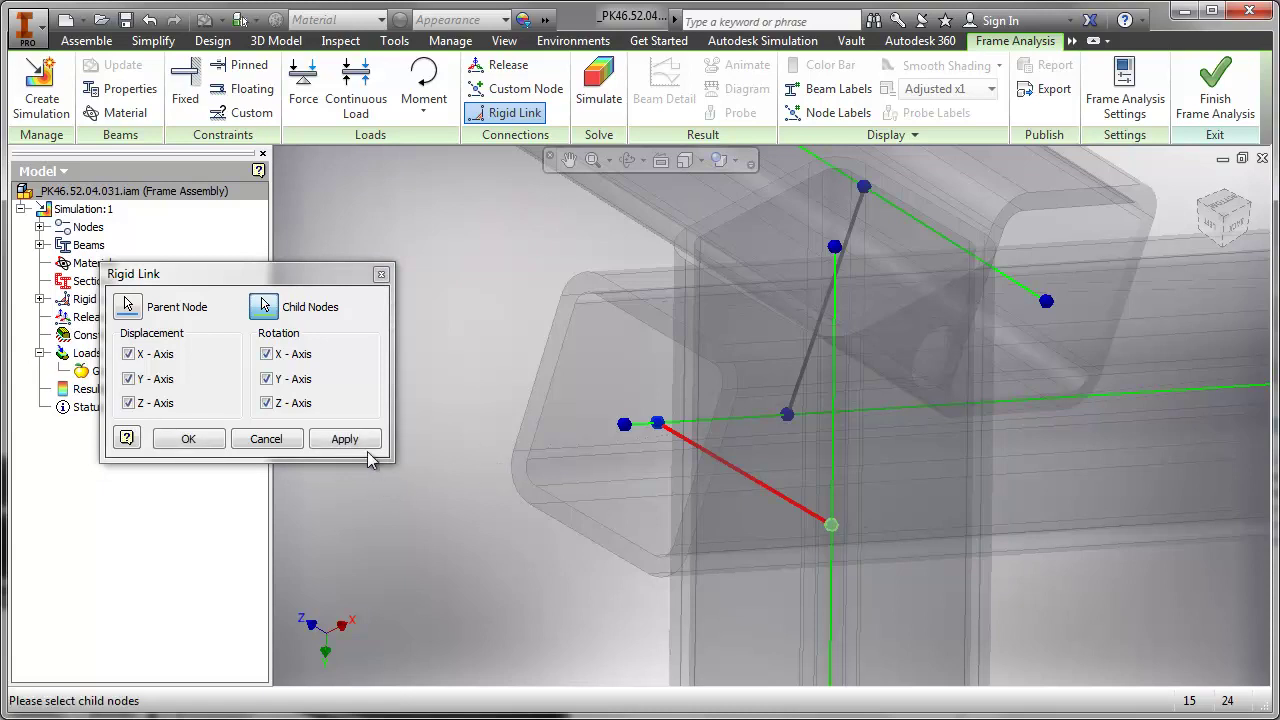
left_click(350, 440)
mouse_move(600, 486)
middle_mouse_down("shift")
mouse_move(597, 501)
mouse_move(603, 491)
mouse_move(551, 451)
mouse_move(590, 466)
mouse_move(576, 490)
mouse_move(603, 463)
mouse_move(615, 485)
middle_mouse_up("shift")
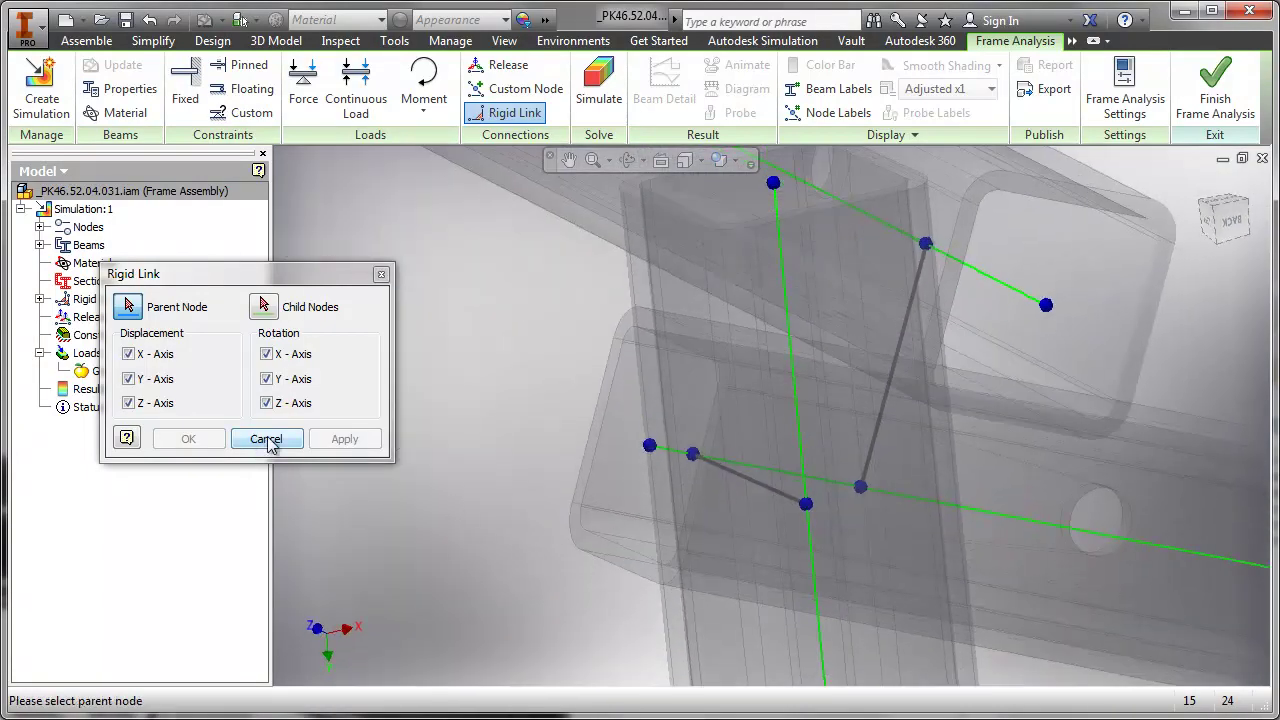
left_click(268, 444)
Step: Suppress the rigid link between the vertical post and the sloping arm's end node at the opposite upper corner
scroll(523, 480, "up", 6)
mouse_move(526, 483)
middle_mouse_down()
mouse_move(536, 432)
mouse_move(856, 460)
middle_mouse_up()
middle_click_drag(533, 405, 848, 615)
scroll(616, 385, "down", 7)
middle_click_drag(640, 384, 584, 592)
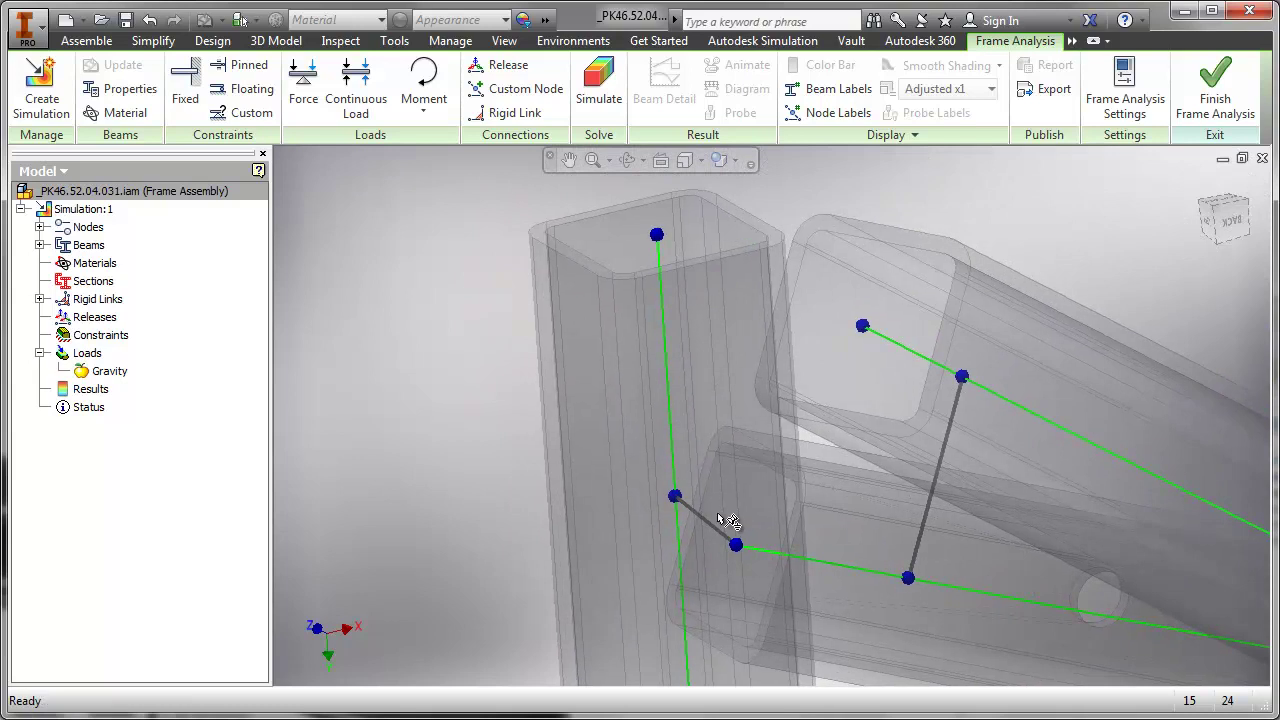
right_click(424, 401)
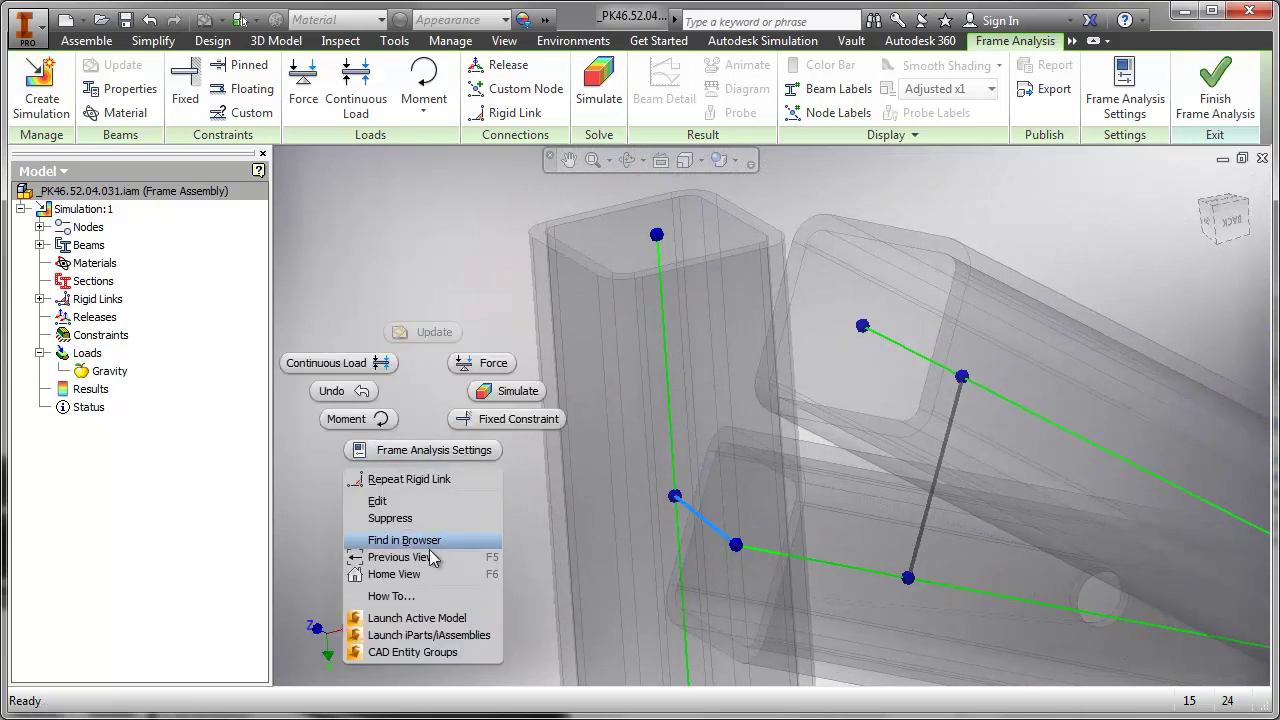
left_click(433, 516)
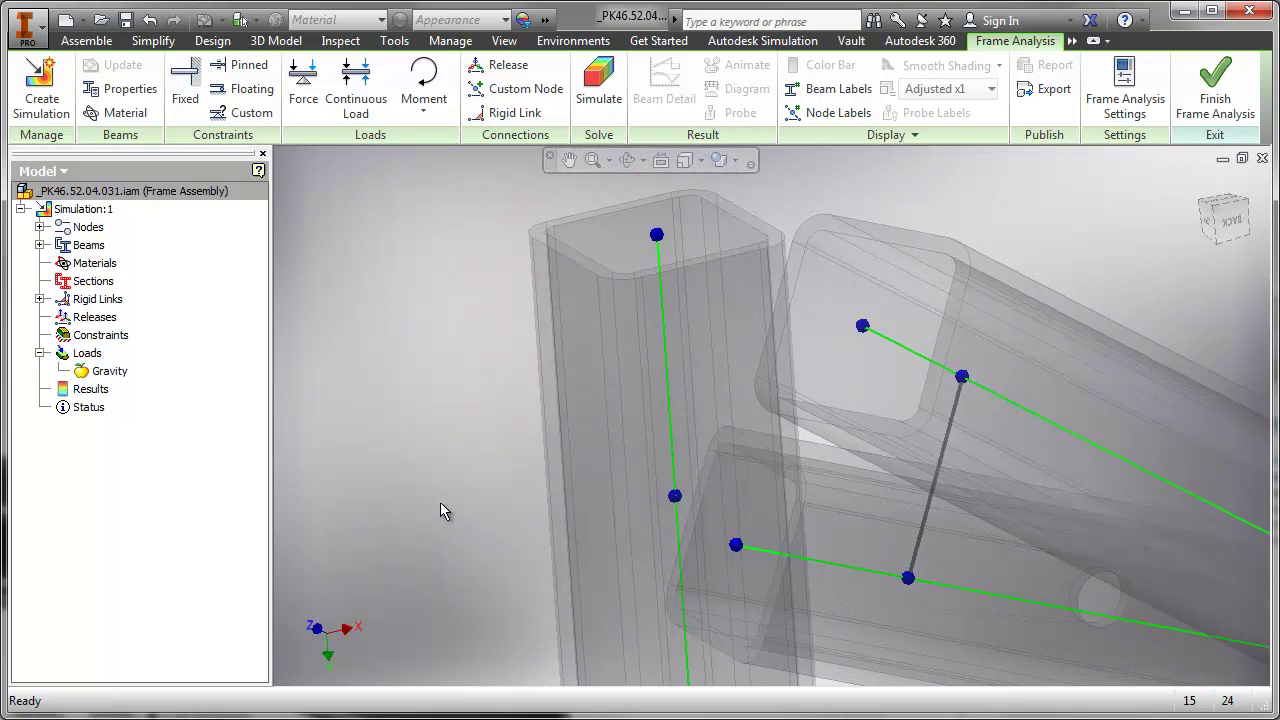
Step: Add a custom node at an offset of 375 on the sloping arm at the opposite upper corner
right_click(431, 383)
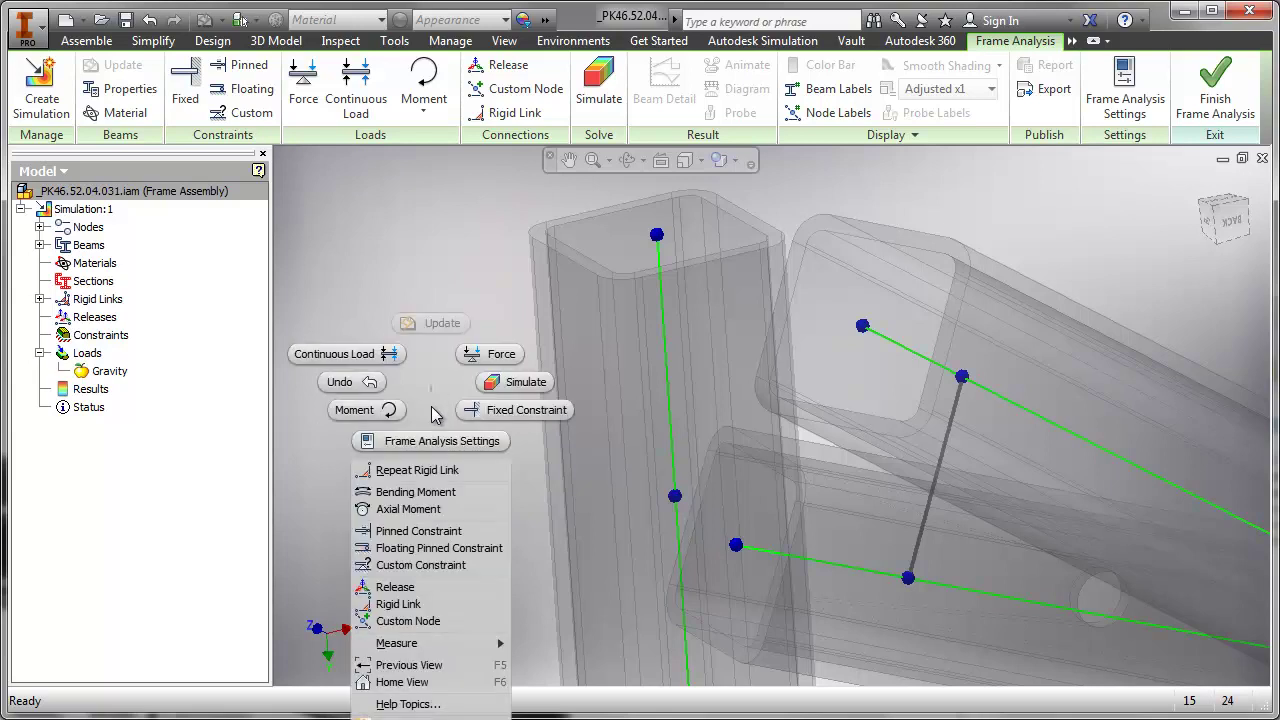
left_click(424, 621)
left_click(777, 553)
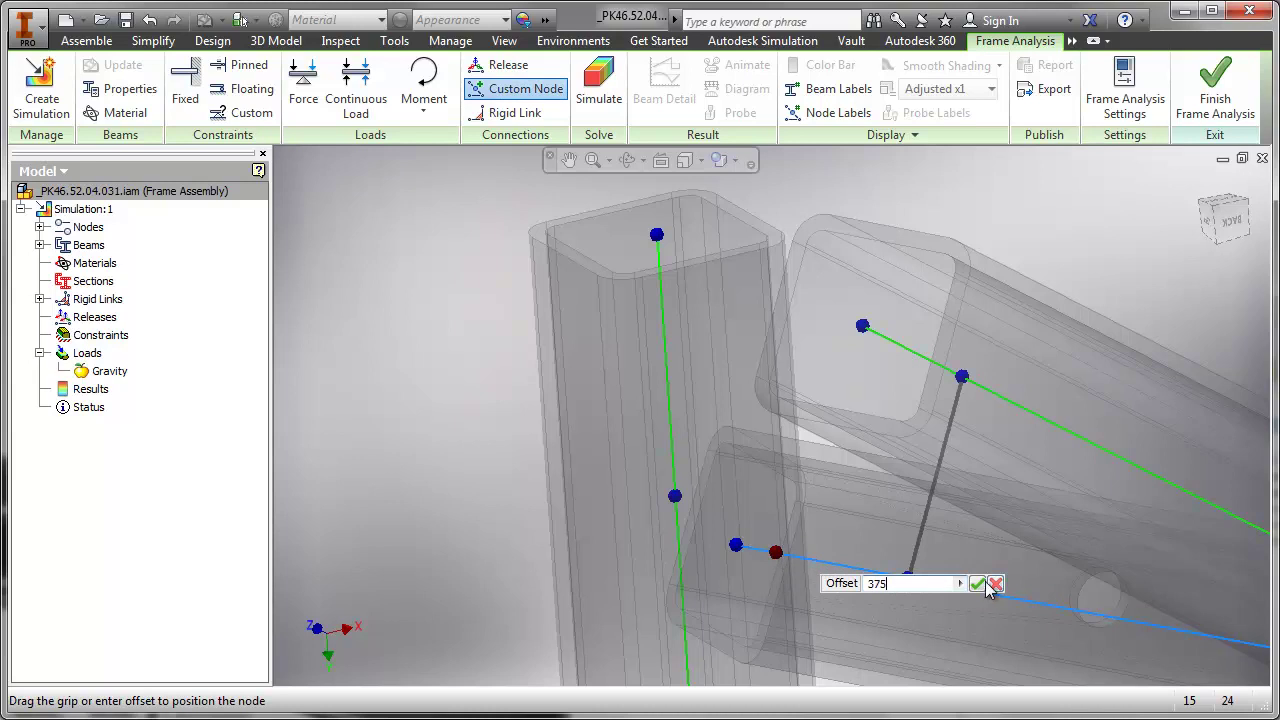
type("375")
left_click(977, 583)
Step: Create a rigid link at the opposite corner from the vertical post's node as parent to the arm's custom node as child
right_click(443, 403)
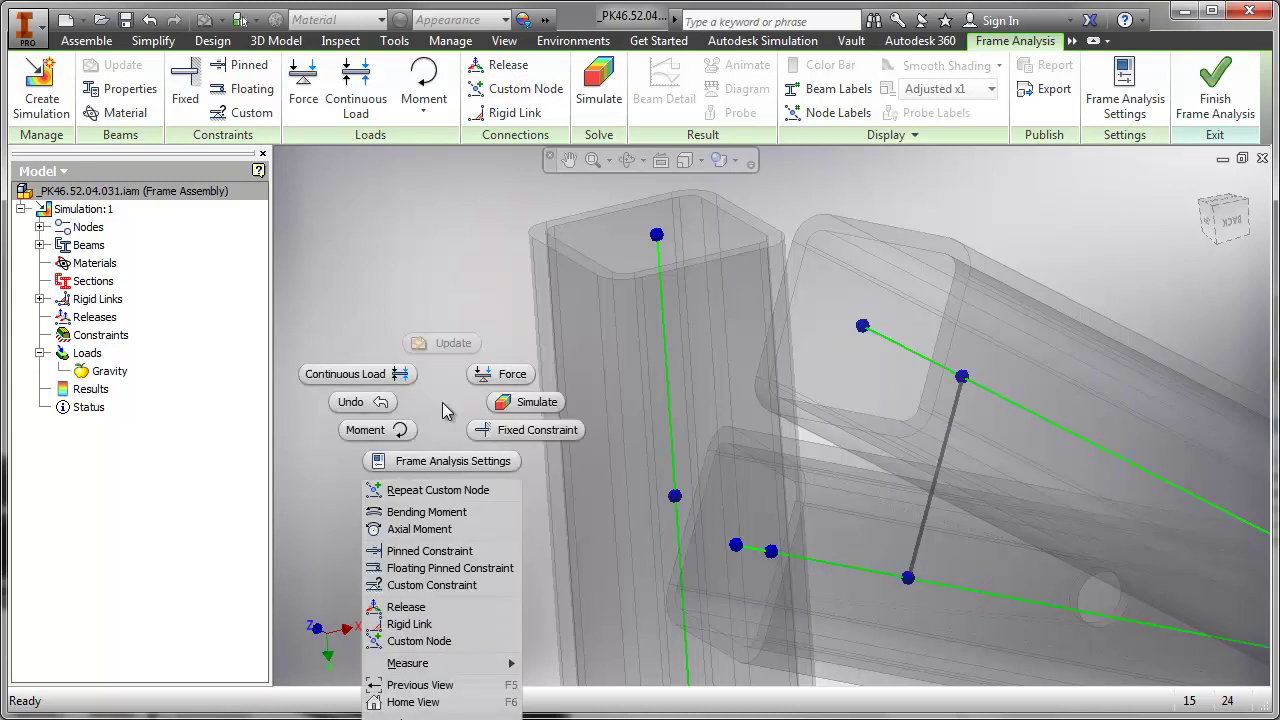
left_click(441, 626)
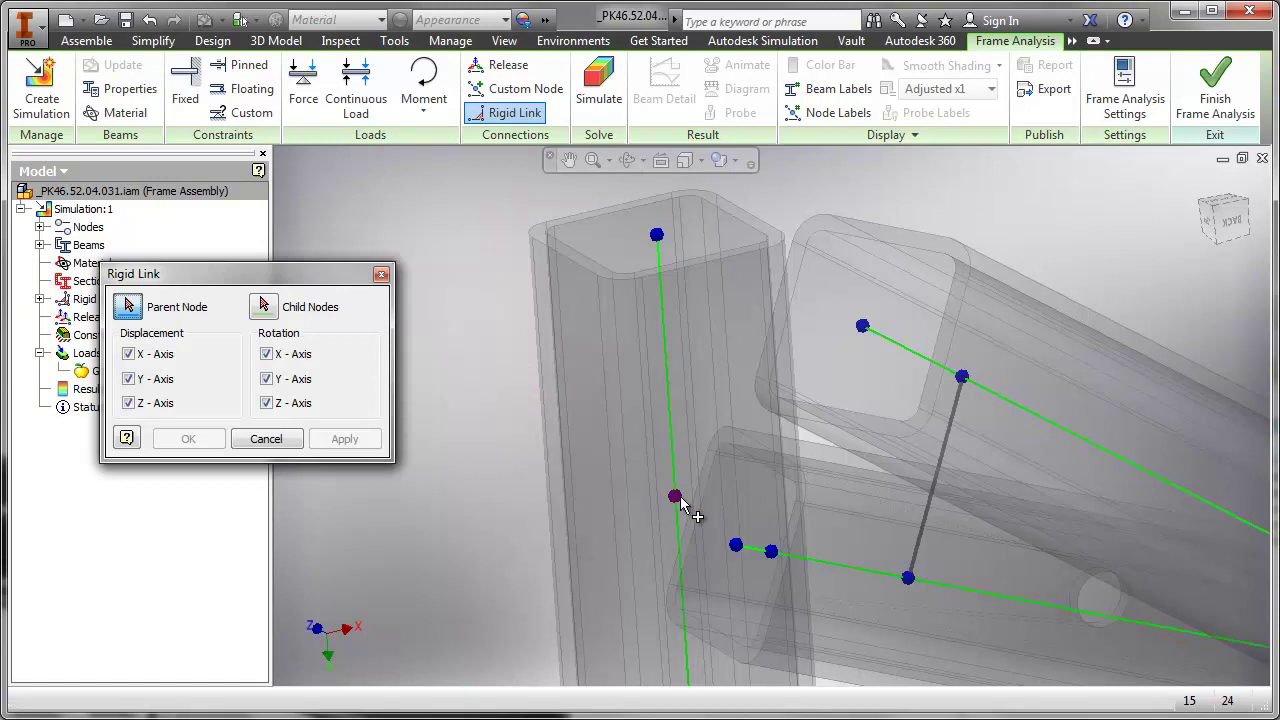
left_click(770, 552)
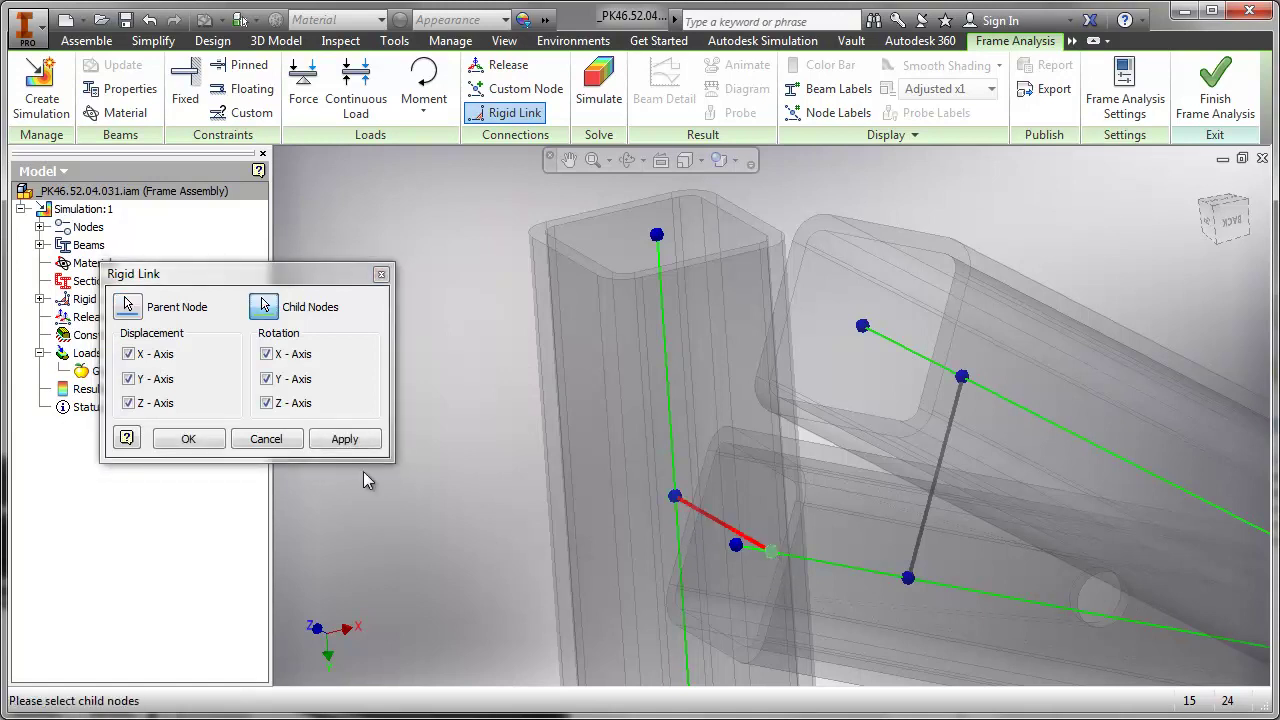
left_click(188, 439)
scroll(472, 463, "up", 5)
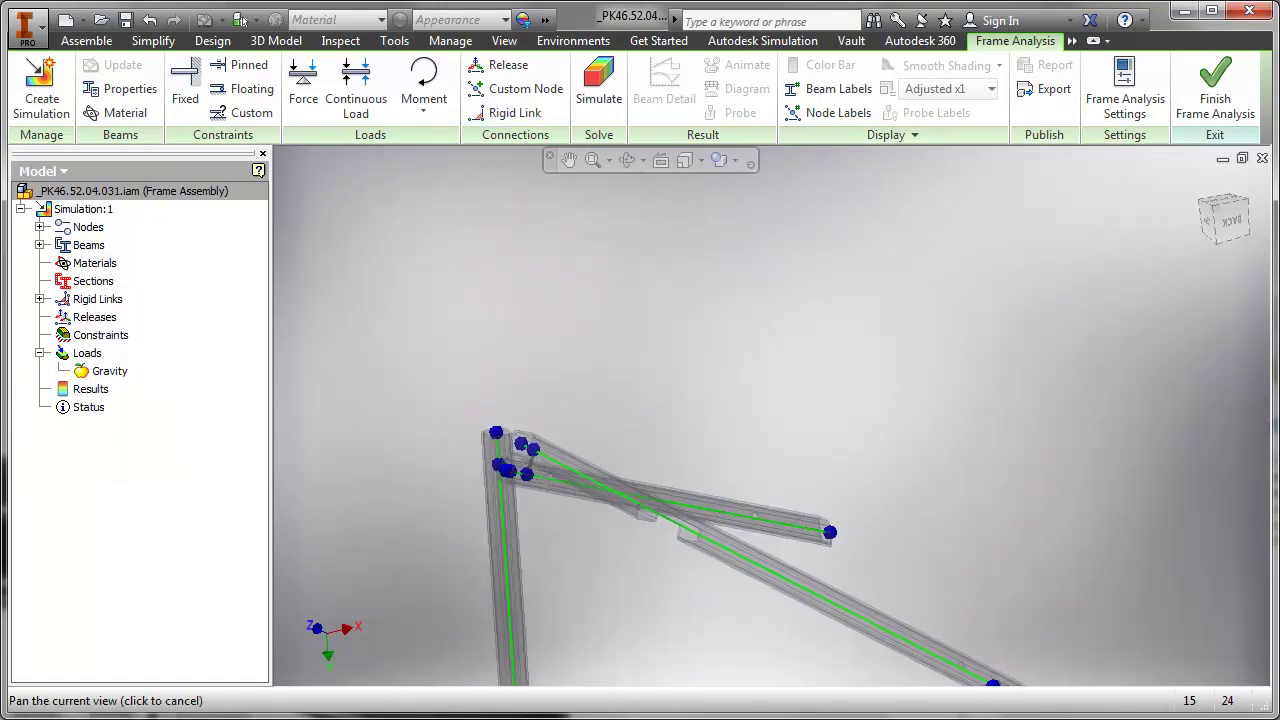
Step: Examine the joints along the lower crossbeam to check where rigid links are missing between adjoining beam ends
middle_click_drag(549, 483, 614, 258)
scroll(787, 507, "up", 4)
middle_click_drag(833, 663, 837, 529)
middle_click_drag(893, 585, 940, 429, "shift")
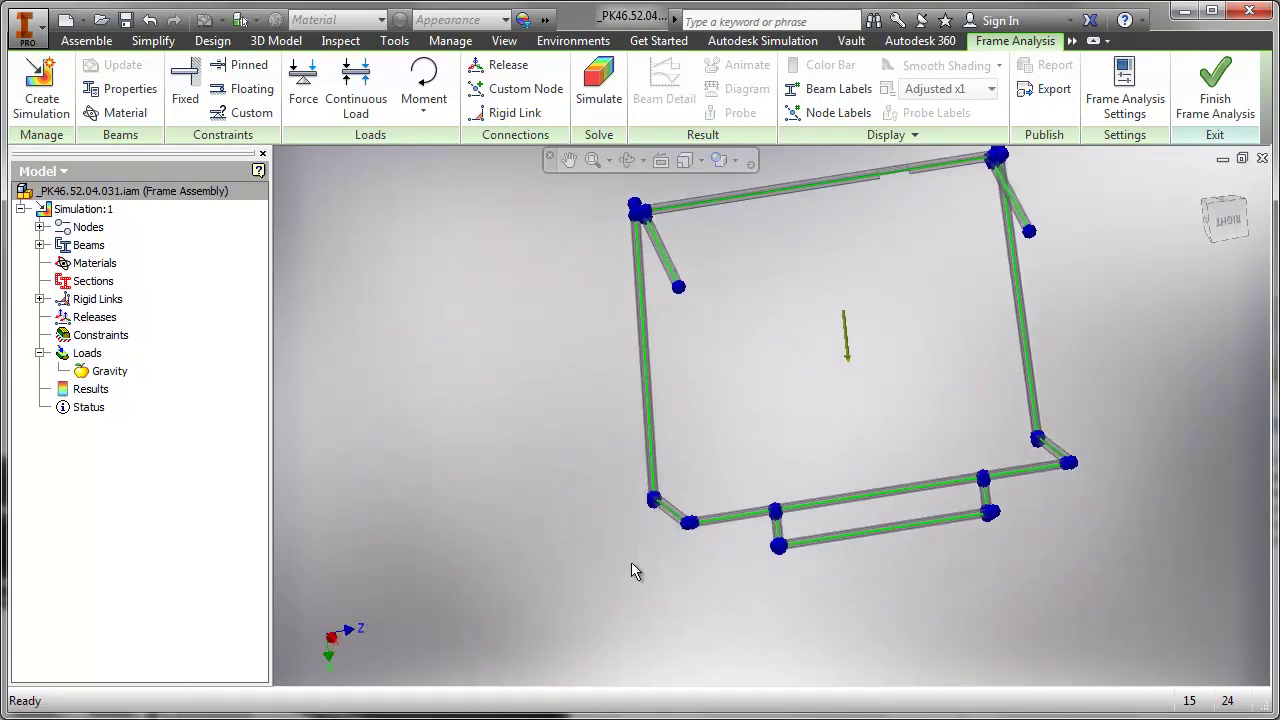
scroll(676, 530, "down", 5)
scroll(675, 532, "down", 5)
middle_click_drag(826, 540, 800, 554, "shift")
scroll(800, 554, "up", 4)
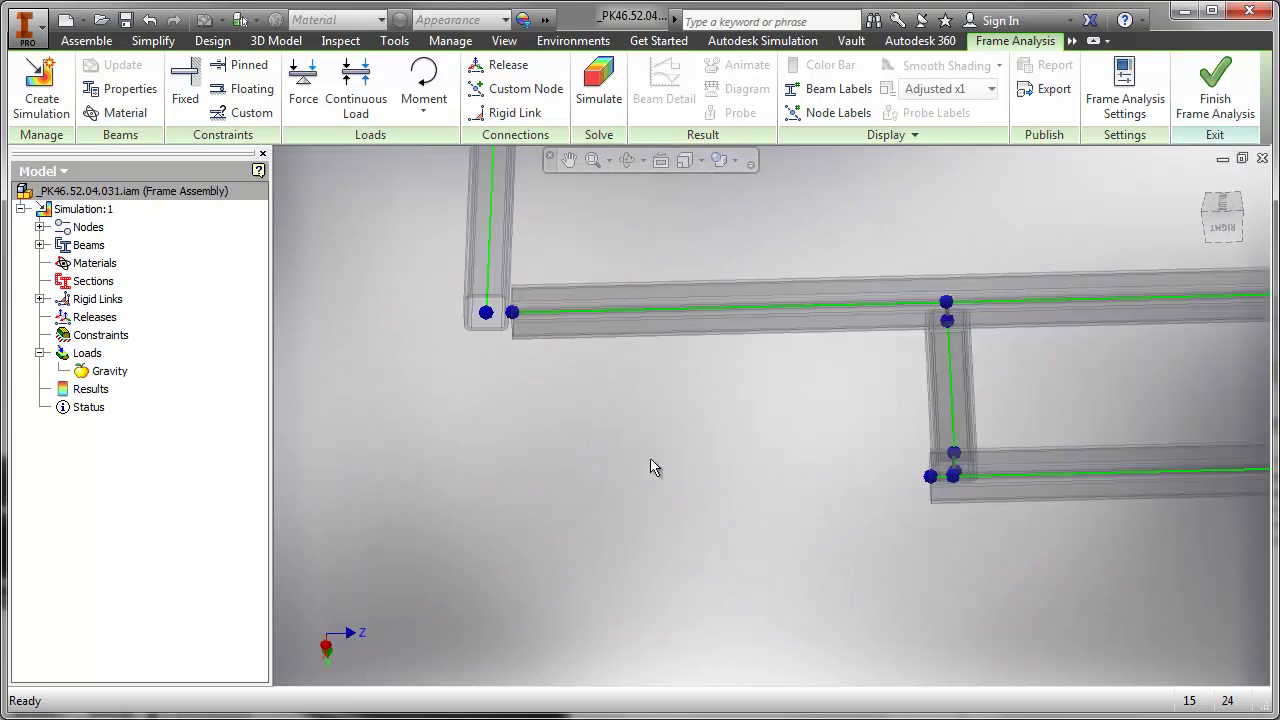
middle_click_drag(632, 398, 886, 533, "shift")
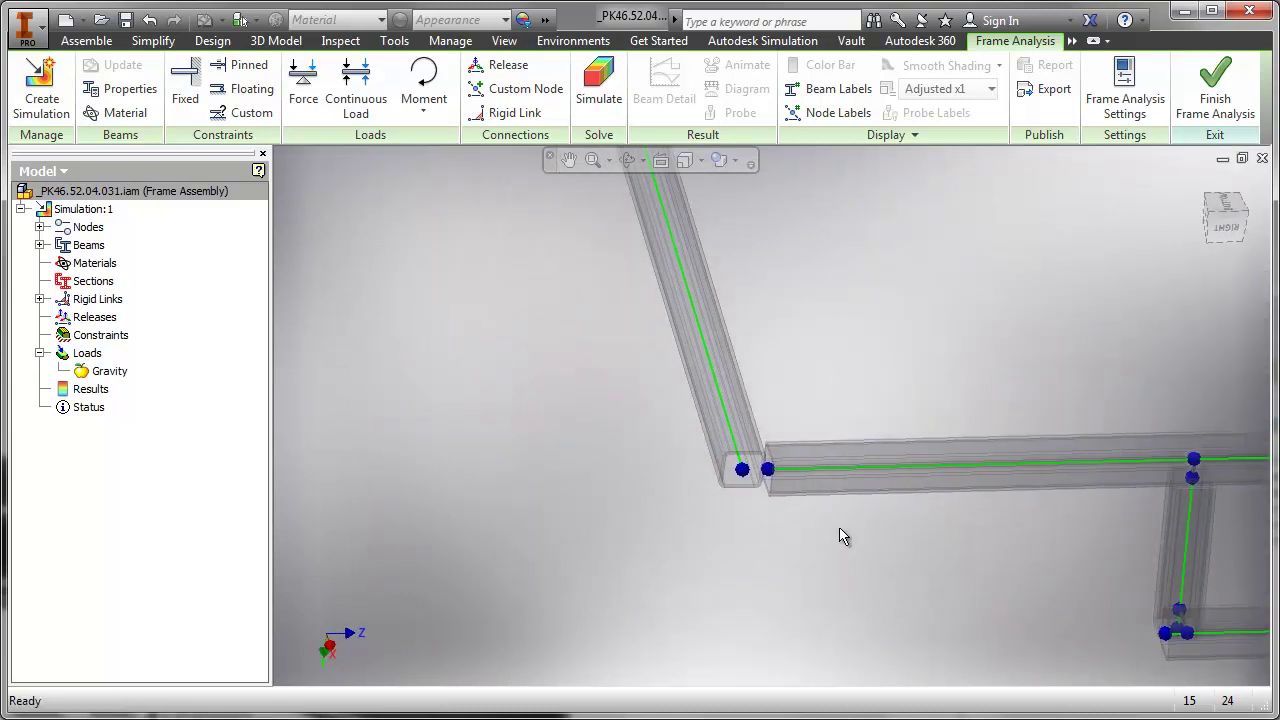
scroll(761, 489, "down", 5)
scroll(757, 493, "down", 1)
scroll(753, 499, "up", 2)
middle_click_drag(751, 509, 733, 514, "shift")
middle_click_drag(880, 474, 783, 588)
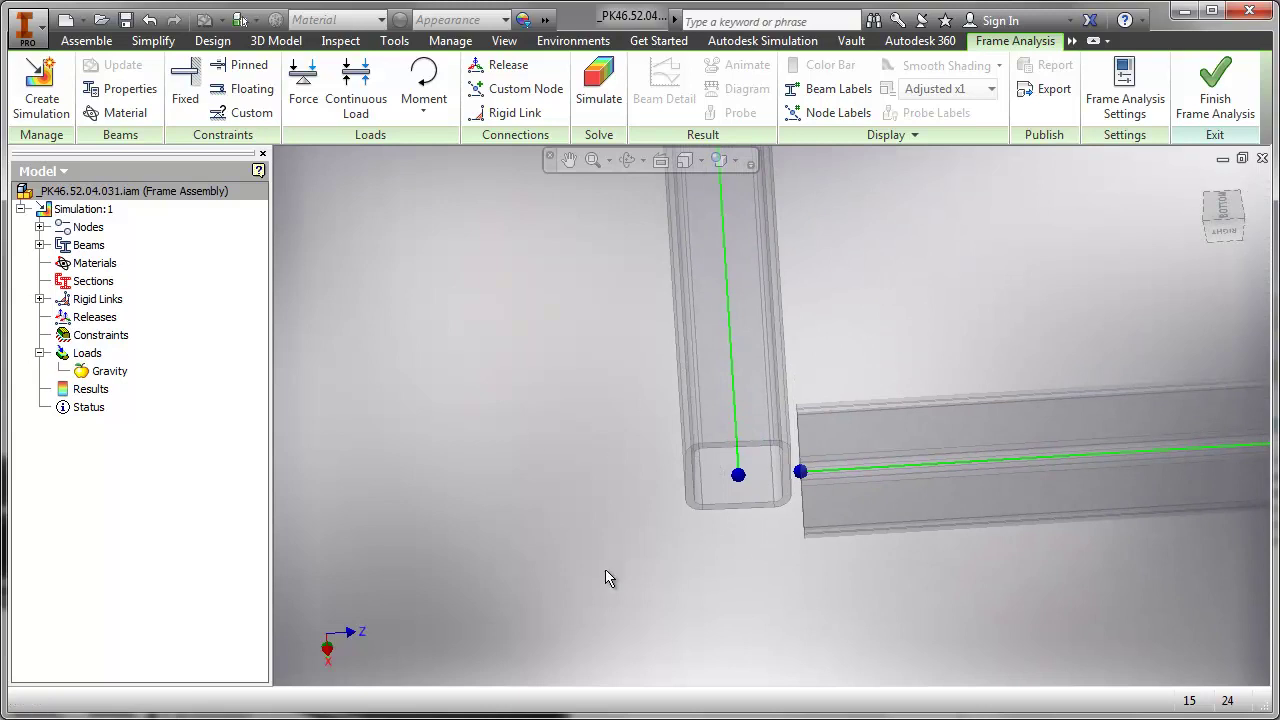
middle_click_drag(699, 574, 688, 537, "shift")
scroll(710, 547, "down", 4)
scroll(710, 547, "up", 2)
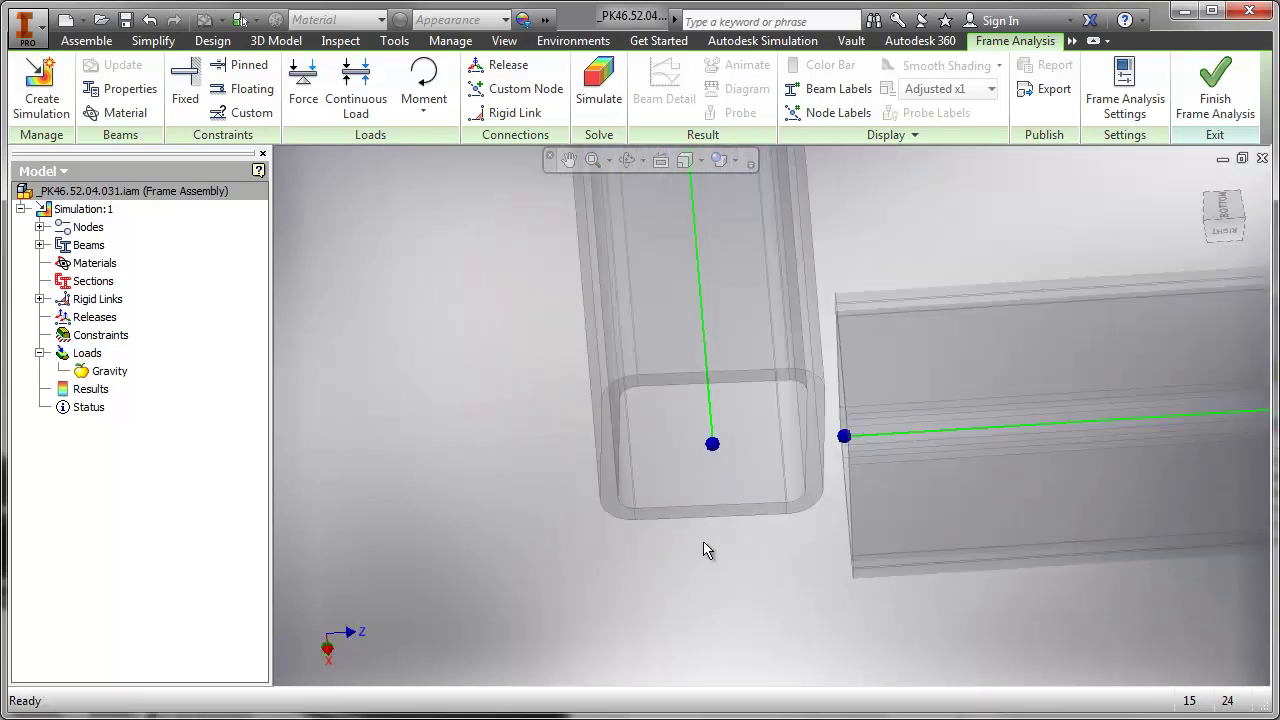
right_click(361, 316)
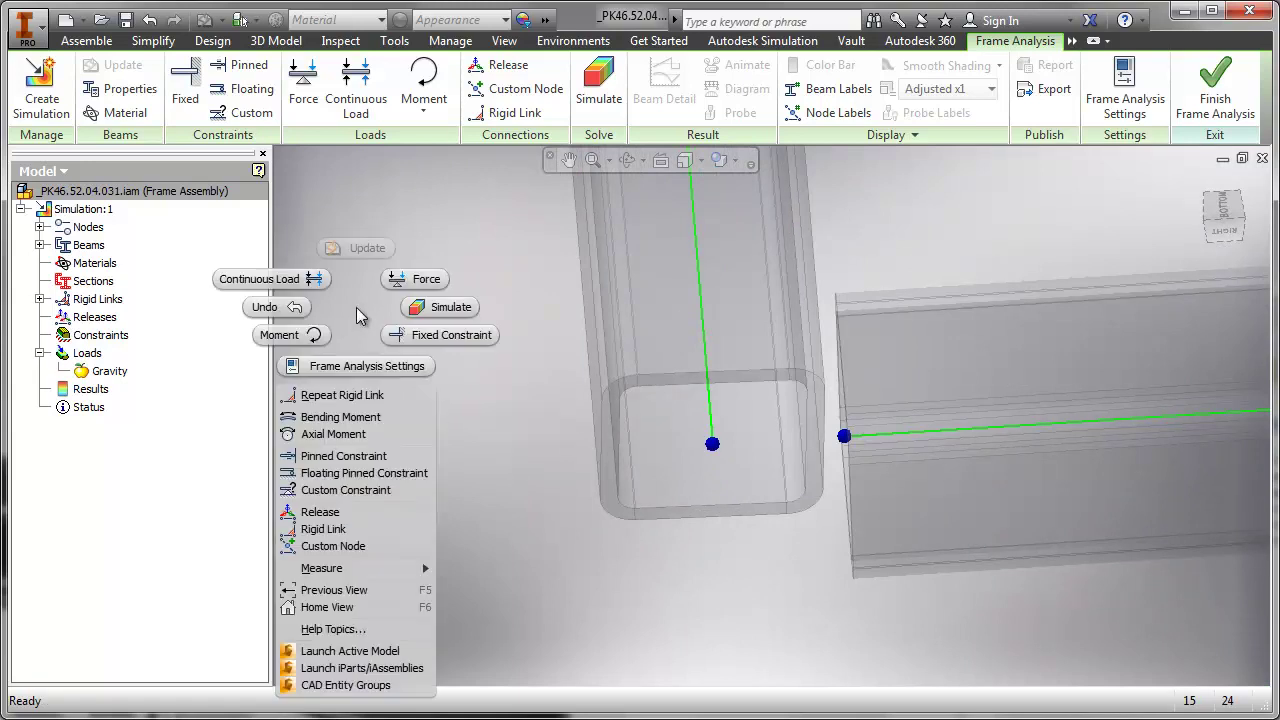
left_click(347, 545)
right_click(373, 503)
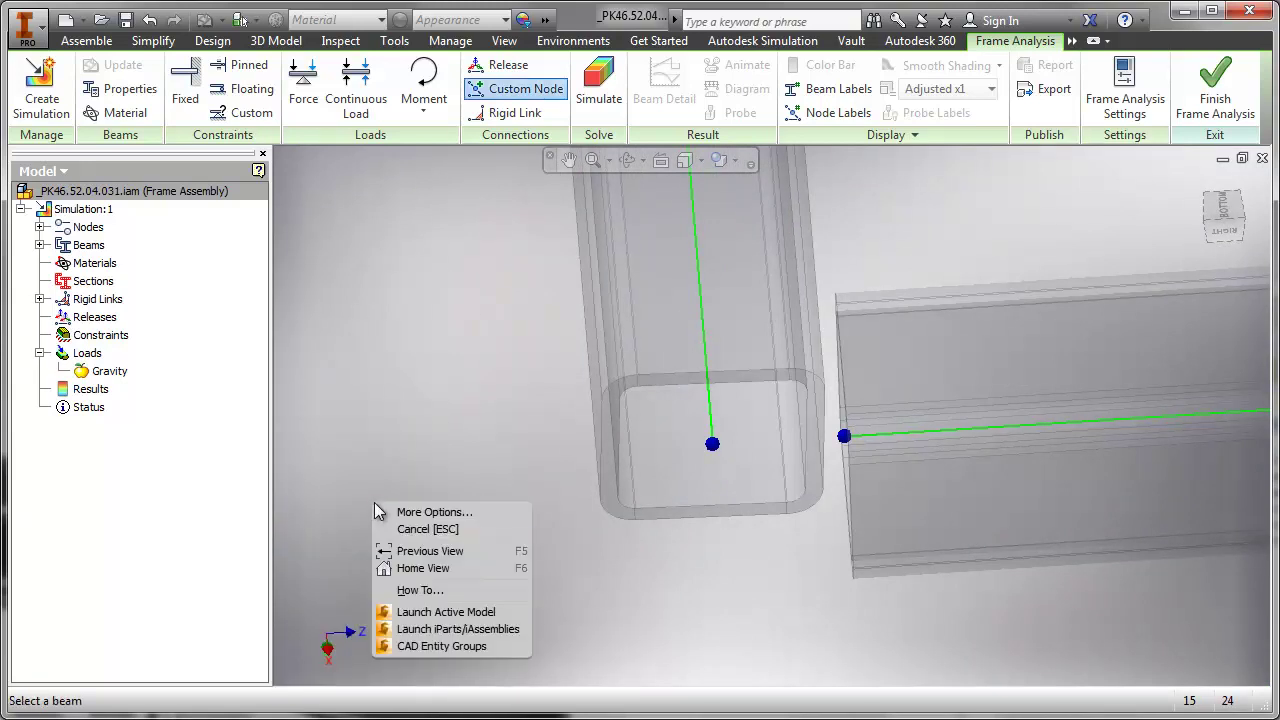
left_click(415, 528)
Step: Create a rigid link with the lower arm's end node as parent and the adjacent lower crossbeam's end node as child
right_click(403, 419)
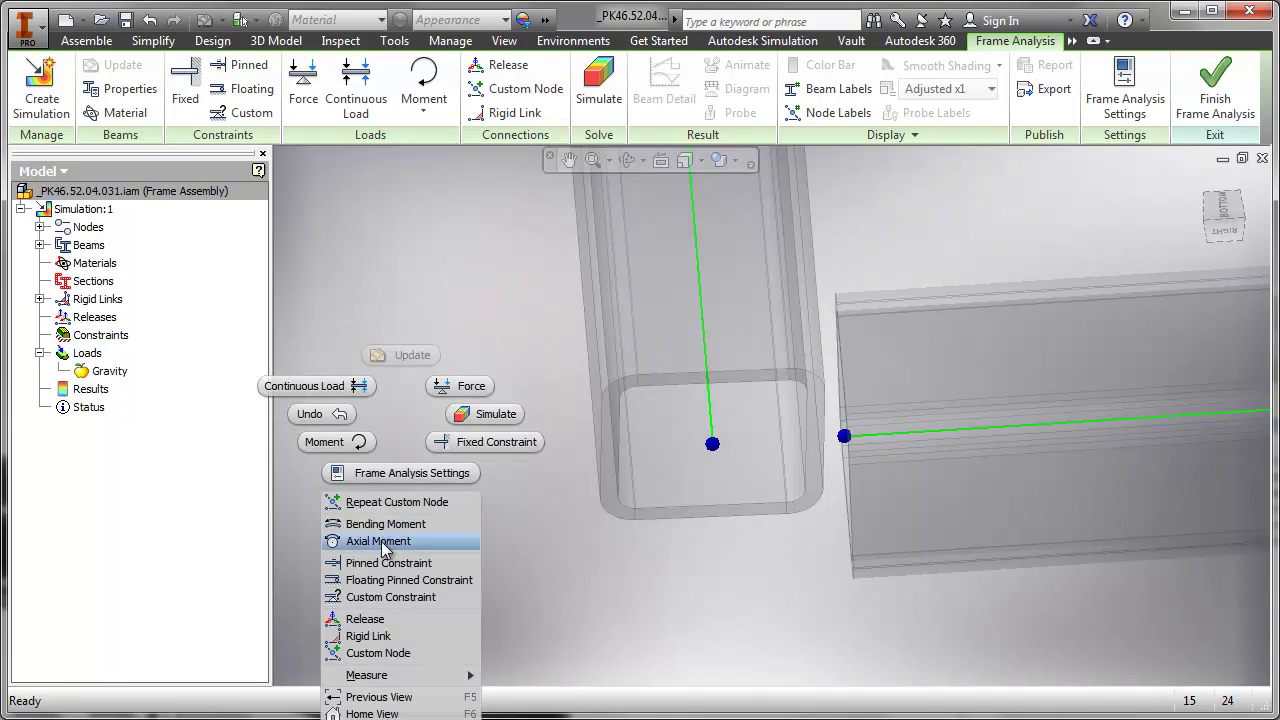
left_click(370, 636)
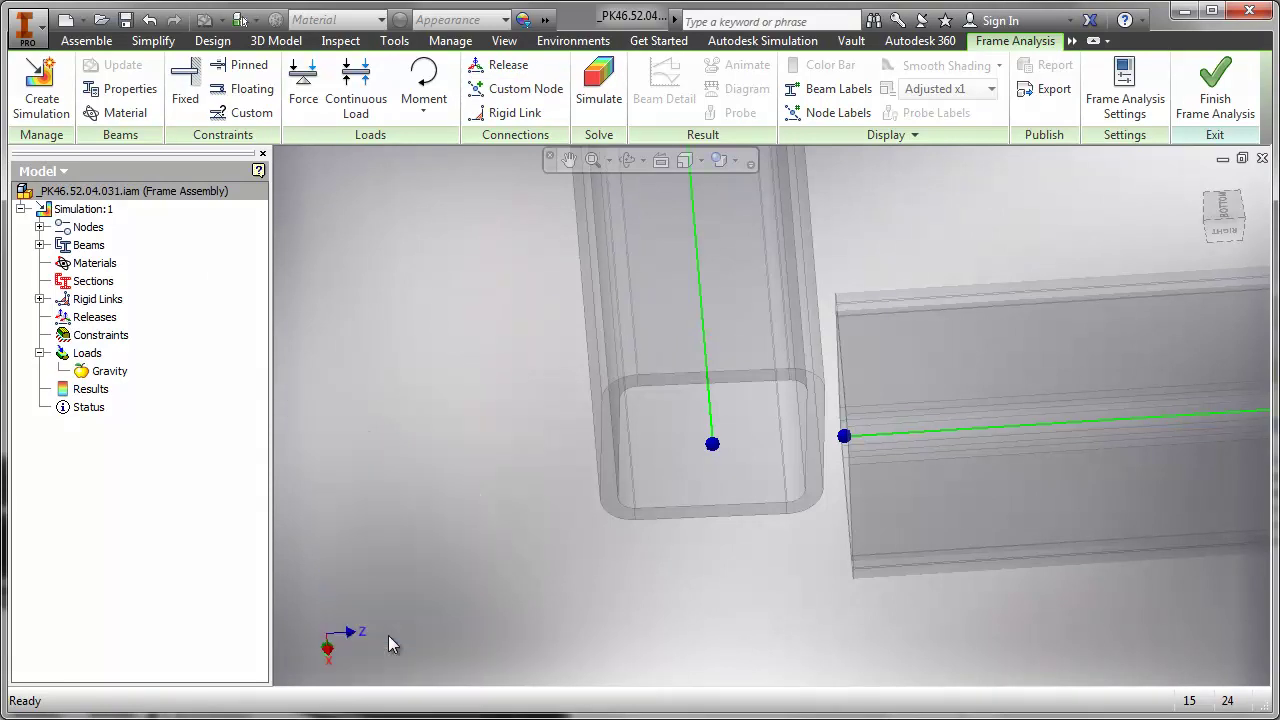
left_click(712, 444)
left_click(846, 438)
left_click(344, 438)
Step: Create a rigid link at the lower crossbeam's opposite end, with its end node as parent and the arm's end node as child
scroll(466, 489, "down", 5)
scroll(466, 489, "down", 2)
middle_click_drag(753, 462, 119, 503)
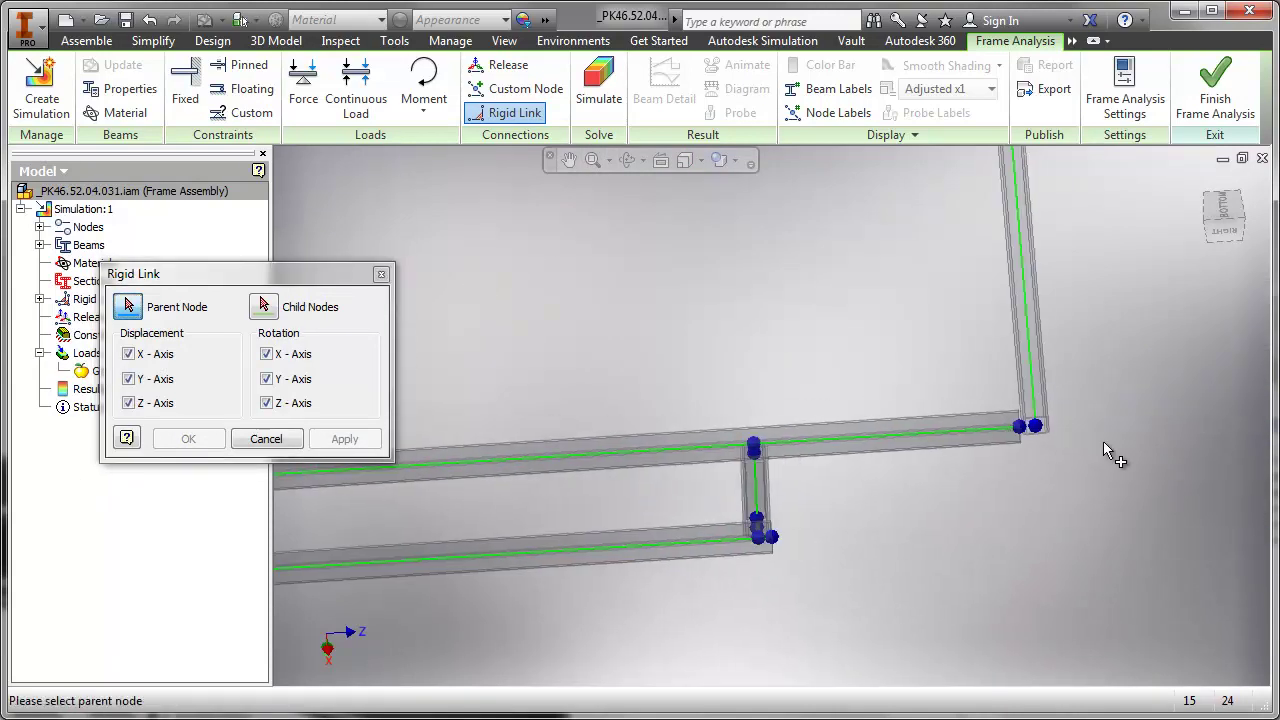
scroll(1072, 425, "up", 6)
left_click(697, 420)
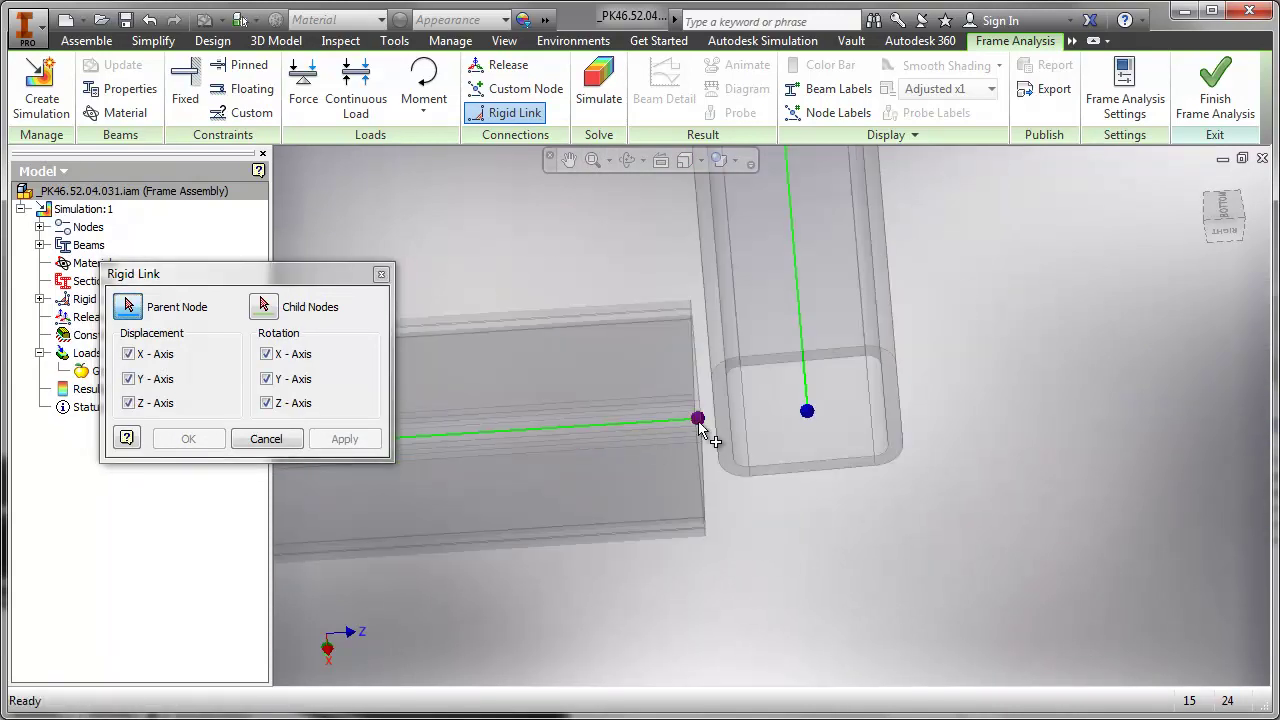
left_click(807, 414)
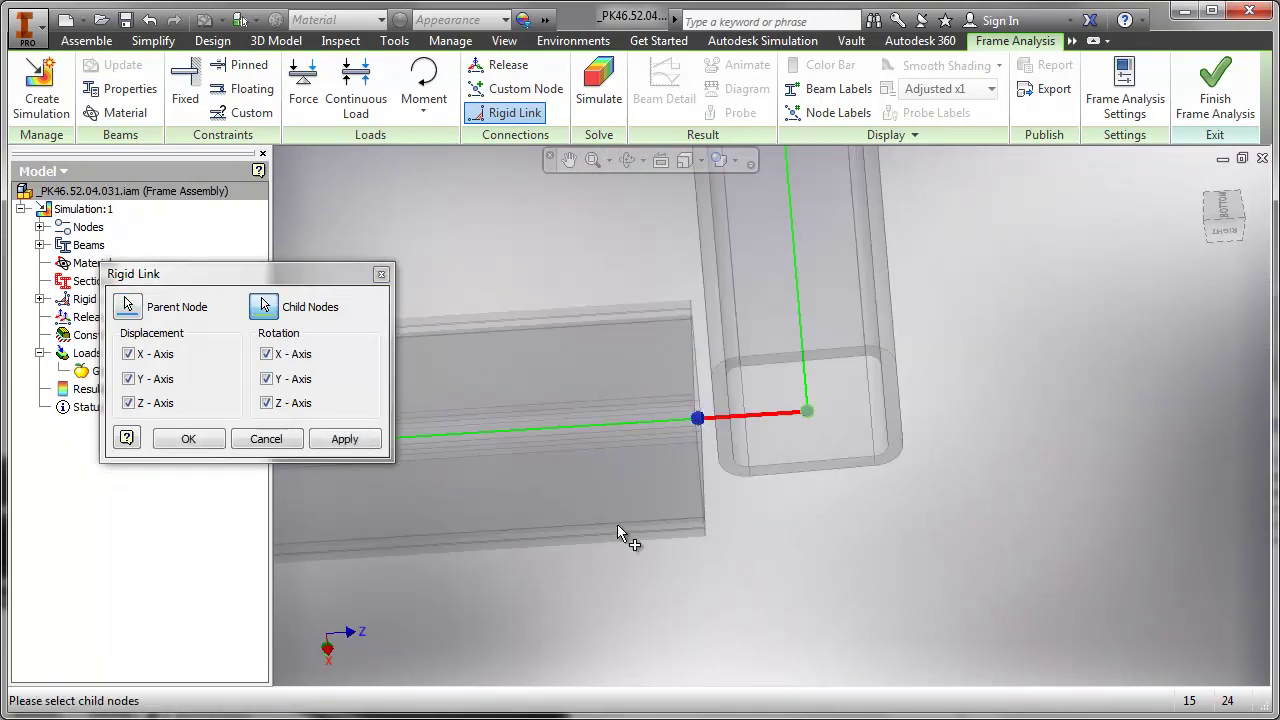
left_click(187, 438)
Step: Place a floating pinned constraint on the upper crossbeam near one corner, at an offset of about 44 mm
scroll(716, 545, "down", 5)
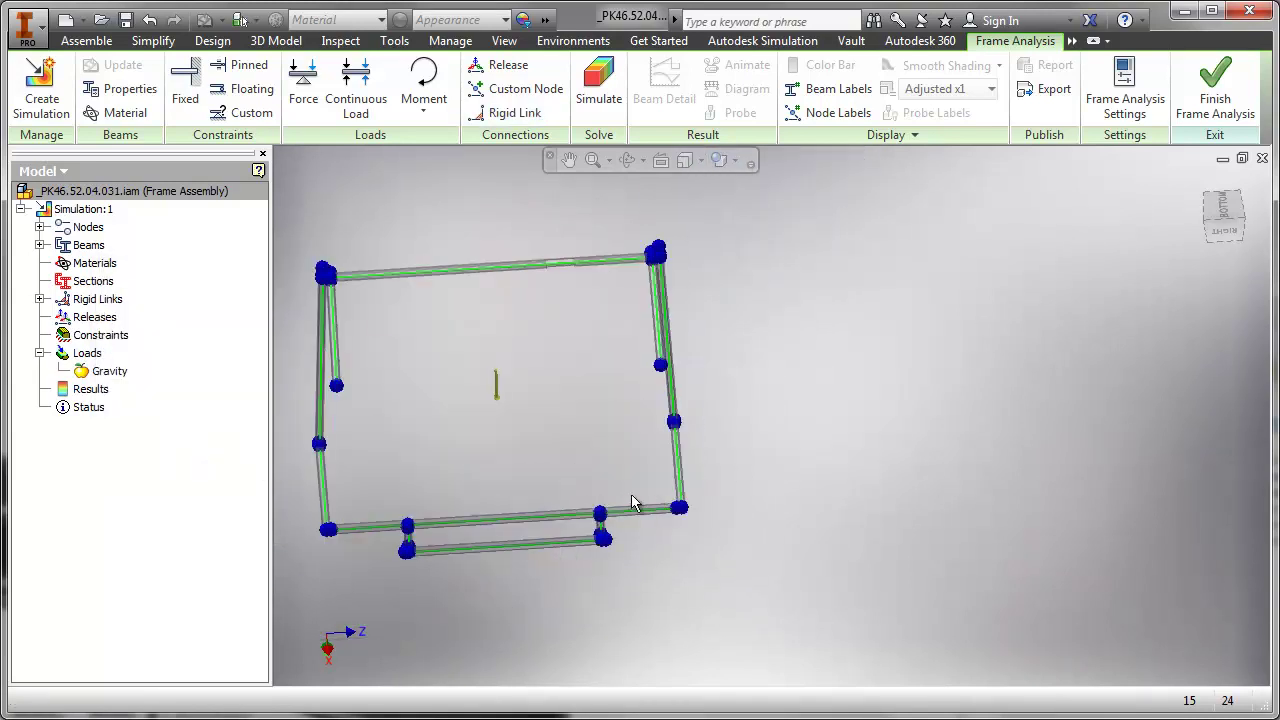
middle_click_drag(651, 503, 825, 503)
middle_click_drag(555, 444, 580, 423)
key("alt")
middle_click_drag(669, 426, 831, 372, "shift")
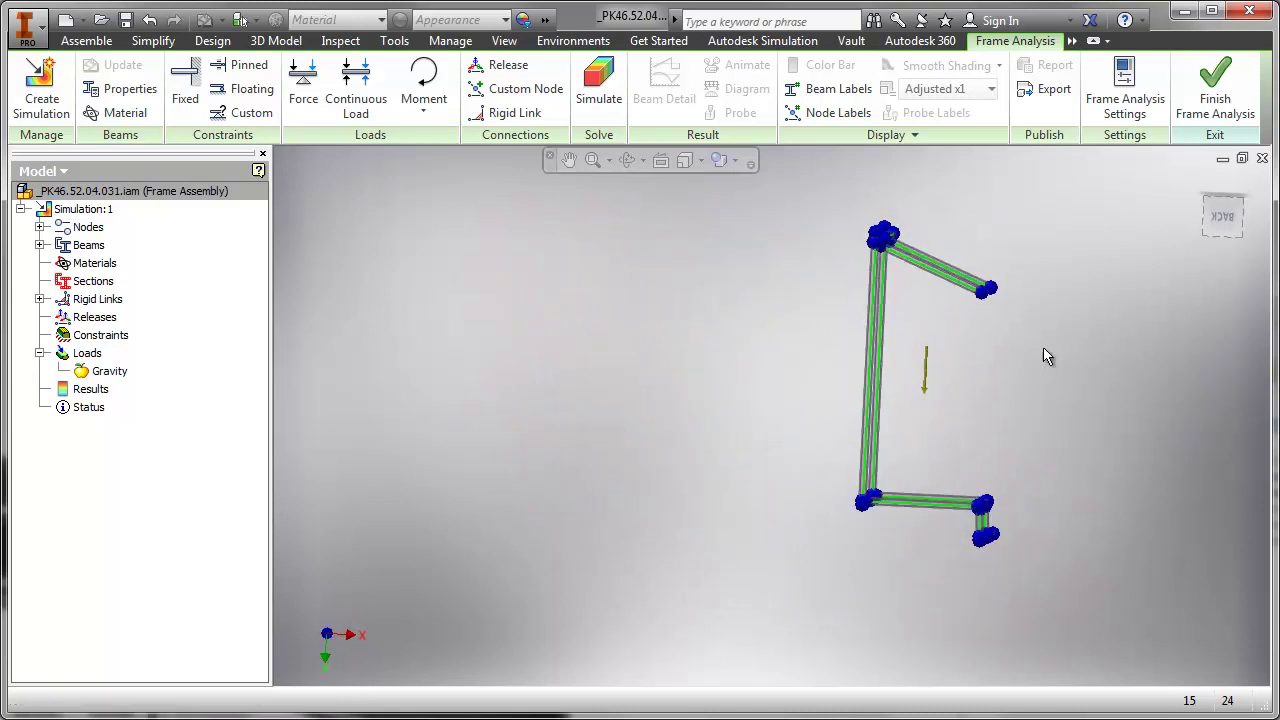
middle_click_drag(828, 435, 723, 494, "shift")
scroll(630, 348, "up", 5)
middle_click_drag(620, 344, 616, 514)
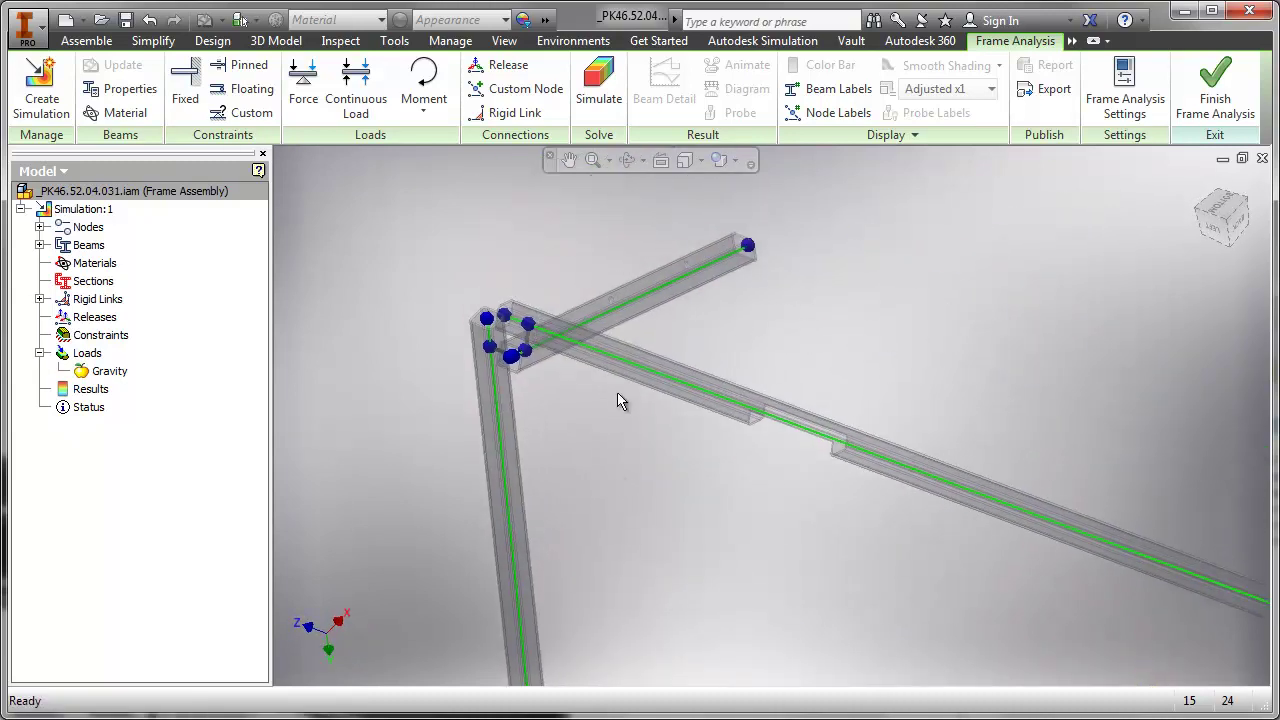
scroll(622, 403, "up", 3)
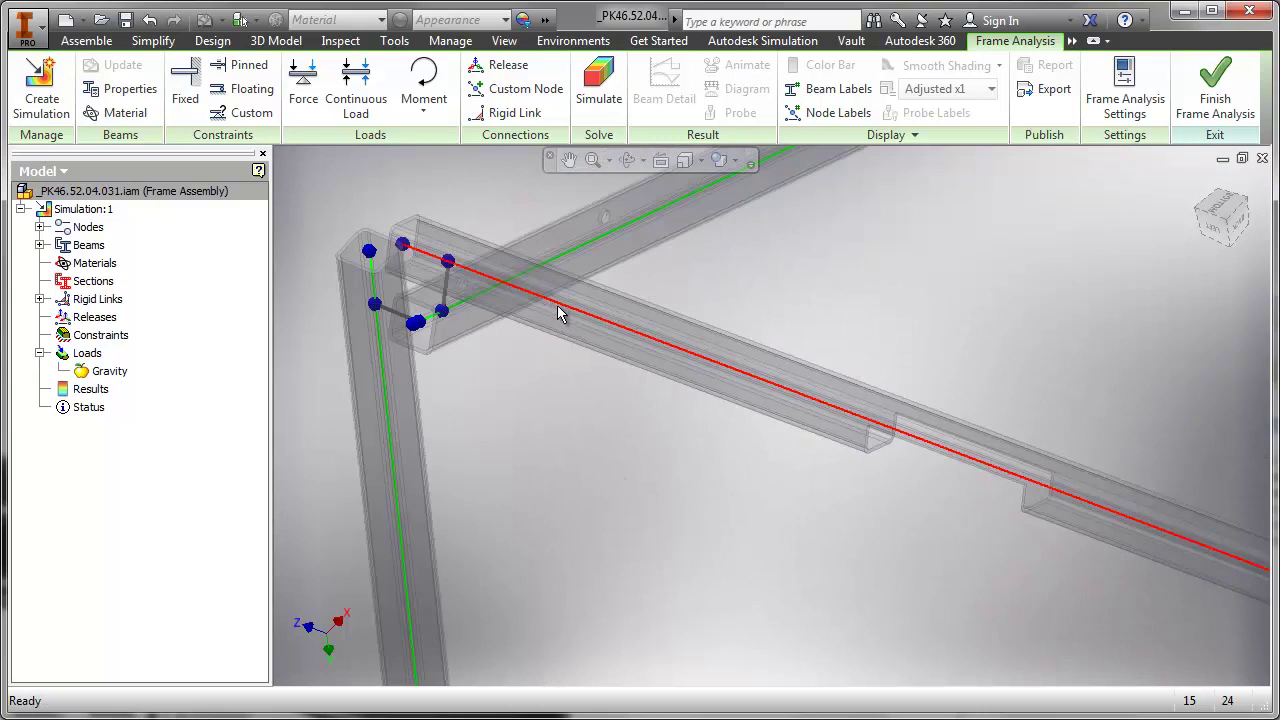
middle_click_drag(557, 313, 675, 266)
scroll(621, 285, "up", 3)
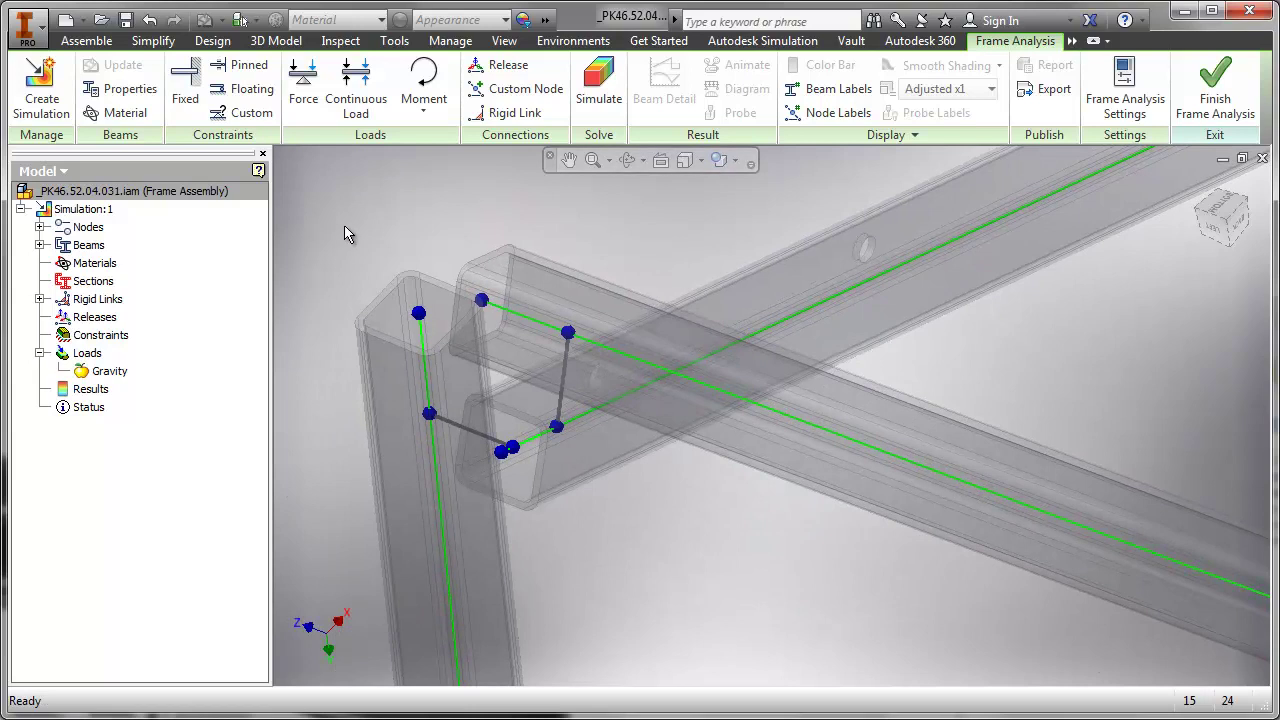
left_click(249, 88)
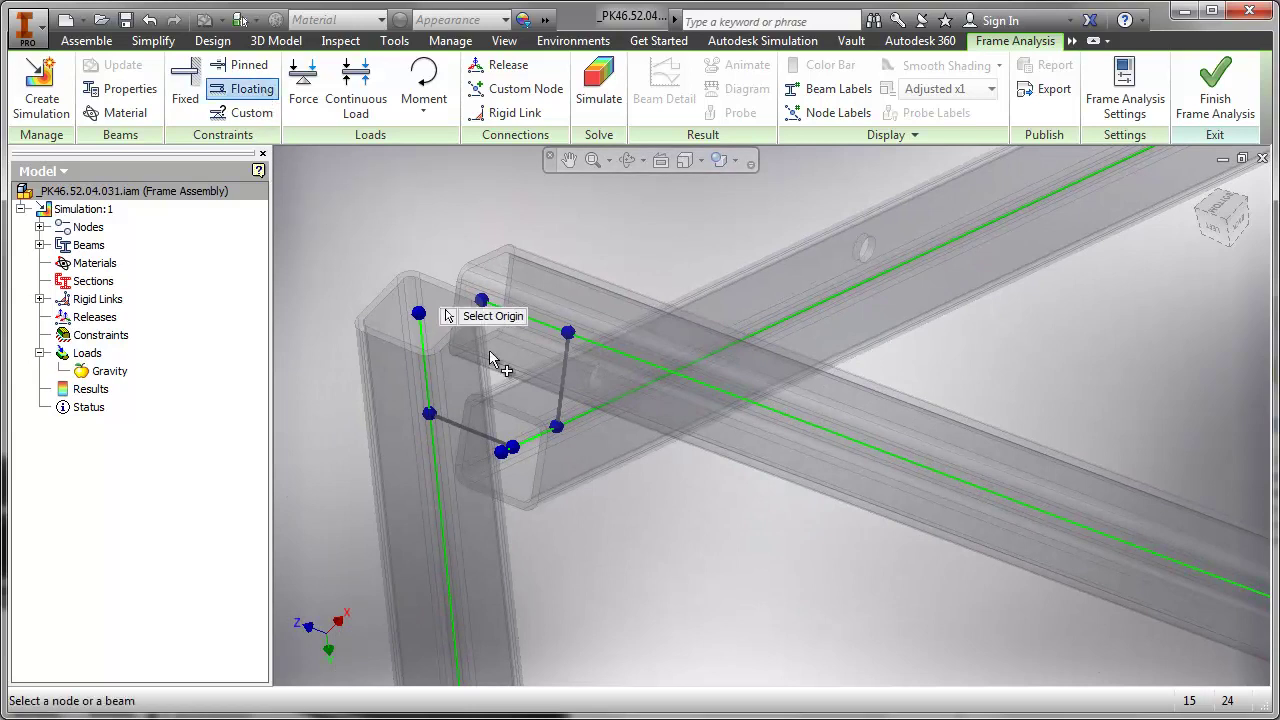
left_click(626, 365)
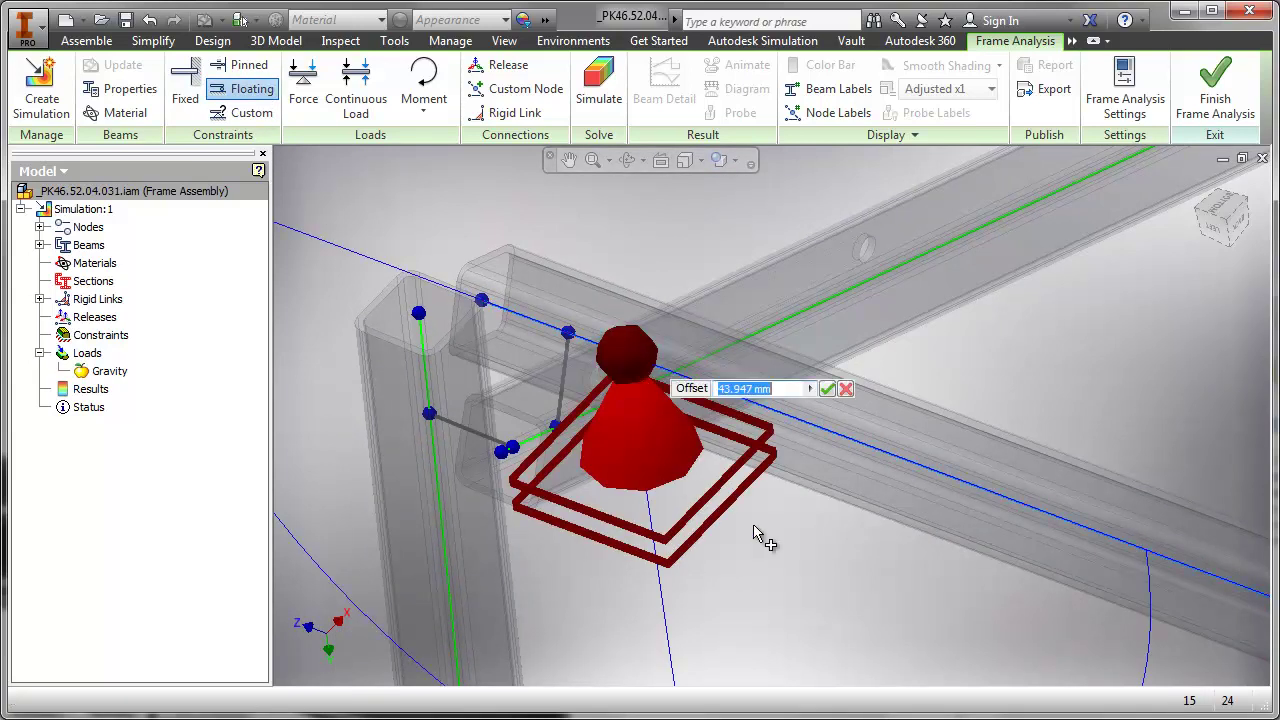
Step: Orient the floating pinned constraint to the crossbeam's side face and apply it with a relative offset of 0.15
right_click(645, 435)
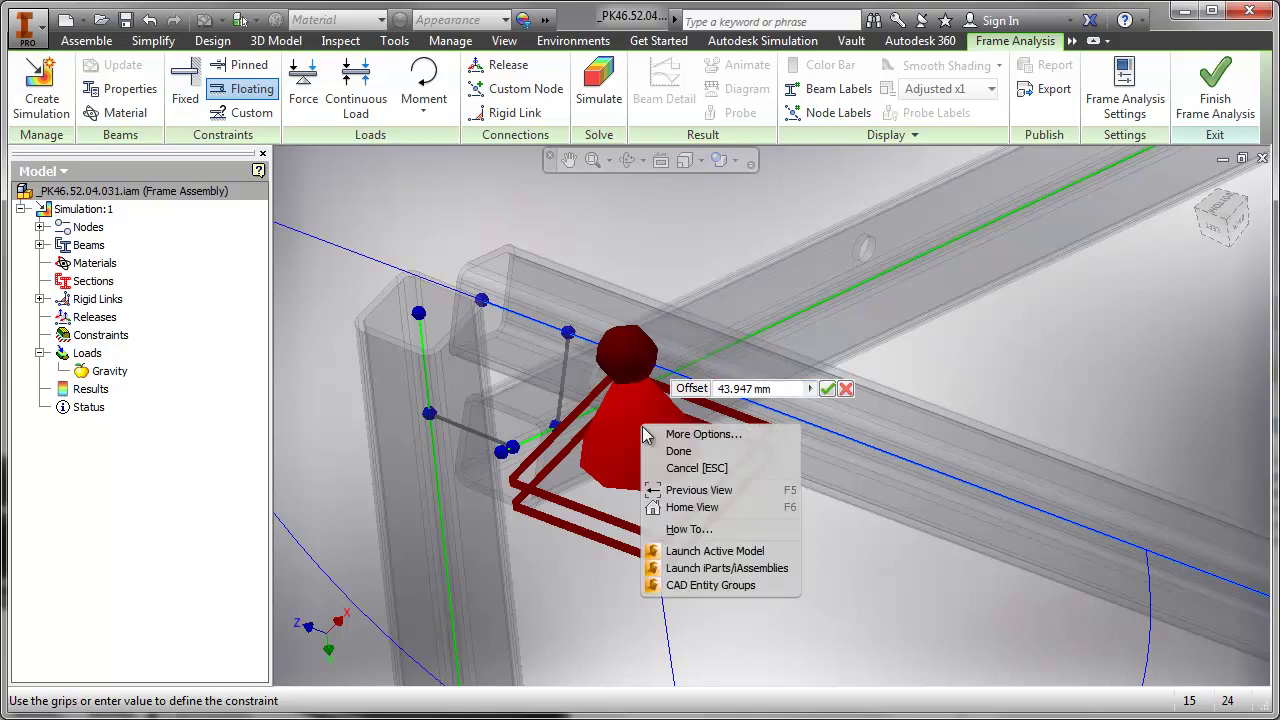
left_click(663, 436)
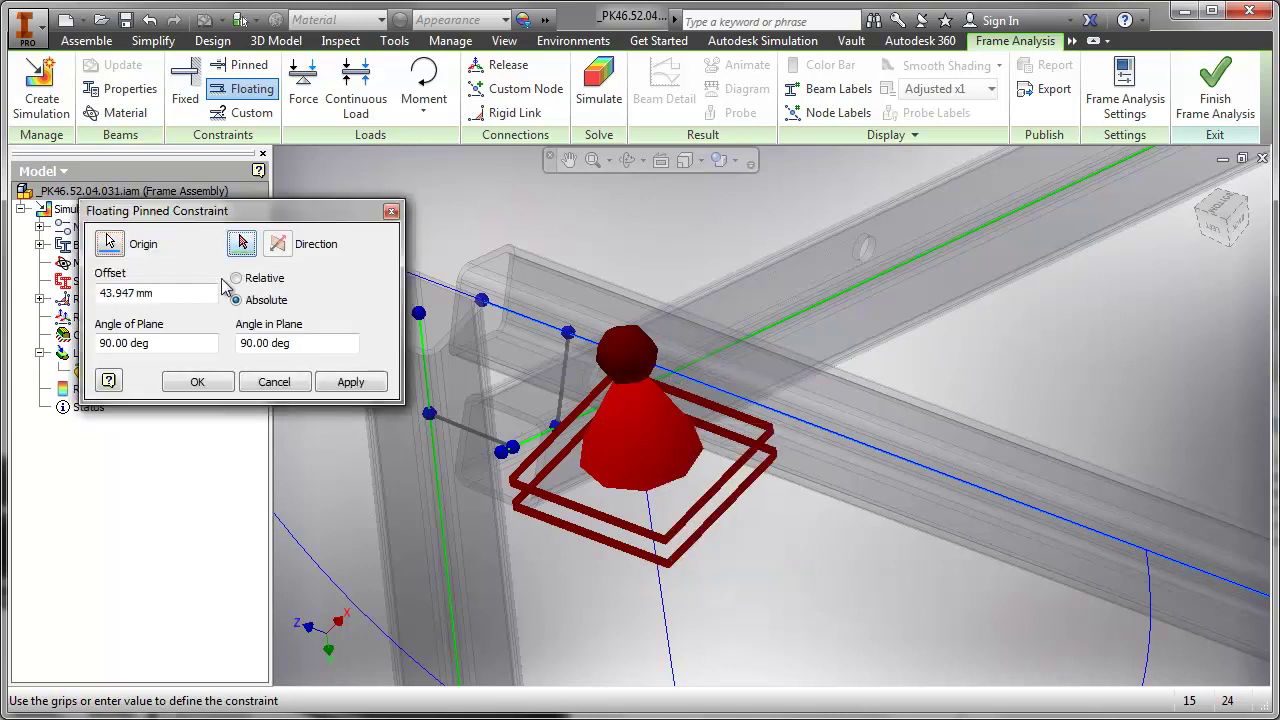
left_click(241, 244)
left_click(832, 476)
middle_click_drag(682, 548, 772, 583)
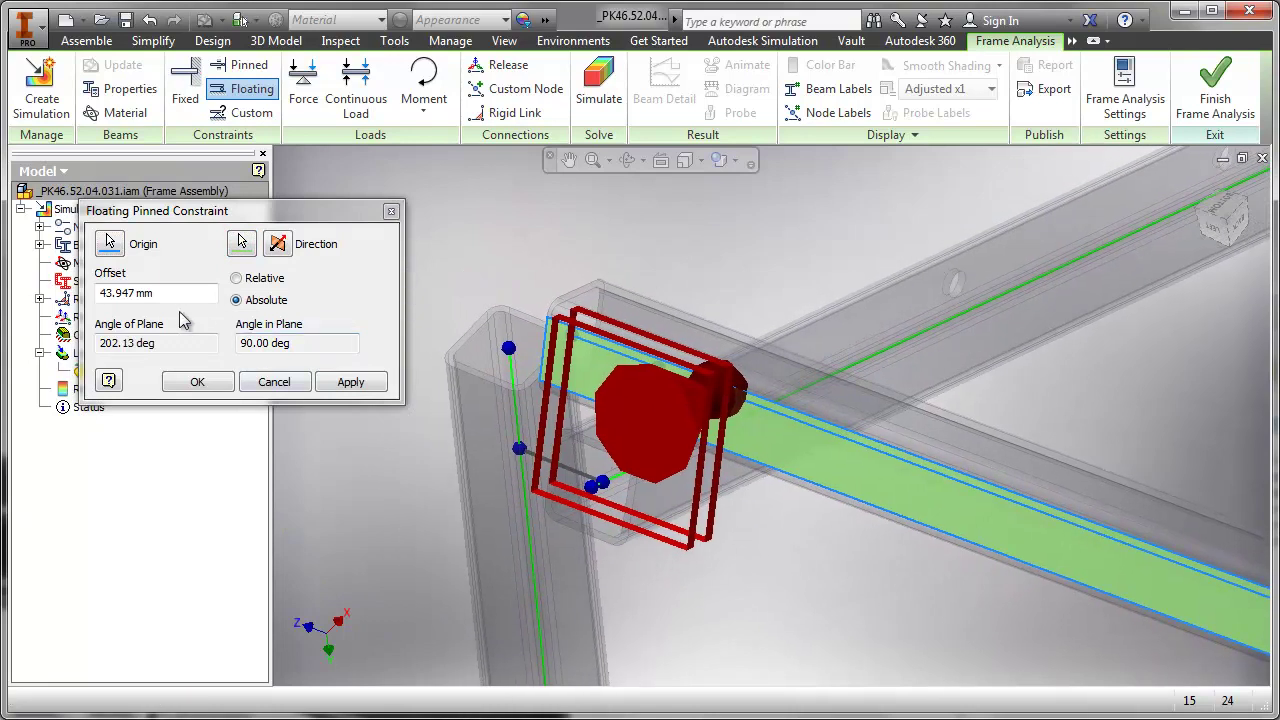
left_click(160, 302)
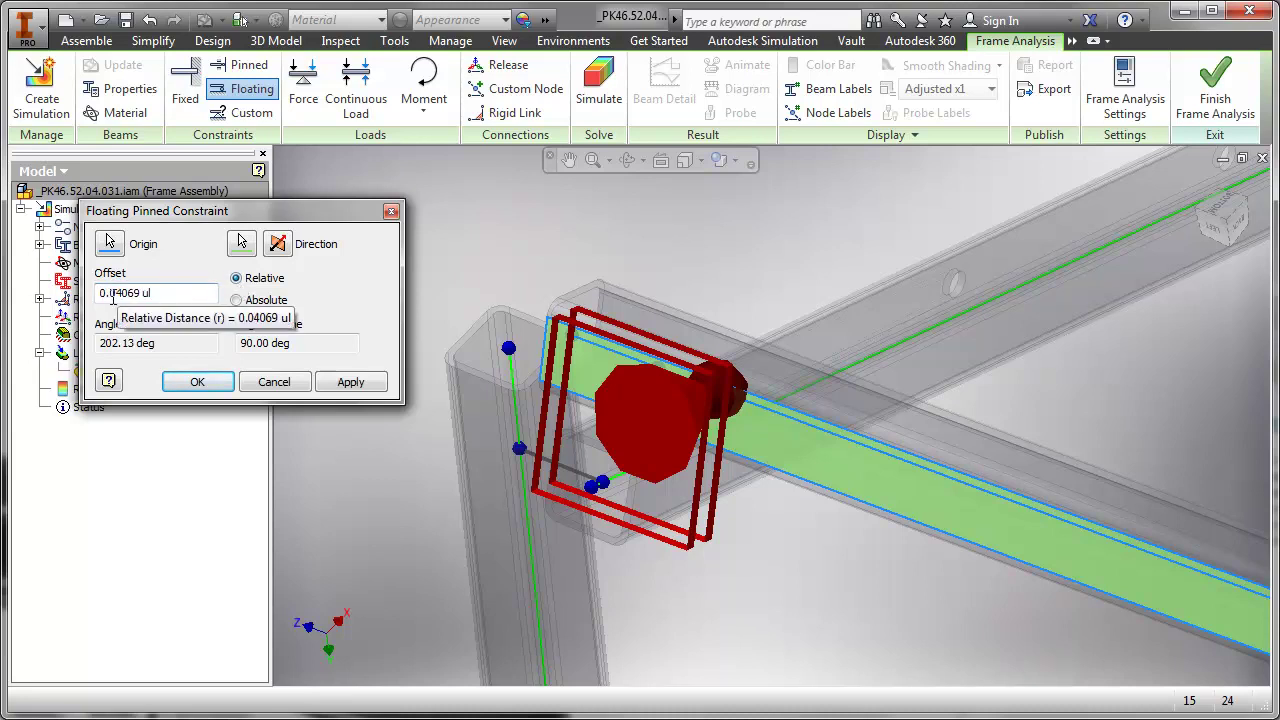
type("15")
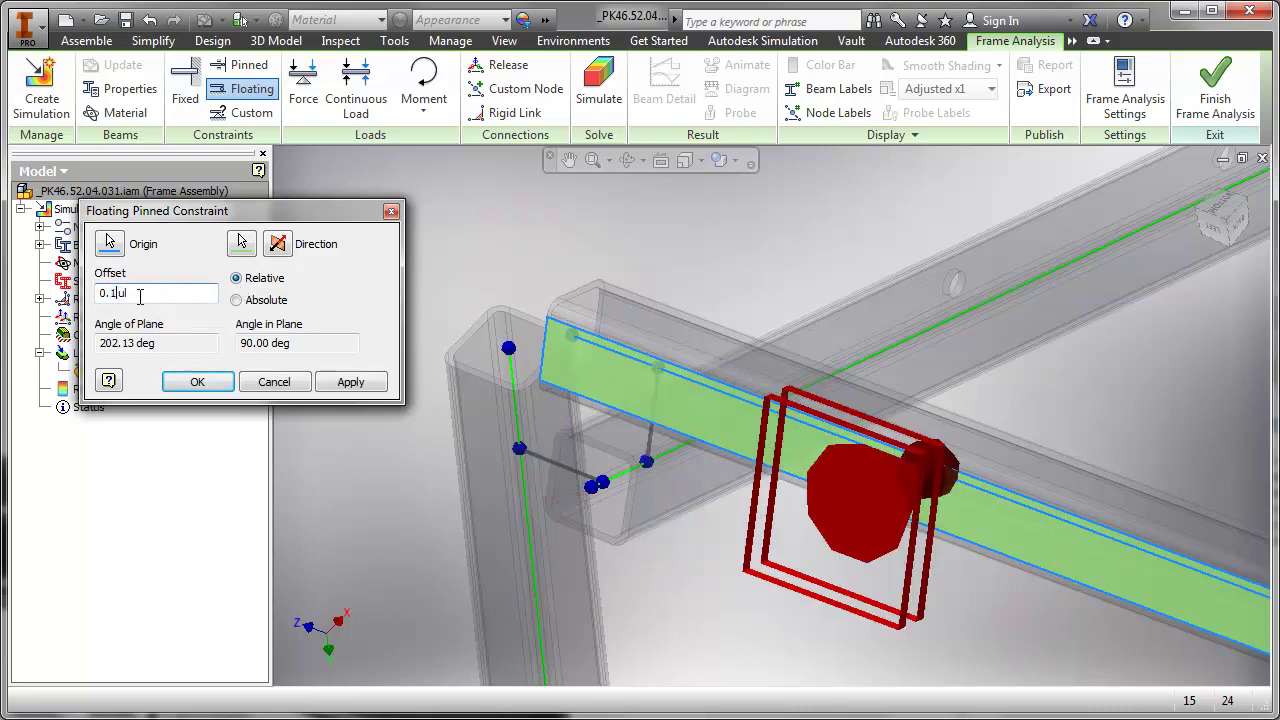
middle_click_drag(840, 447, 650, 366)
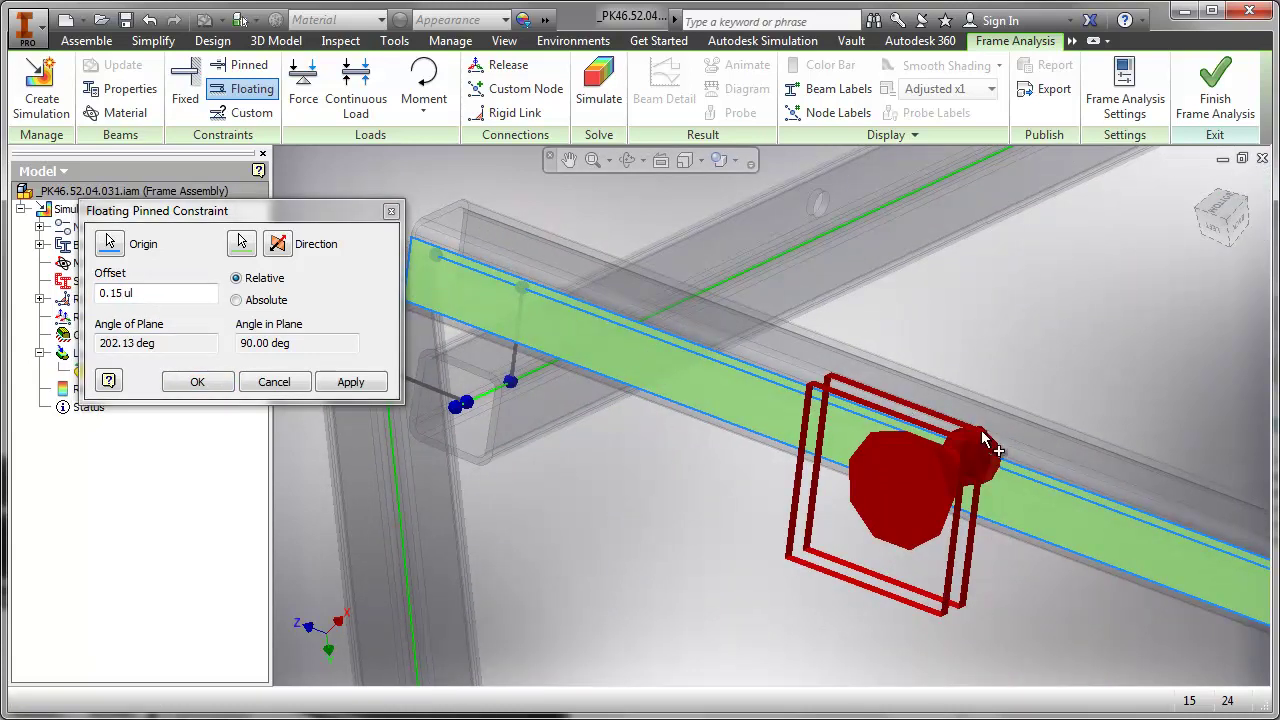
left_click(350, 382)
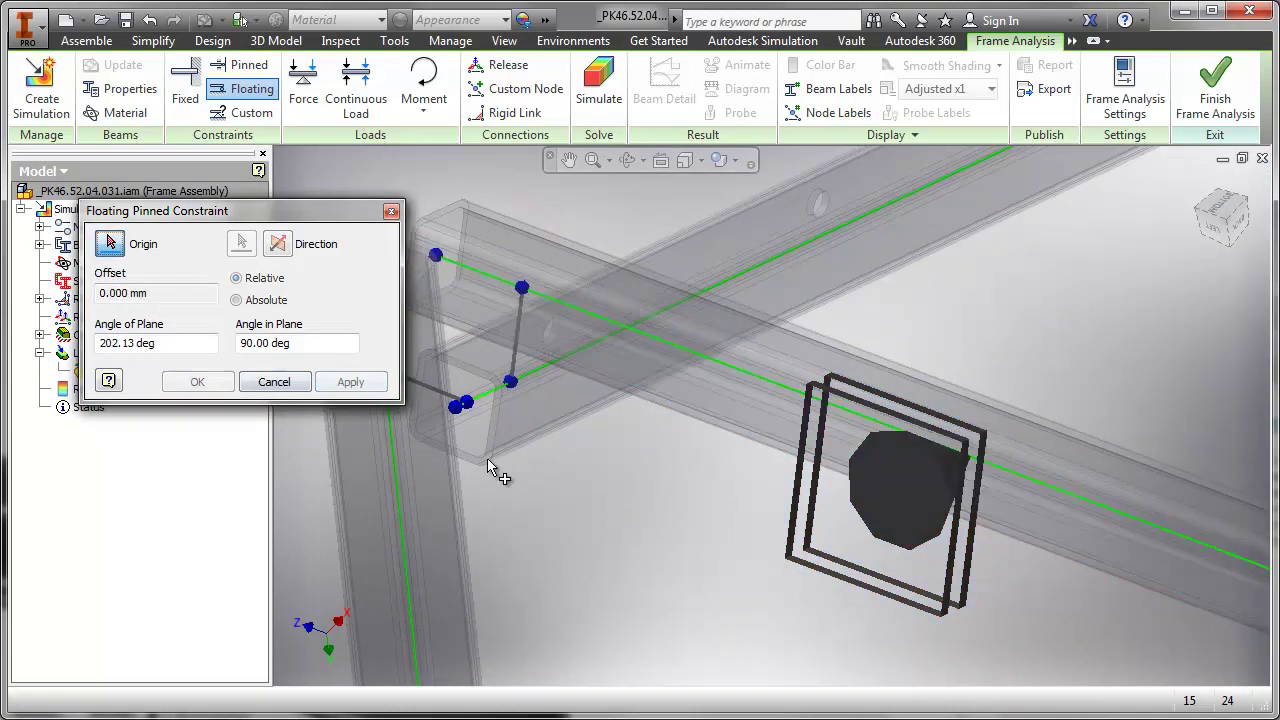
Step: Place a second floating pinned constraint near the upper crossbeam's other end, at an offset of about 1039 mm
scroll(579, 478, "down", 3)
middle_click_drag(579, 478, 347, 298)
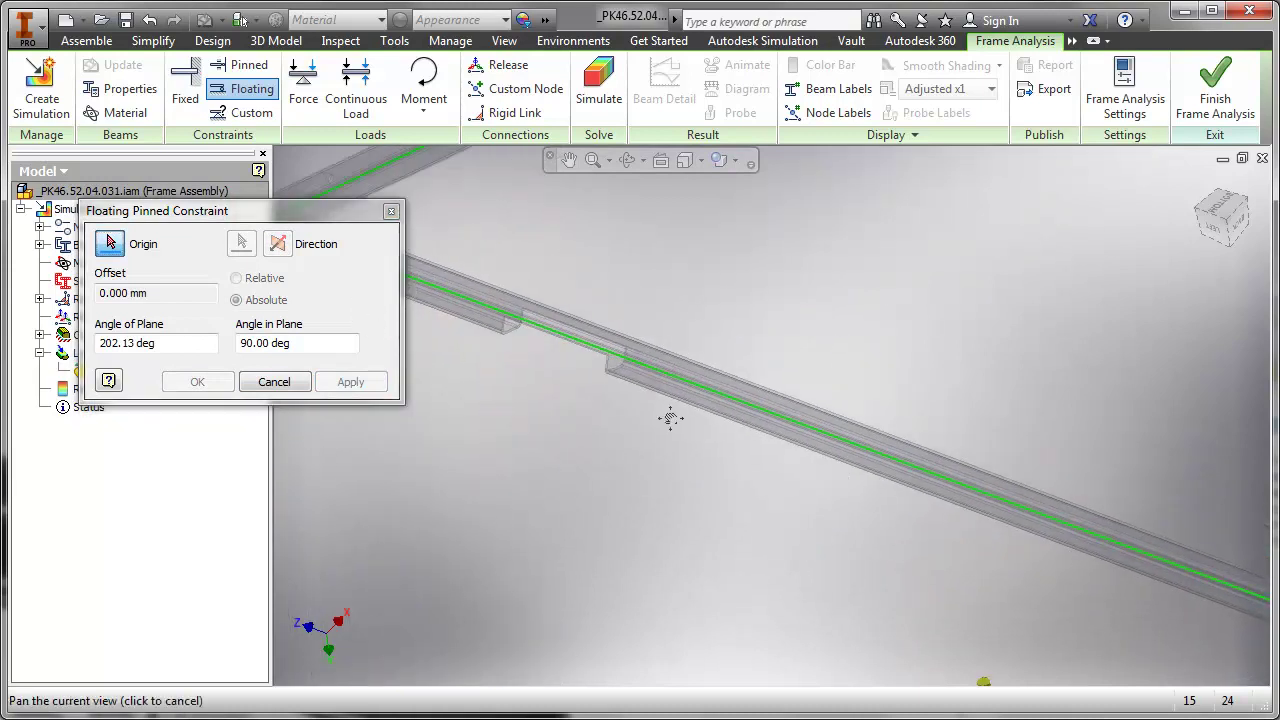
middle_click_drag(834, 486, 340, 350)
scroll(811, 446, "up", 3)
middle_click_drag(811, 446, 645, 266)
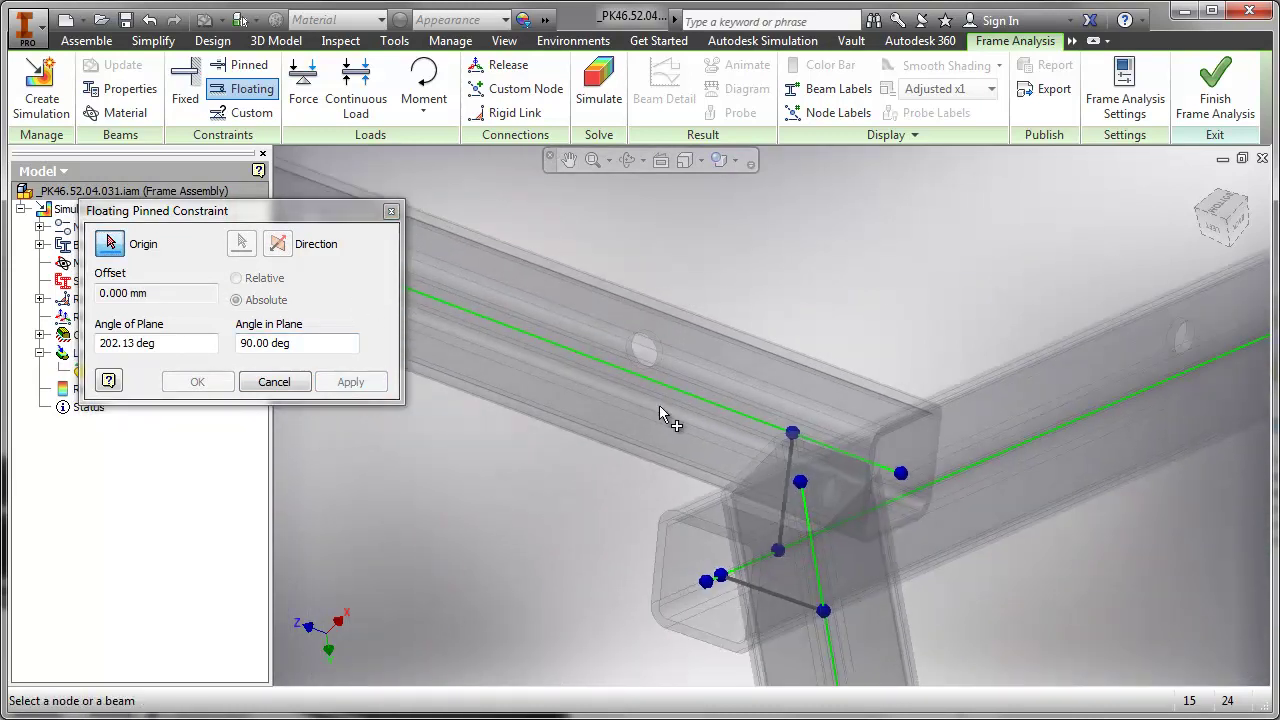
left_click(743, 428)
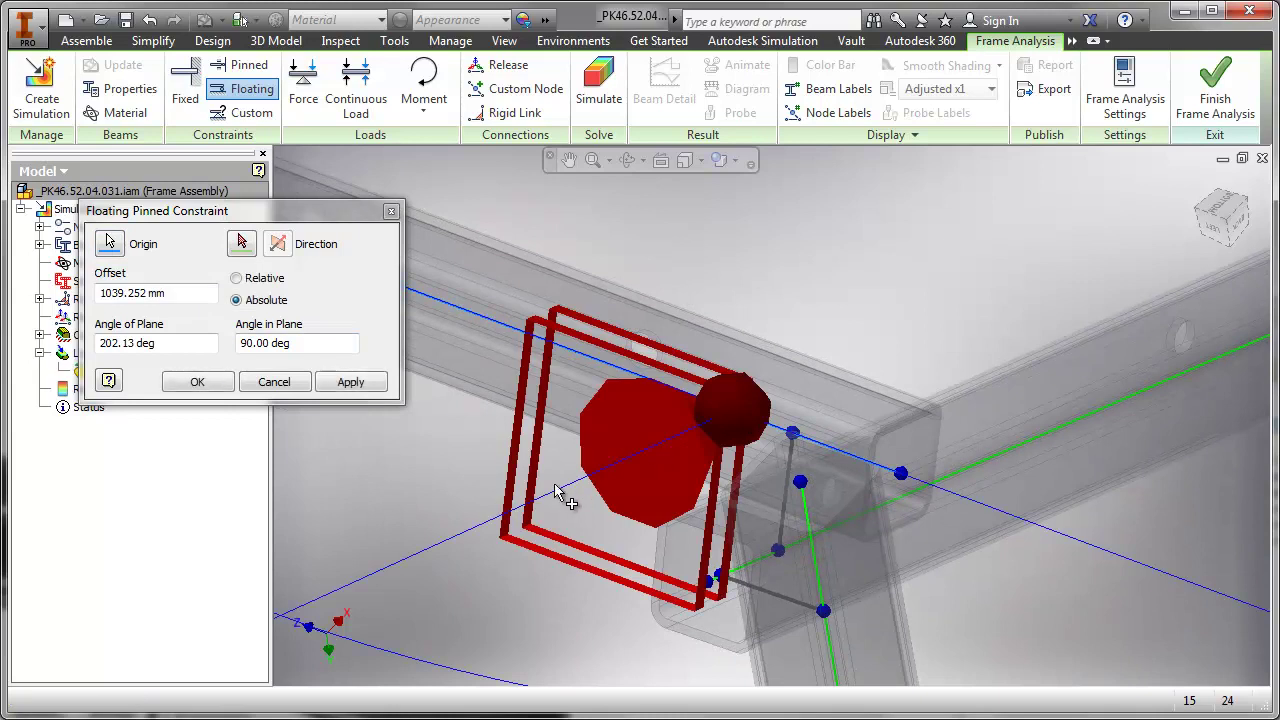
Step: Set the second floating pinned constraint's offset to relative 0.85 and finish it
middle_click_drag(400, 480, 560, 492)
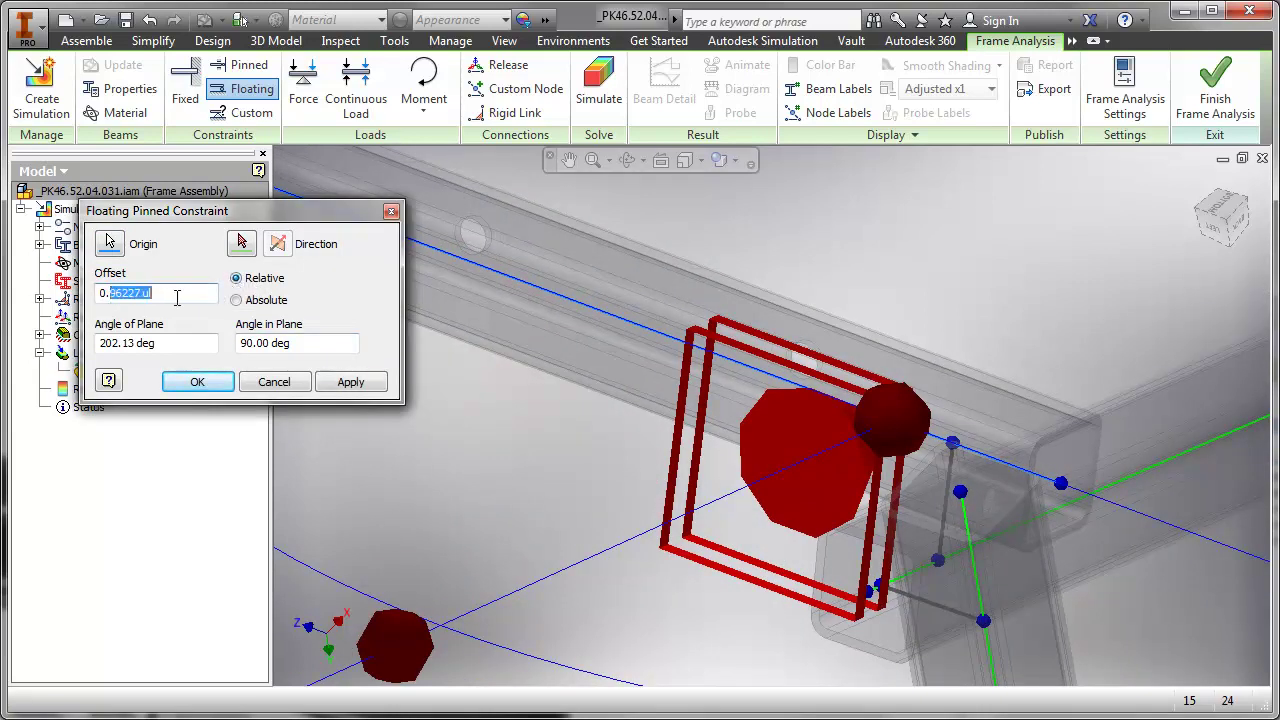
type("85")
scroll(686, 476, "up", 2)
middle_click_drag(734, 483, 1002, 588)
left_click(199, 384)
Step: Examine the nodes and rigid links where the vertical posts meet the lower arms
scroll(611, 474, "down", 6)
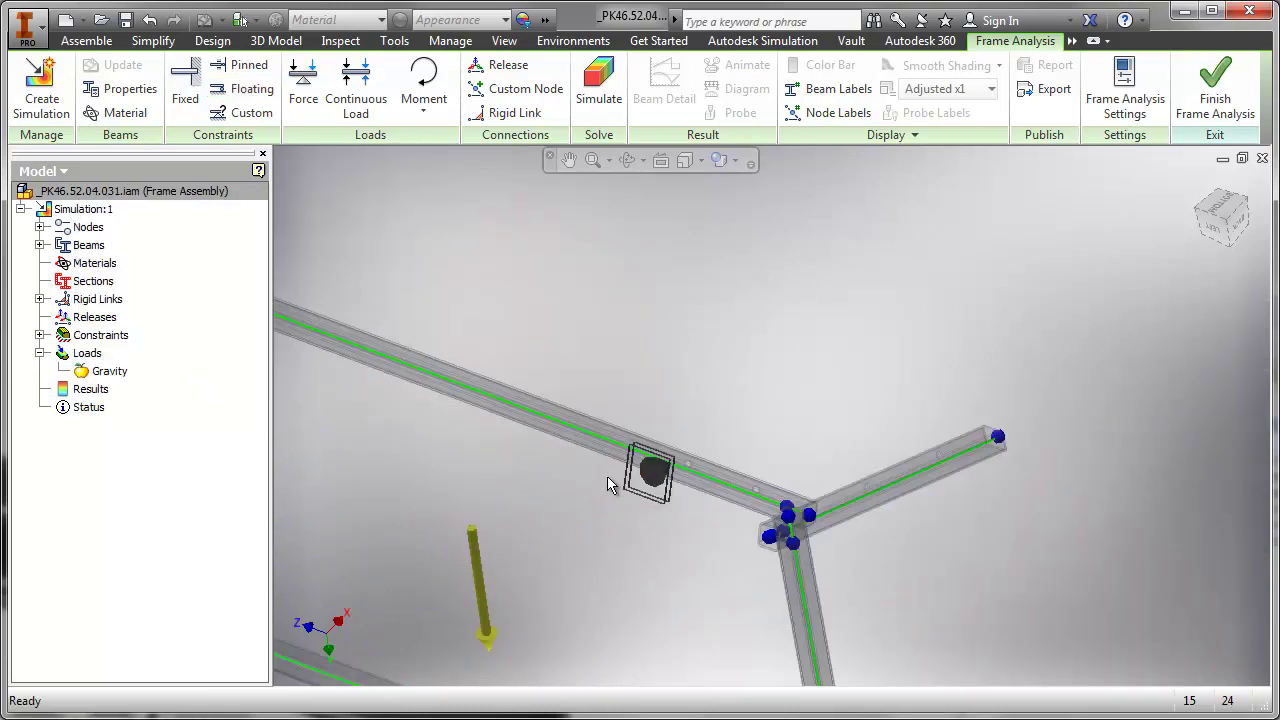
scroll(790, 437, "down", 3)
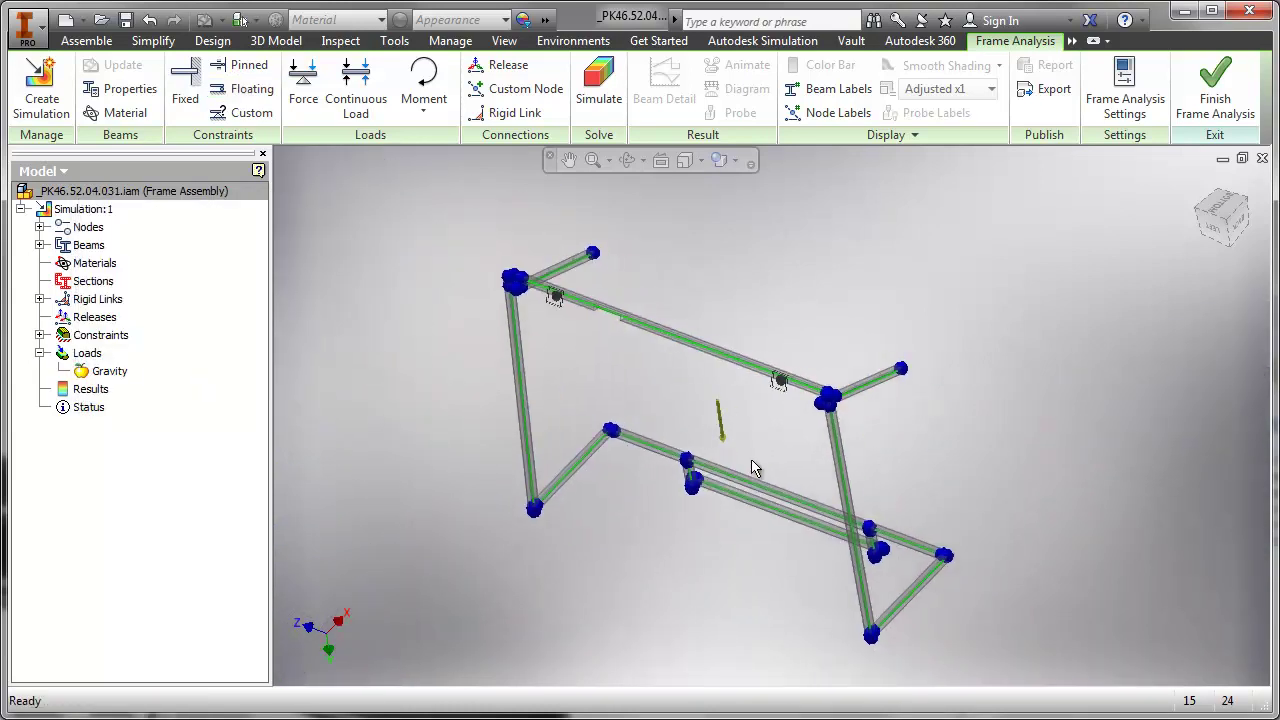
middle_click_drag(680, 520, 653, 504, "shift")
middle_click_drag(552, 550, 645, 458)
scroll(618, 468, "up", 5)
middle_click_drag(508, 460, 434, 360)
scroll(499, 414, "up", 2)
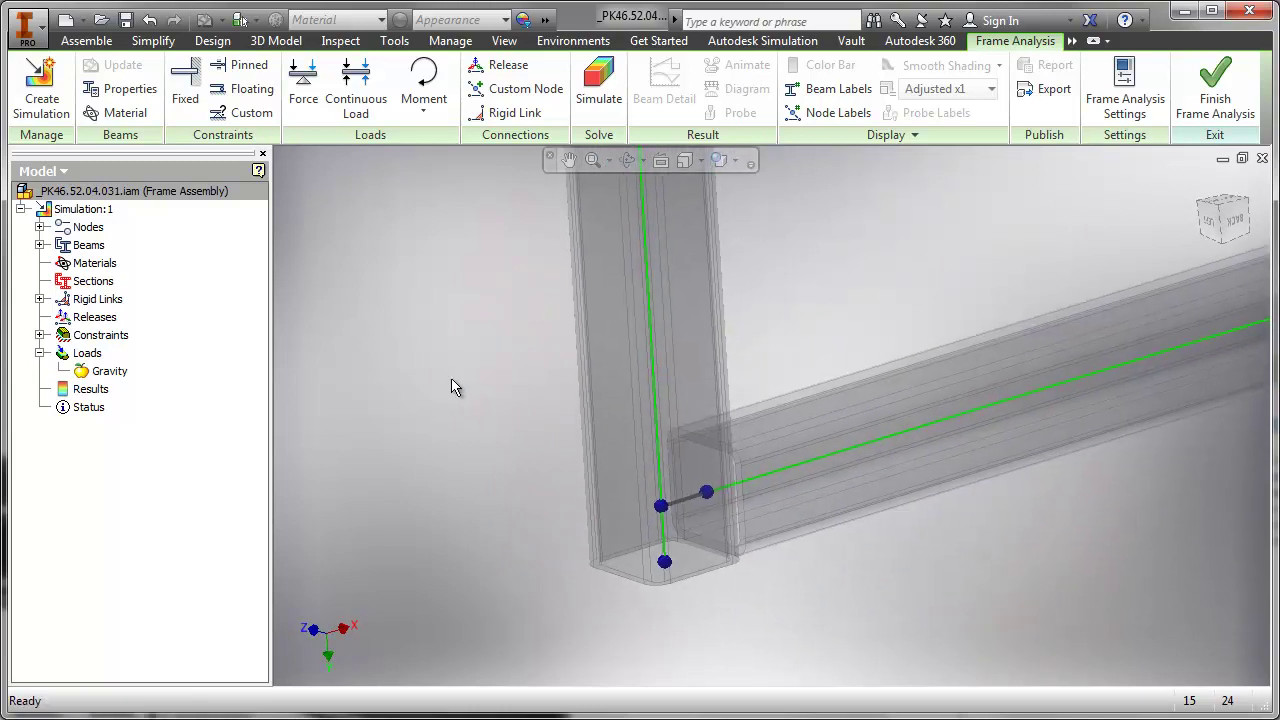
scroll(532, 442, "down", 6)
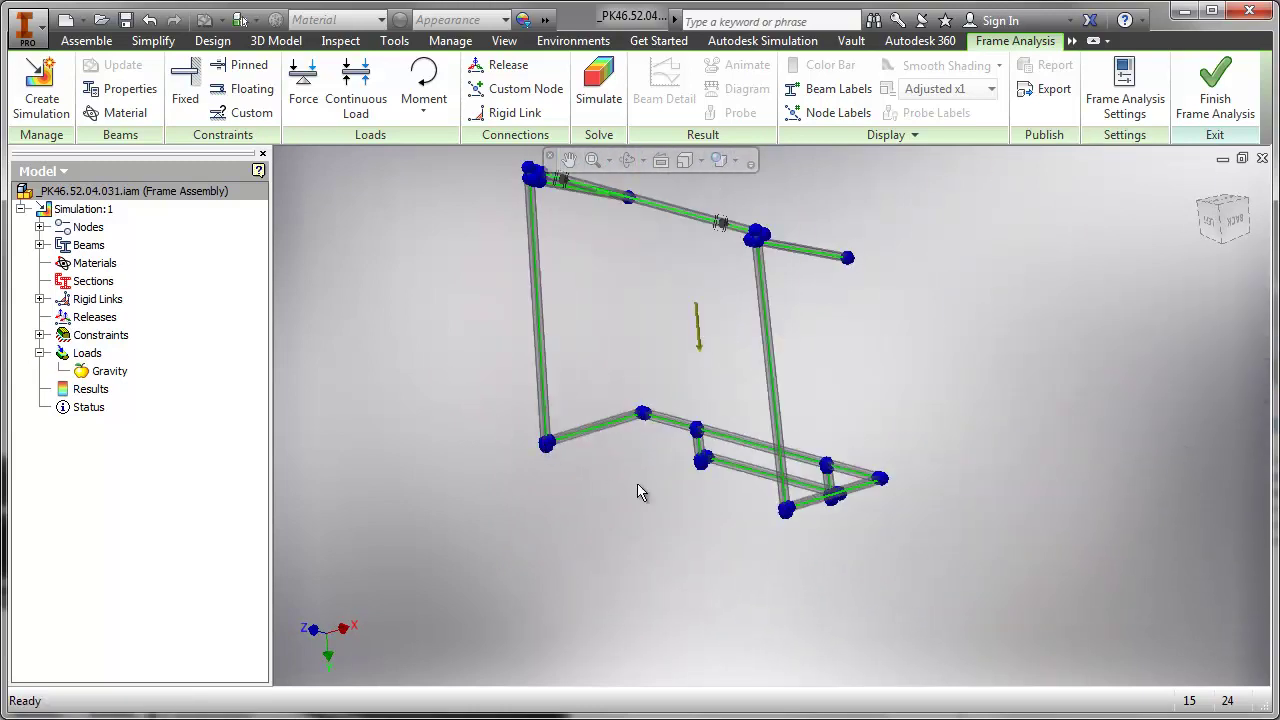
middle_click_drag(726, 508, 694, 506, "shift")
scroll(558, 425, "up", 3)
scroll(560, 424, "up", 5)
middle_click_drag(560, 412, 232, 124)
middle_click_drag(521, 411, 548, 435)
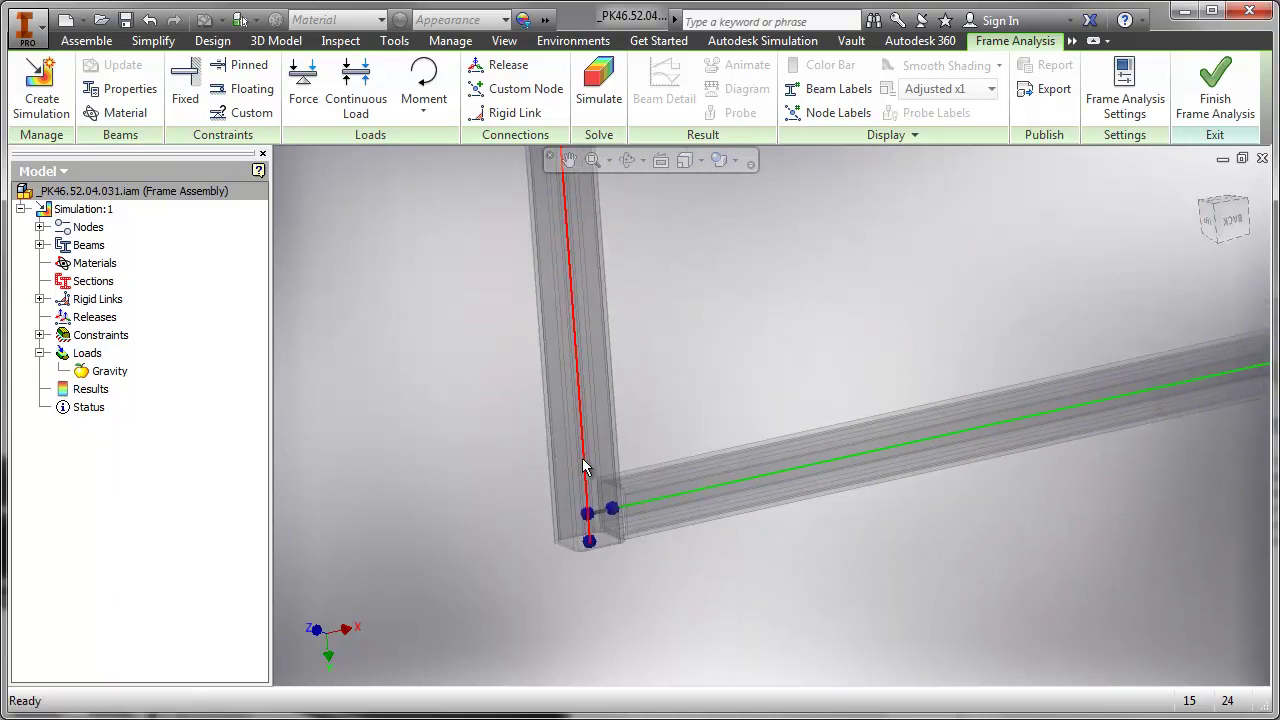
Step: Place a custom constraint near the lower end of the first vertical post, at an absolute offset of 30 mm
middle_click_drag(470, 426, 757, 477)
left_click(230, 114)
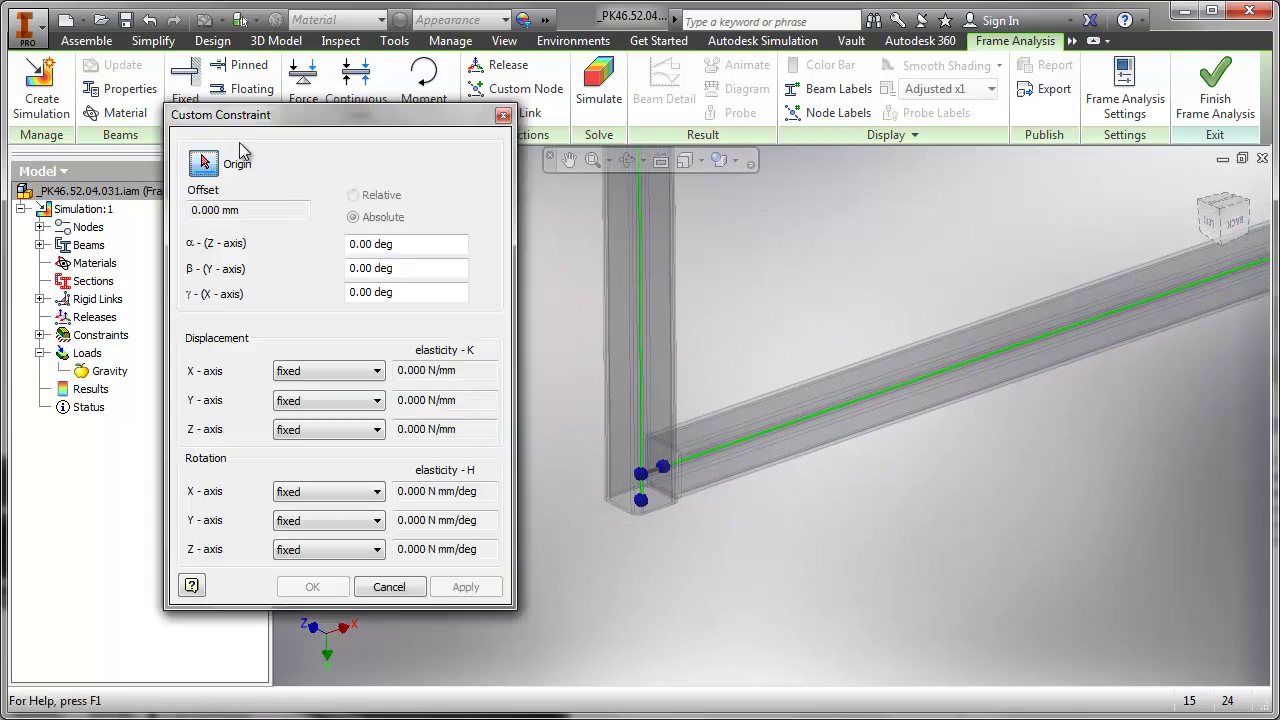
middle_click_drag(558, 432, 599, 448)
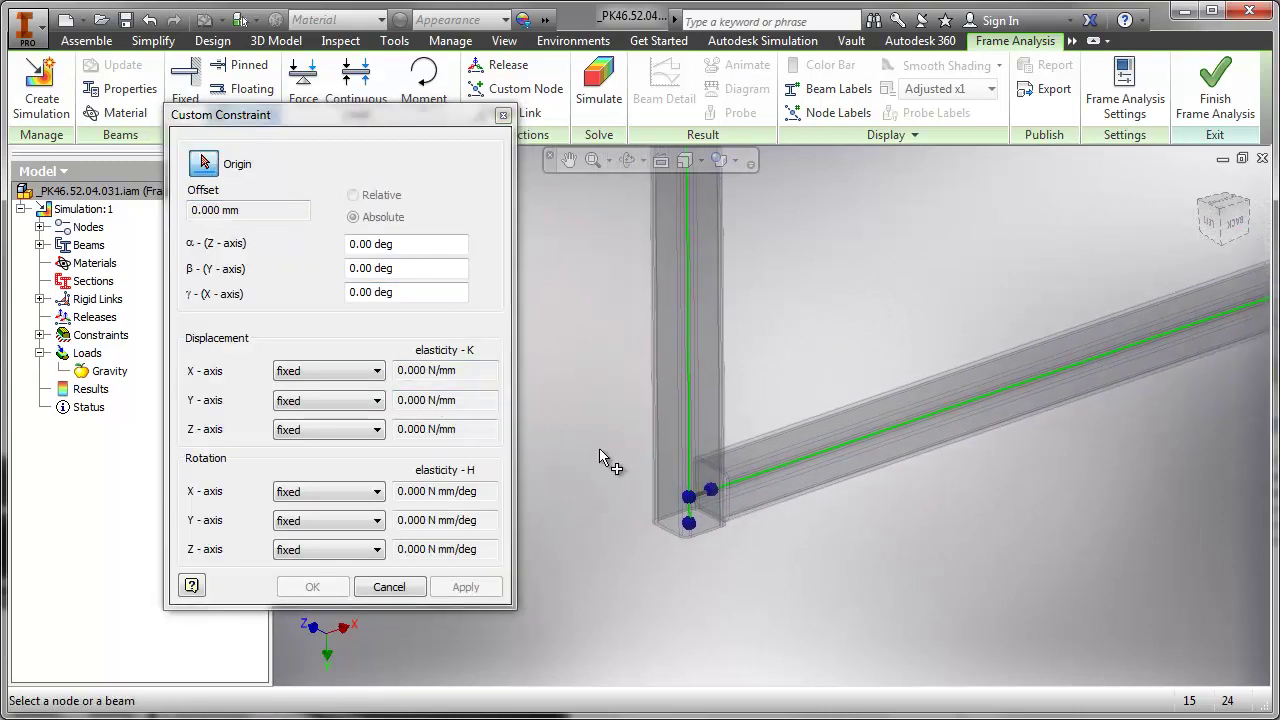
left_click(688, 422)
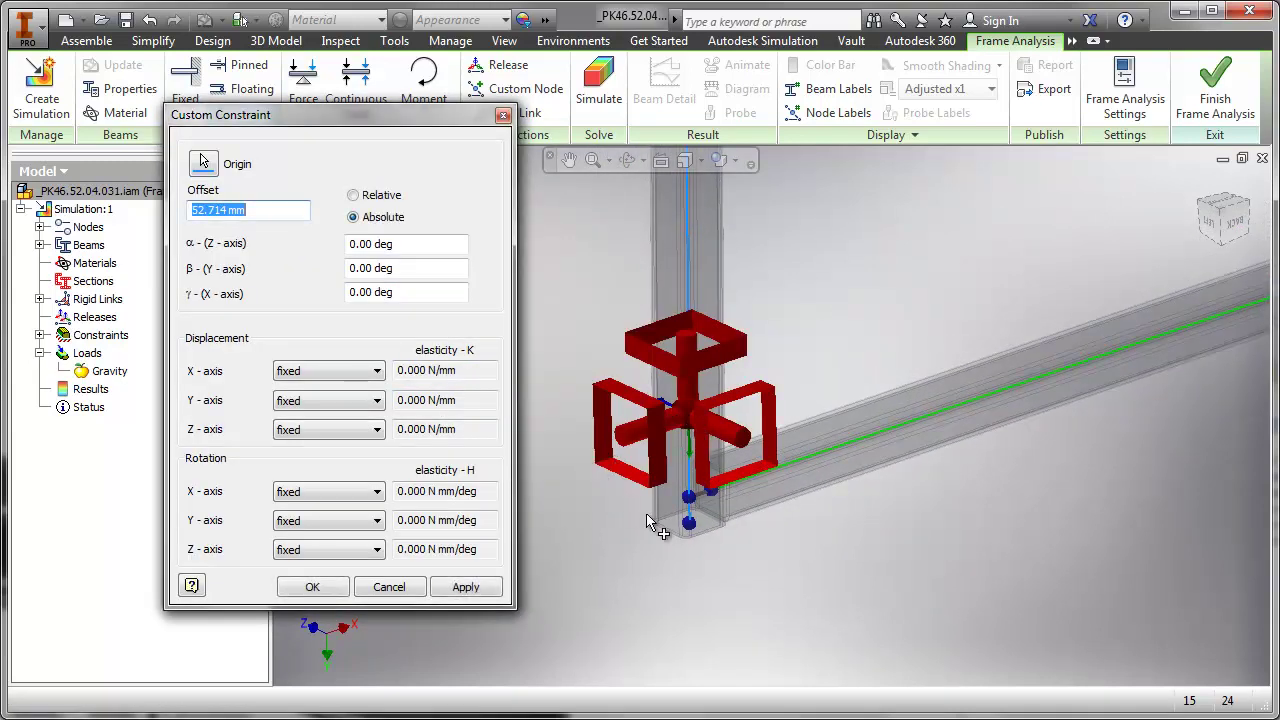
type("30")
Step: Set the custom constraint's X-axis displacement to uplift none with an elasticity of 20 N/mm and apply it
left_click(353, 370)
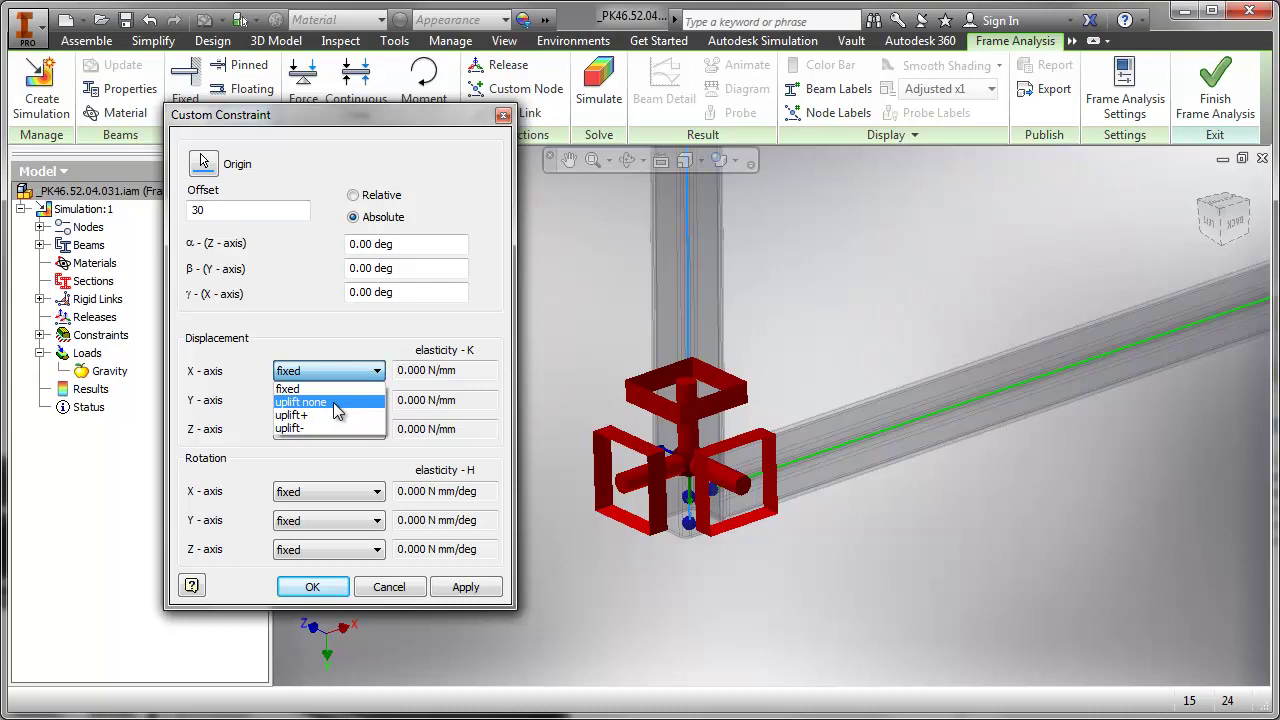
left_click(333, 402)
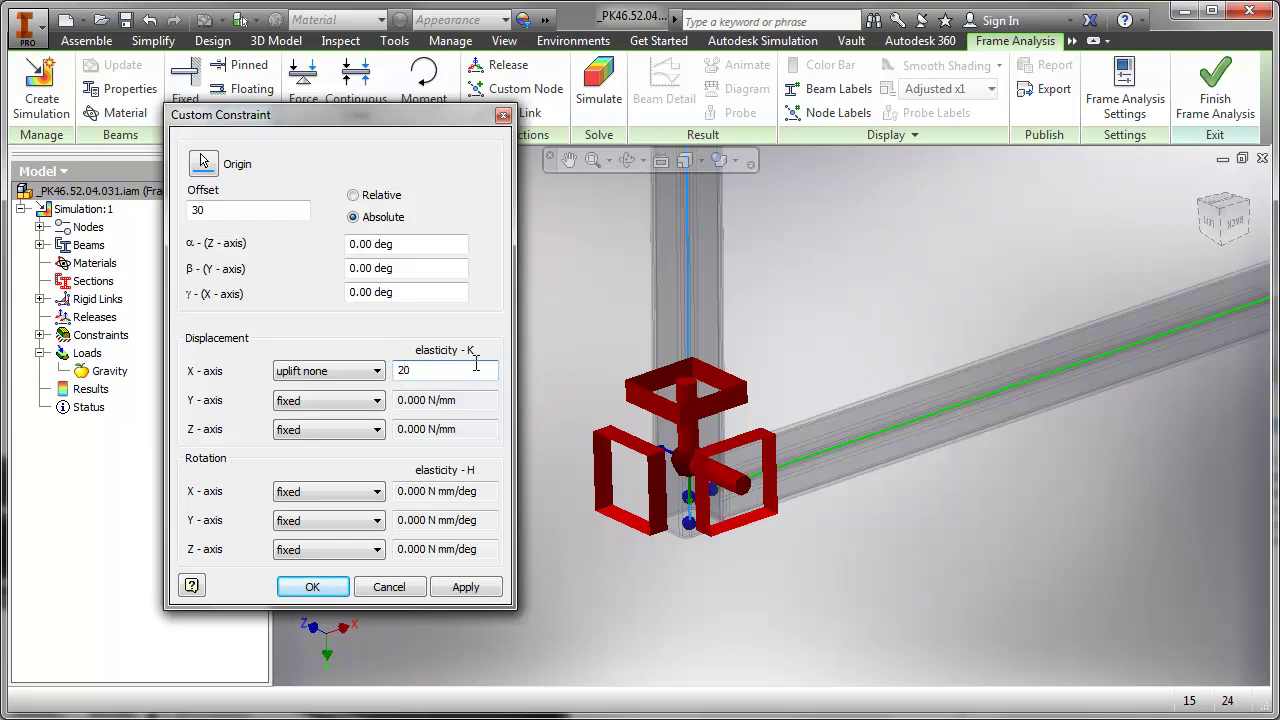
left_click(464, 585)
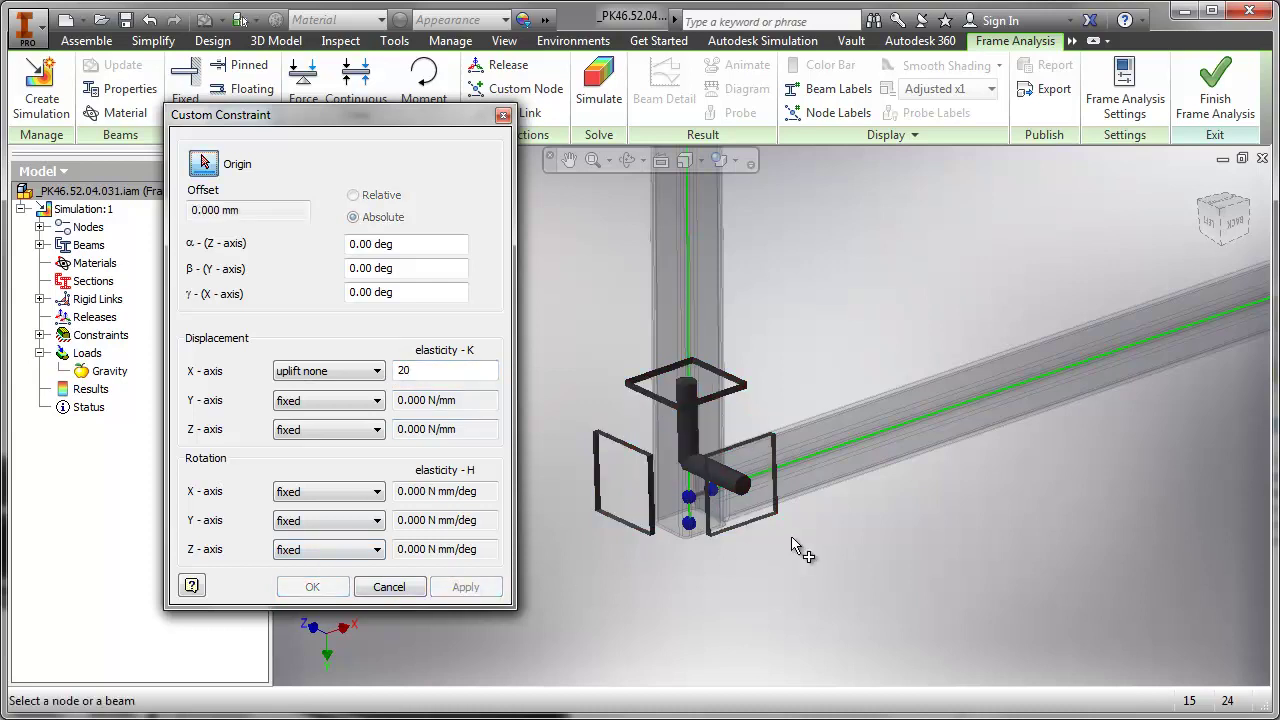
Step: Add a matching custom constraint near the lower end of the other vertical post, at an absolute offset of 30 mm
scroll(789, 539, "up", 5)
middle_click_drag(836, 507, 708, 401)
scroll(745, 425, "up", 1)
scroll(812, 485, "up", 2)
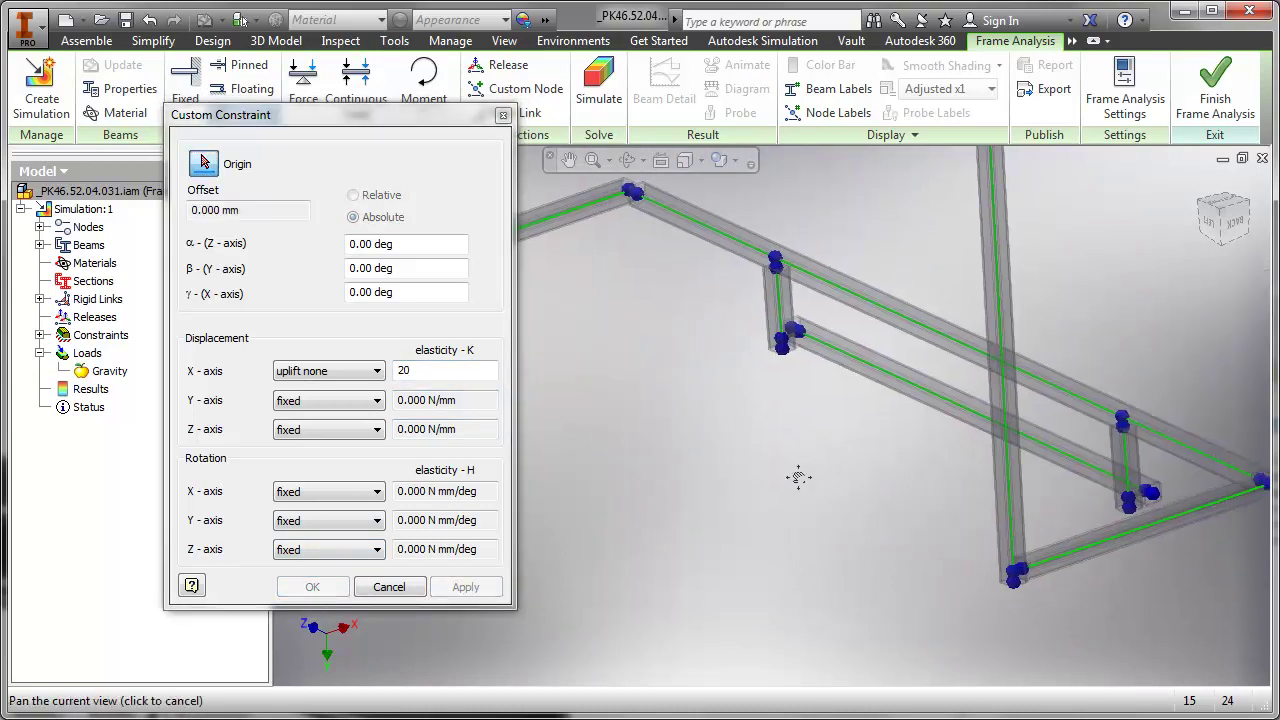
scroll(718, 440, "up", 1)
left_click(940, 458)
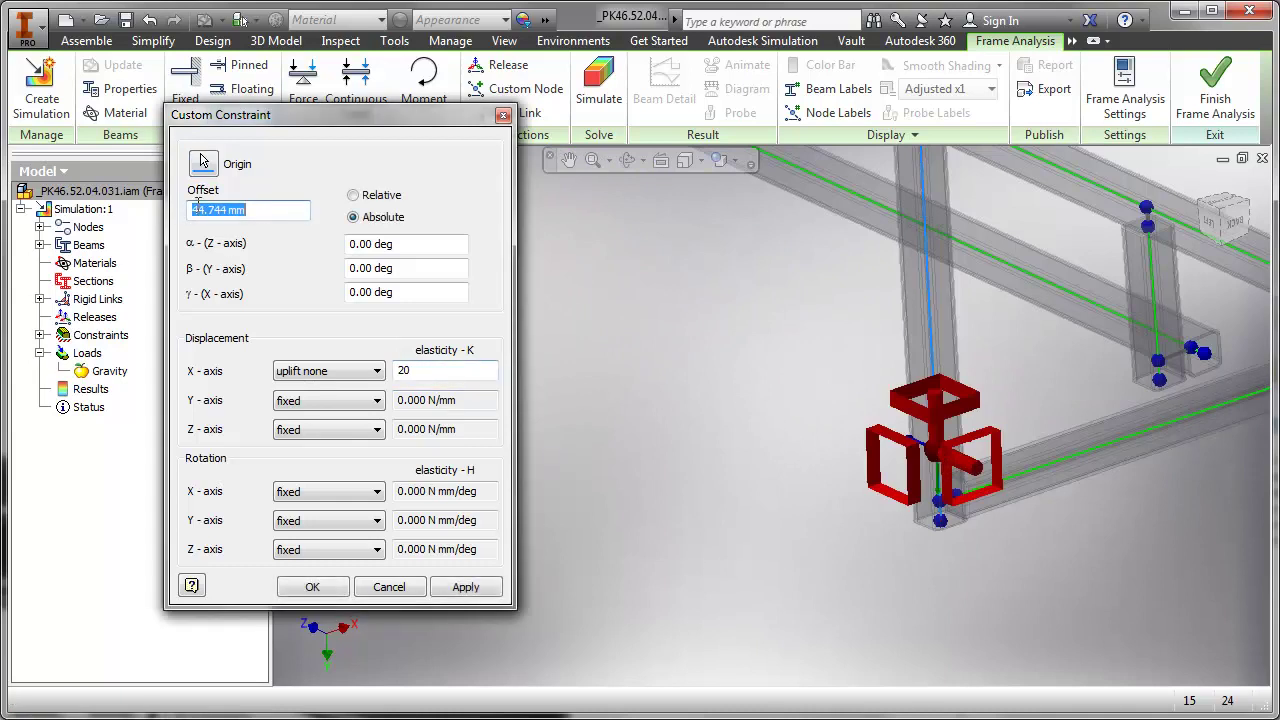
type("30")
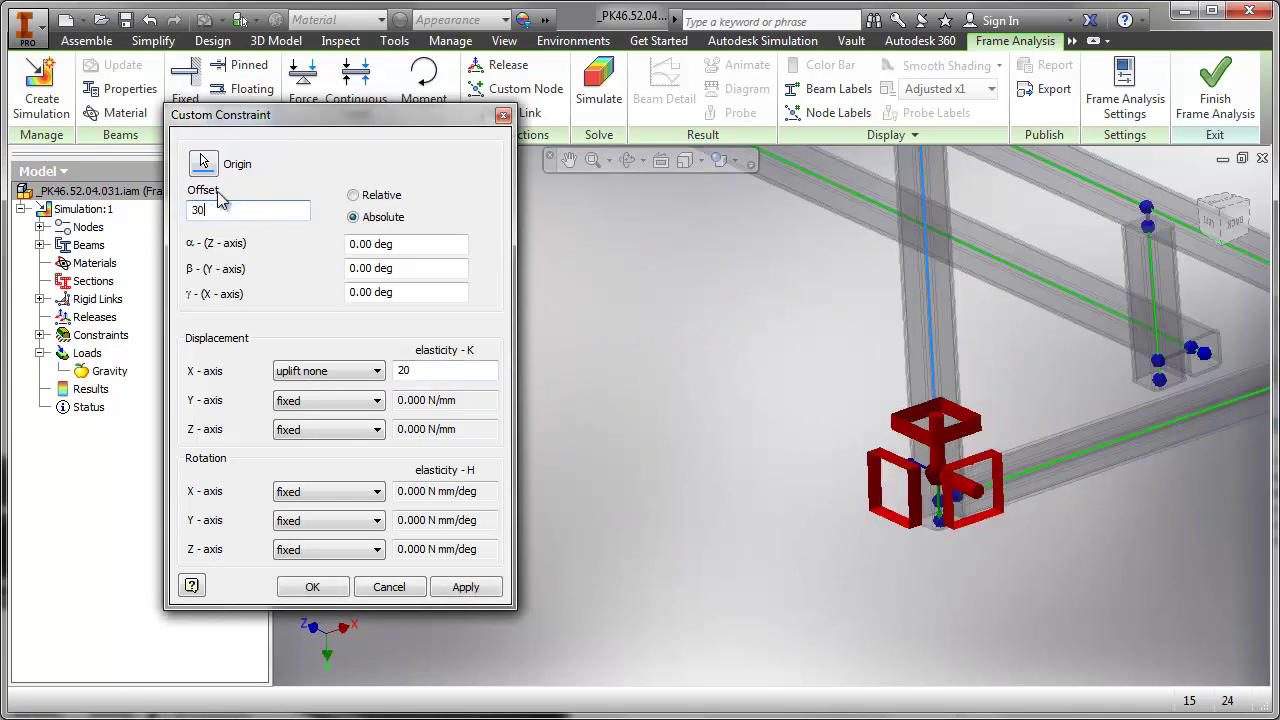
left_click(311, 588)
Step: Place a fixed constraint on the lowest crossbar at an offset of about 318 mm and open its full options
scroll(634, 549, "down", 4)
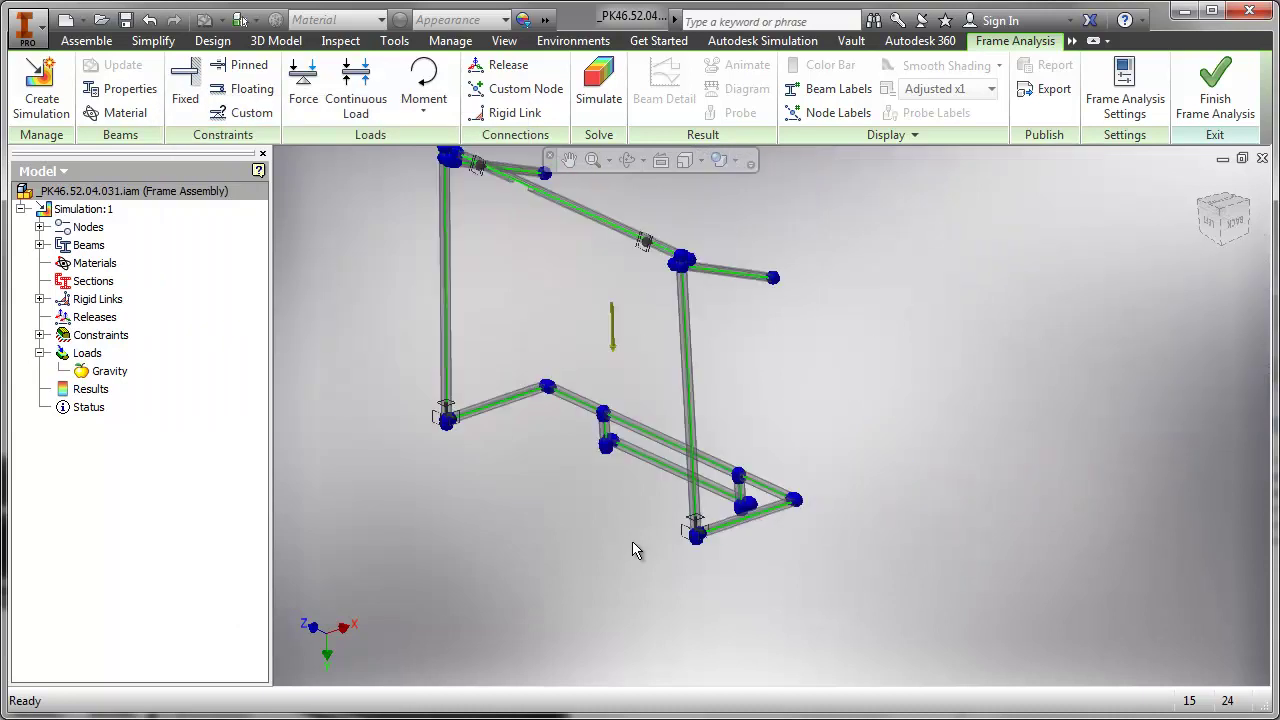
middle_click_drag(716, 601, 681, 338)
scroll(725, 465, "down", 6)
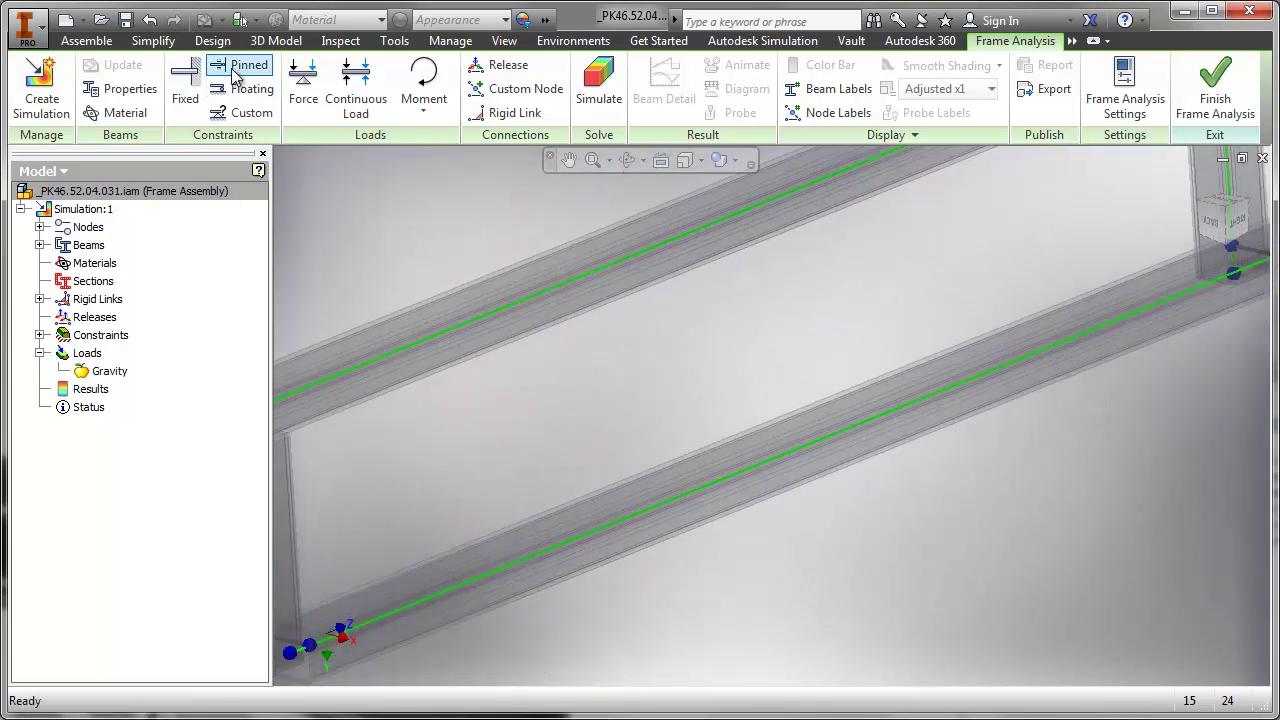
left_click(185, 90)
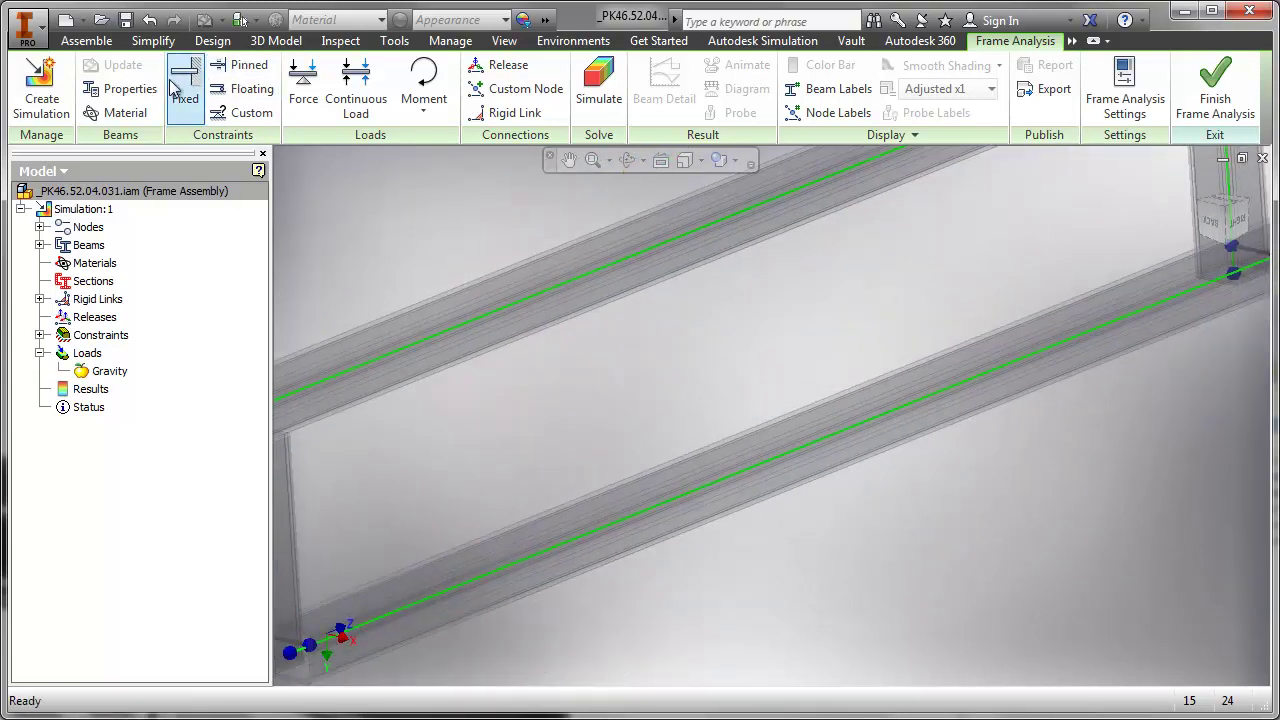
left_click(778, 452)
right_click(810, 515)
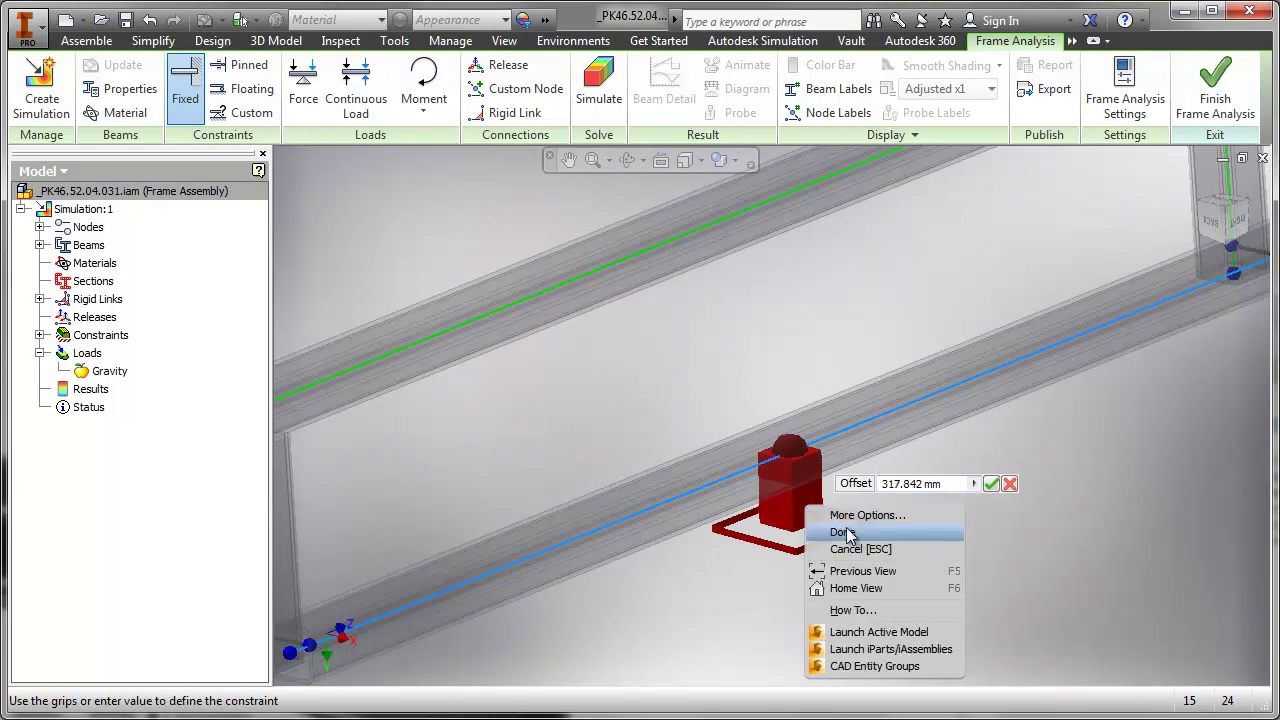
left_click(848, 514)
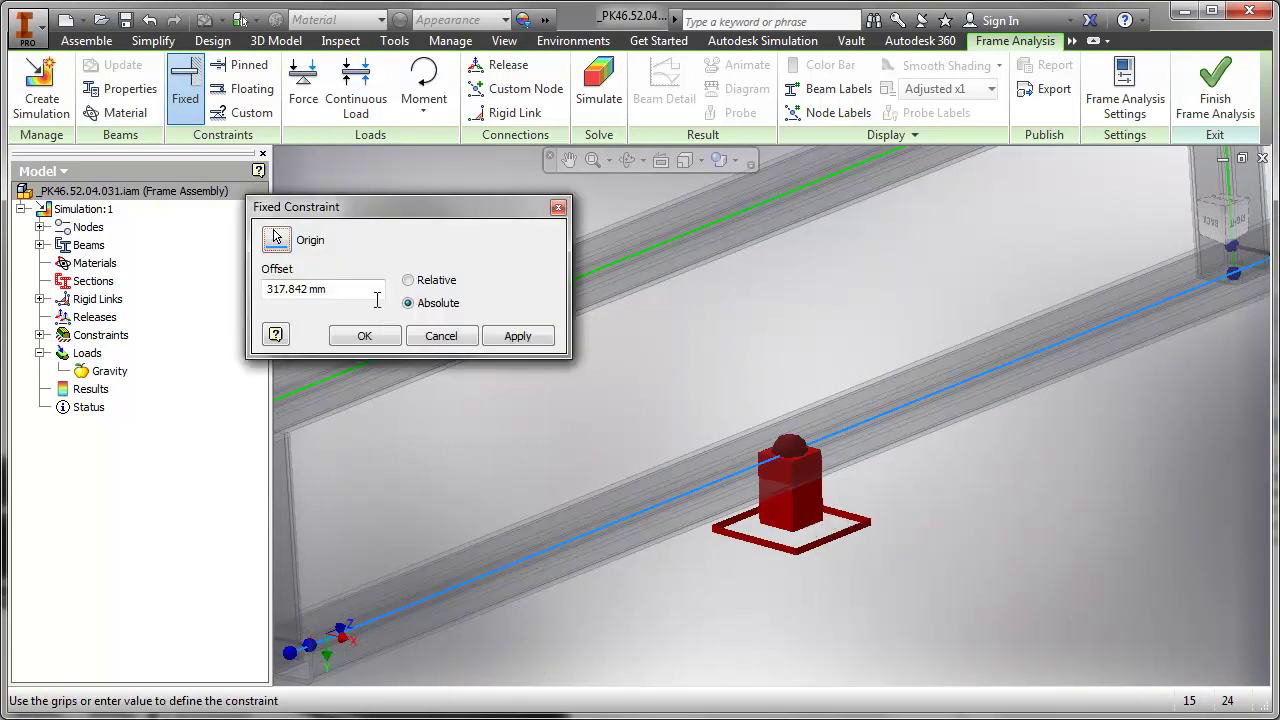
Step: Set the fixed constraint's offset to relative 0.5 and finish it
left_click_drag(344, 294, 217, 300)
type("3")
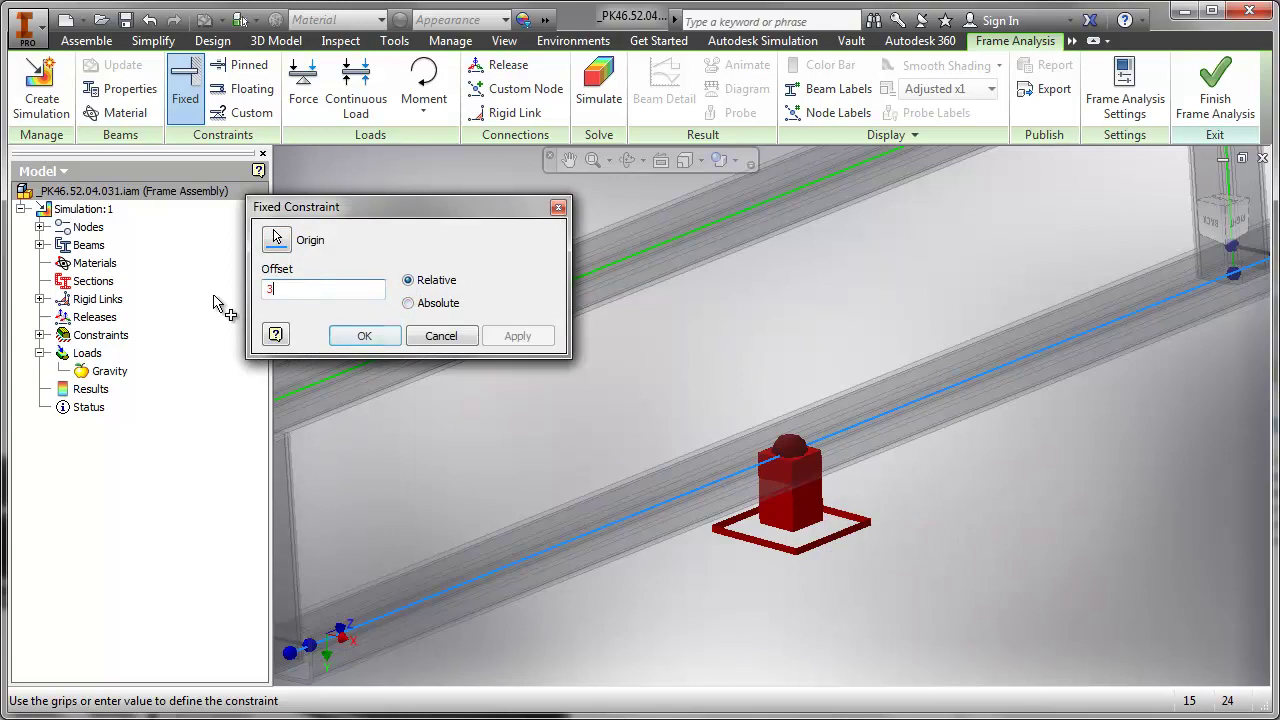
type(".")
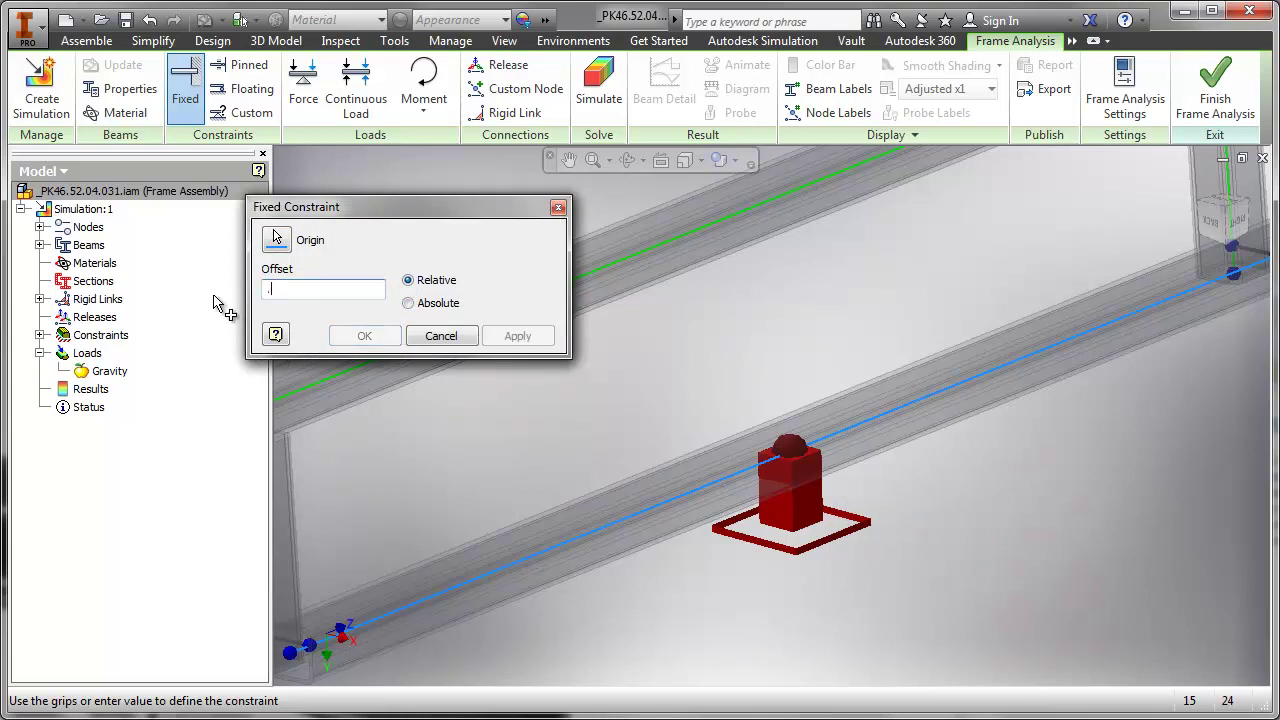
type("5")
left_click(345, 341)
Step: Apply a downward 100 N force to the end node of the first upper arm
scroll(654, 528, "up", 5)
middle_click_drag(657, 531, 820, 654)
scroll(792, 518, "up", 2)
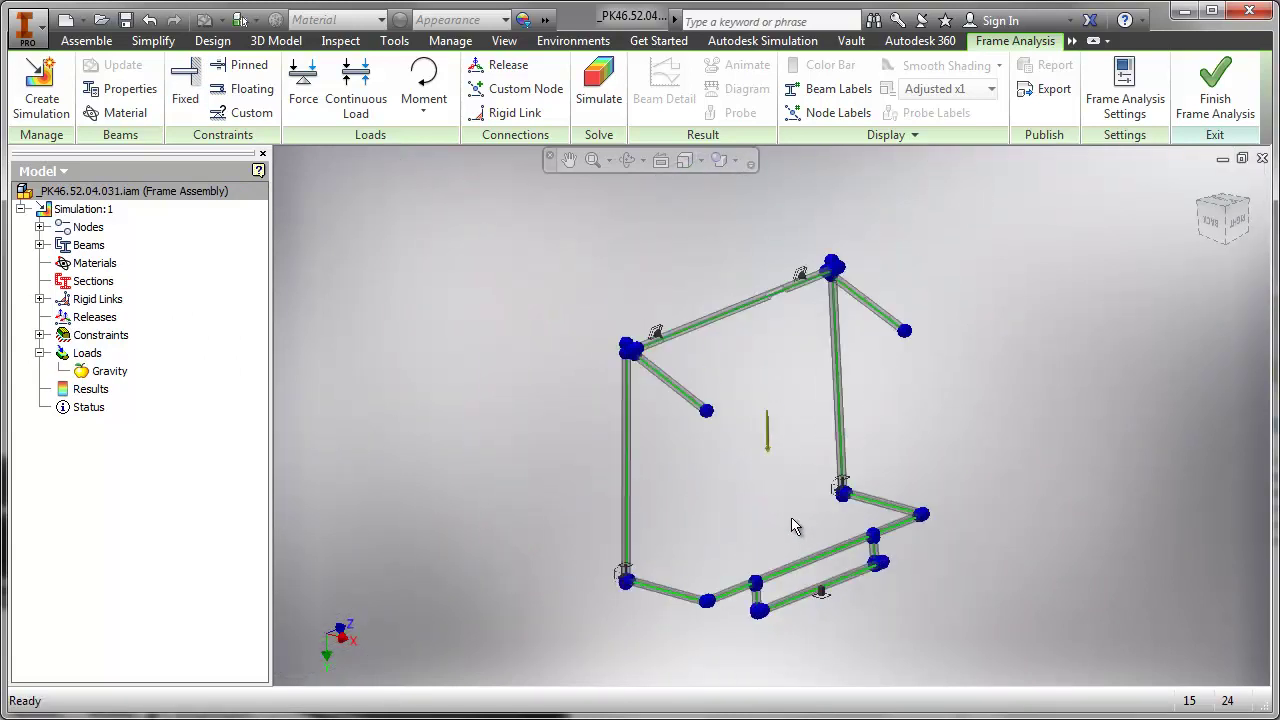
middle_click_drag(792, 525, 745, 493)
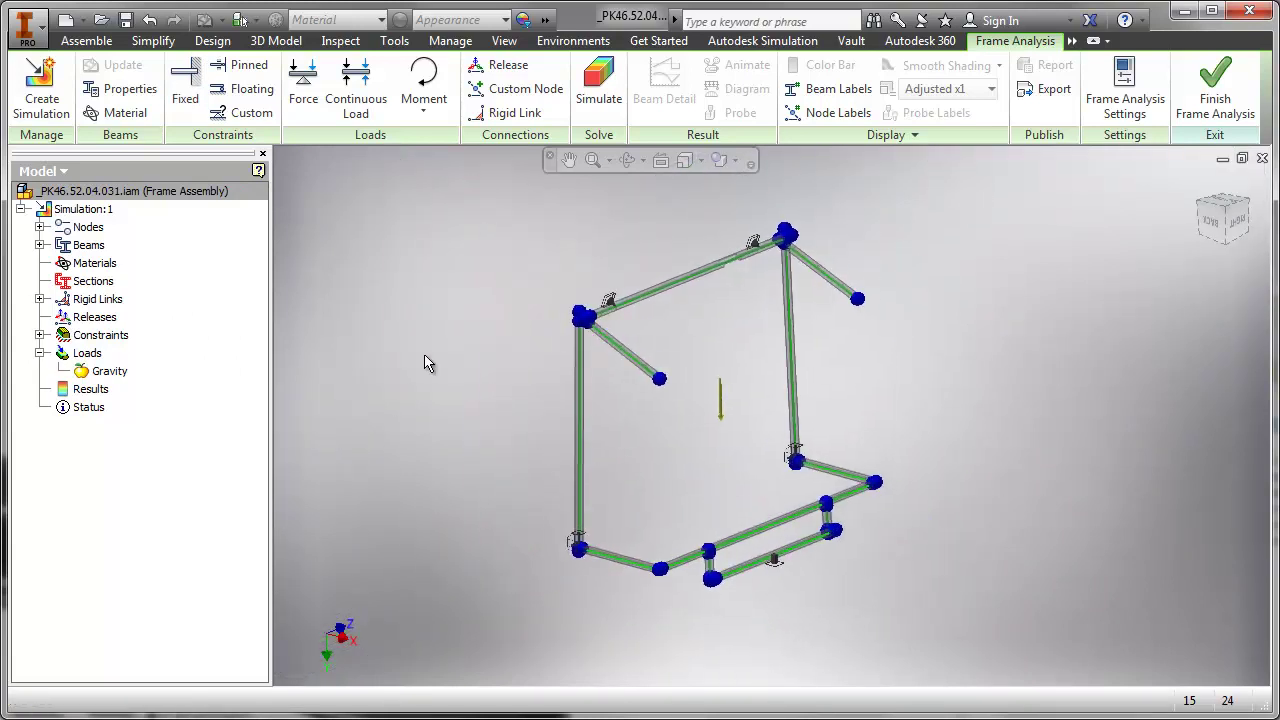
left_click(303, 90)
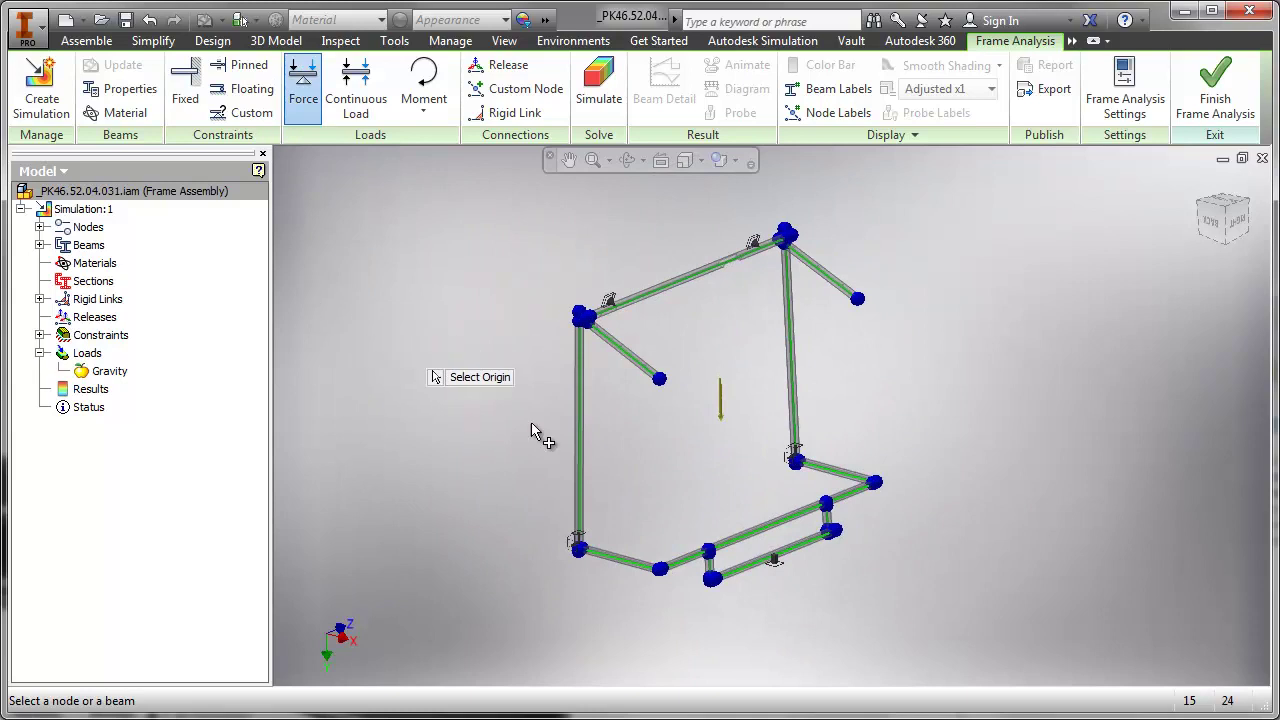
left_click(659, 378)
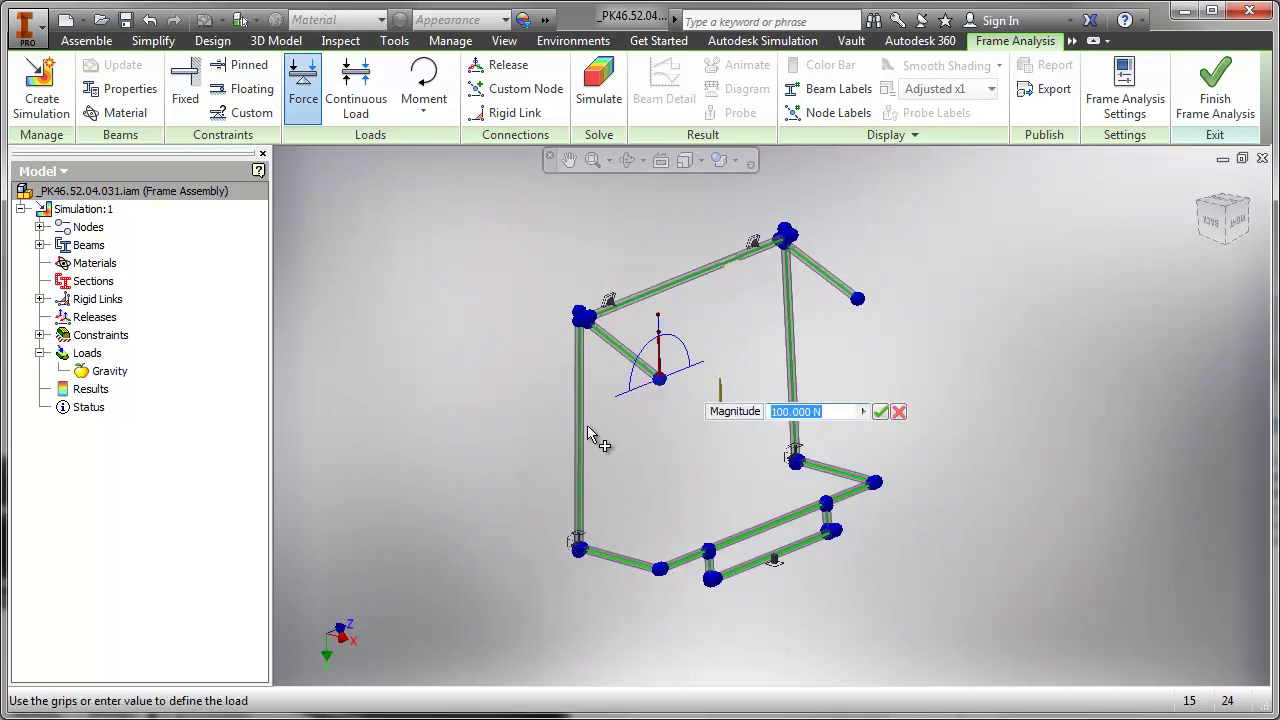
left_click(880, 412)
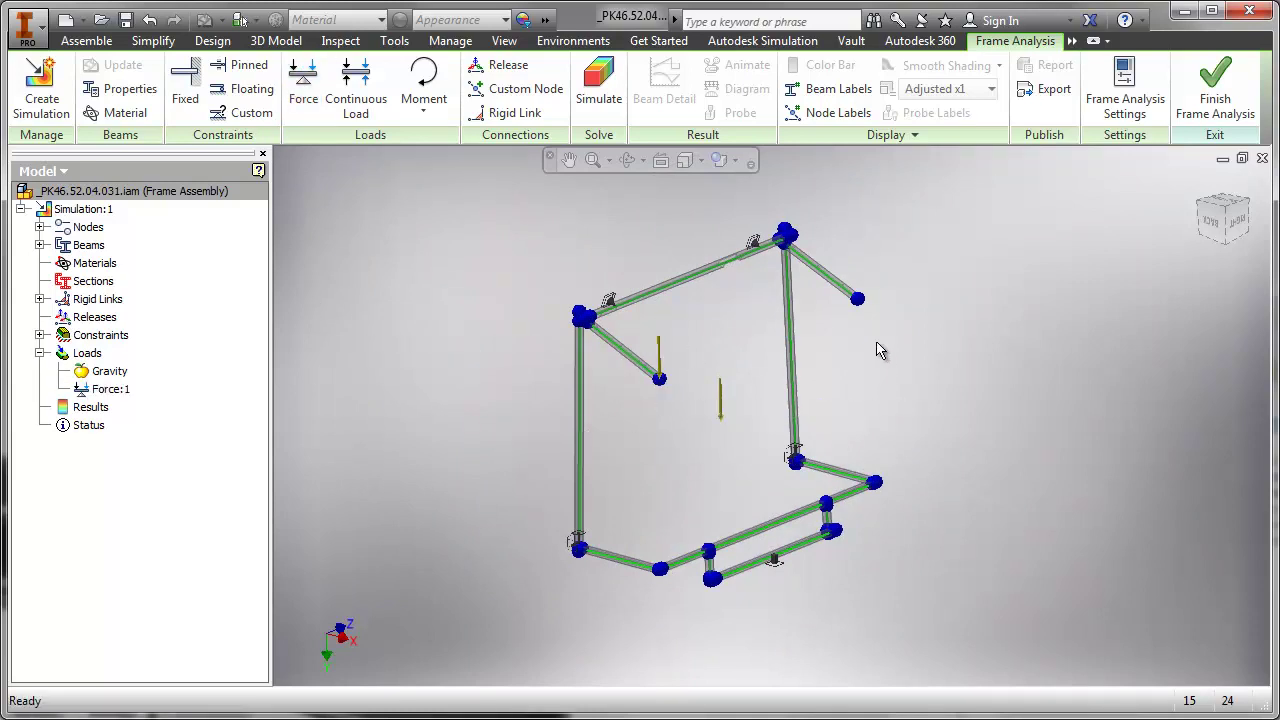
Step: Apply a second downward 100 N force to the end node of the other upper arm
scroll(886, 360, "up", 5)
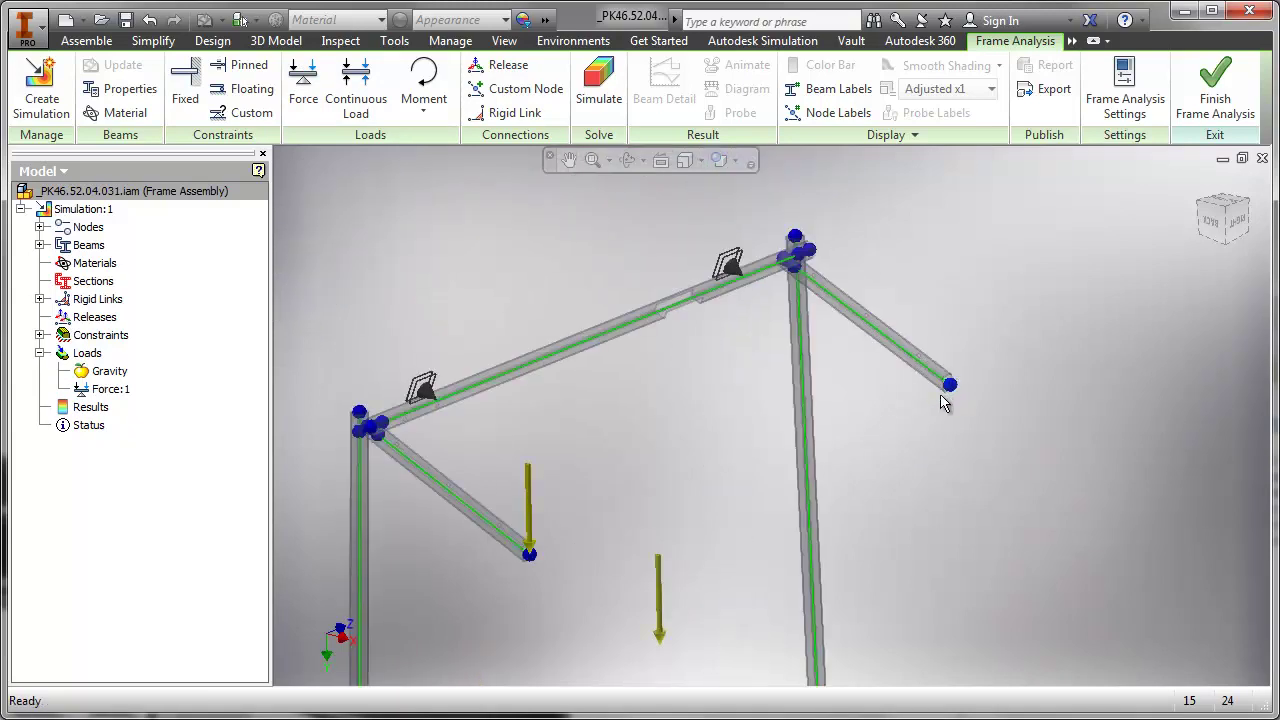
right_click(672, 375)
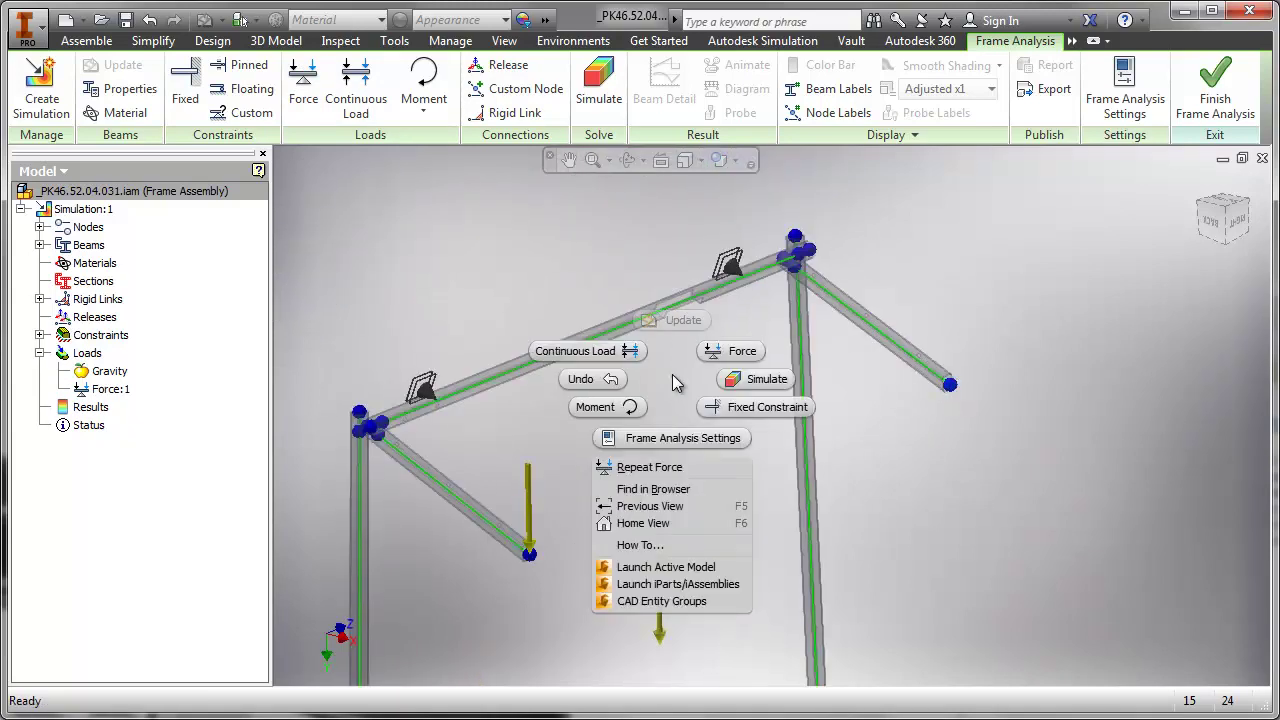
left_click(735, 351)
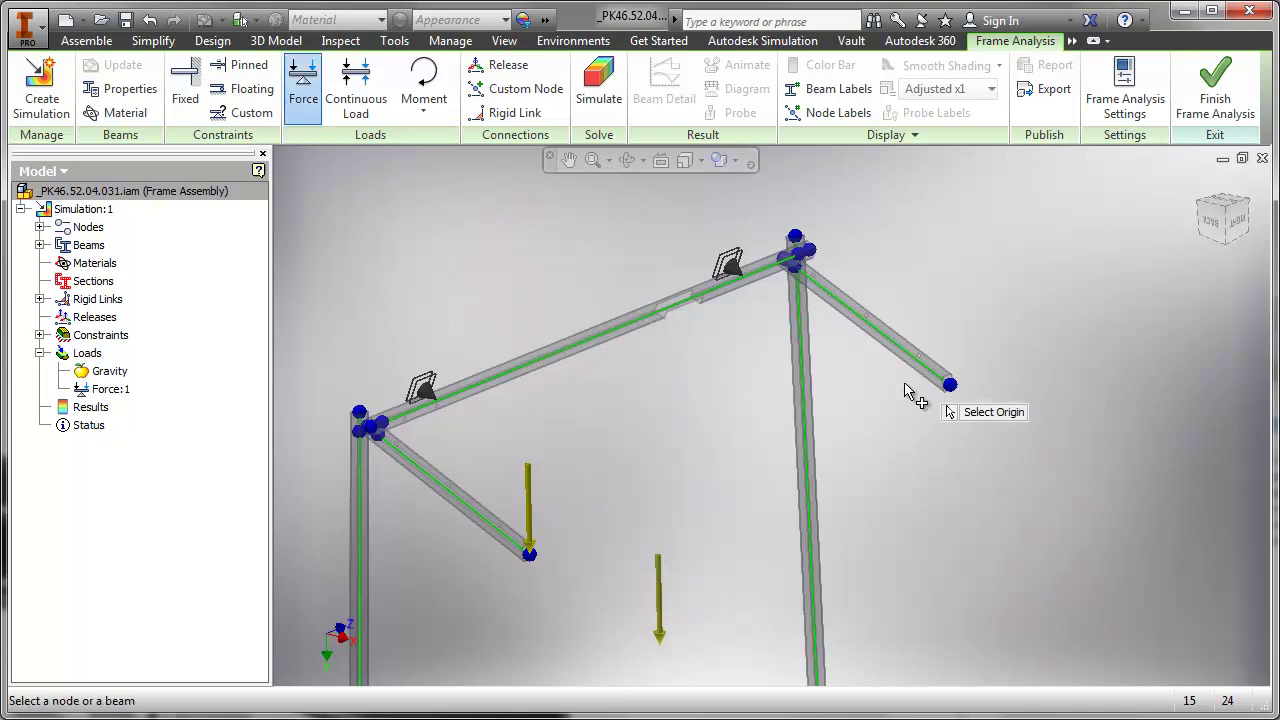
left_click(950, 388)
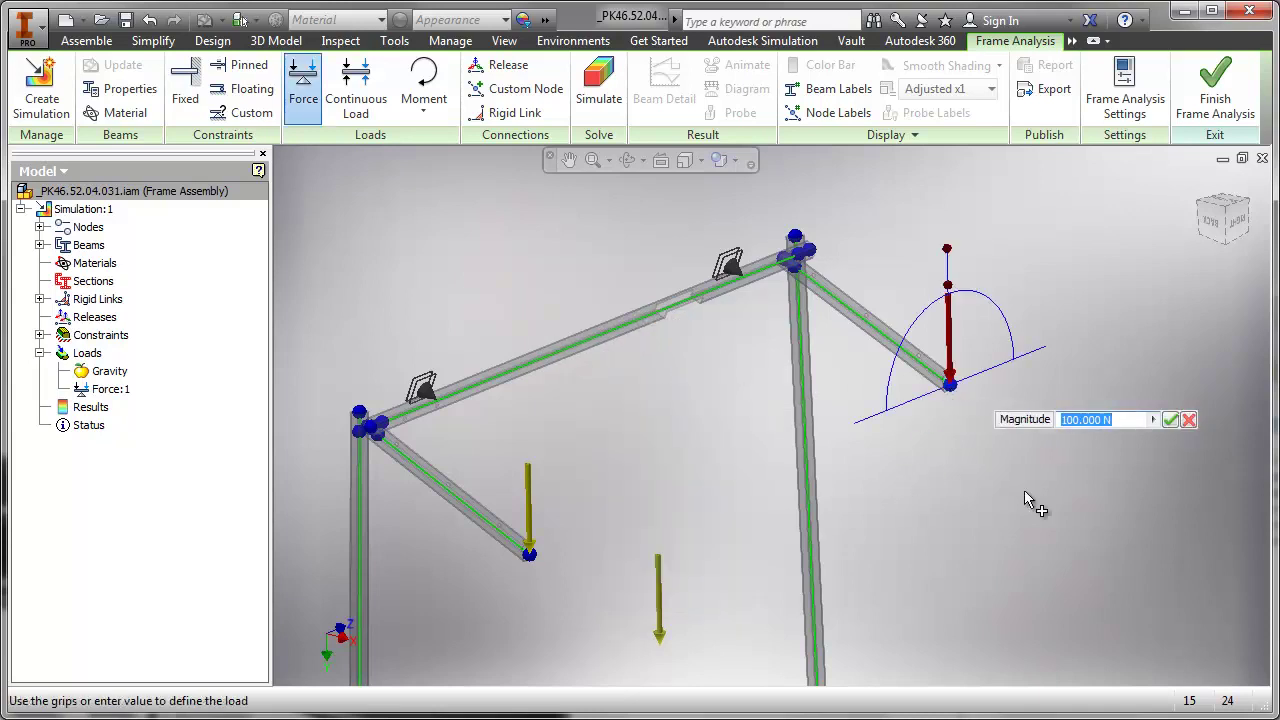
left_click(1171, 425)
Step: Add a downward continuous load with a magnitude of 0.5 along the upper crossbeam
middle_click_drag(713, 420, 834, 491)
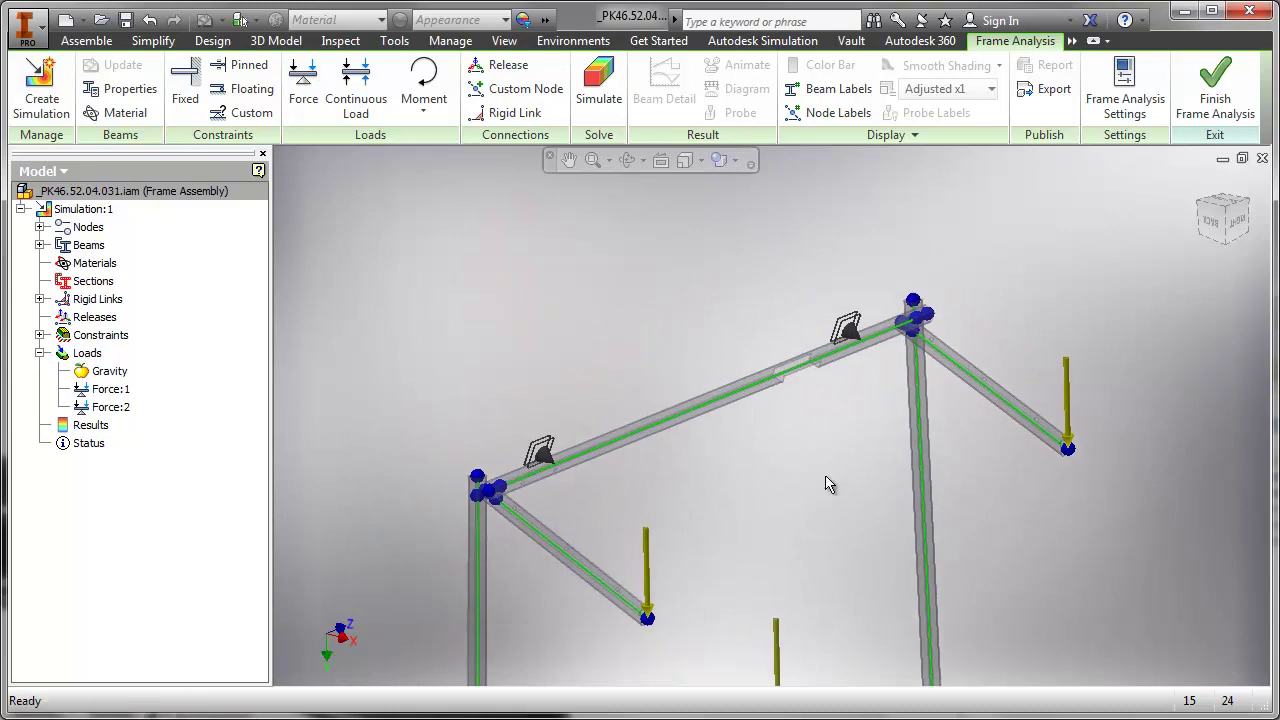
scroll(604, 360, "down", 3)
middle_click_drag(612, 366, 623, 320)
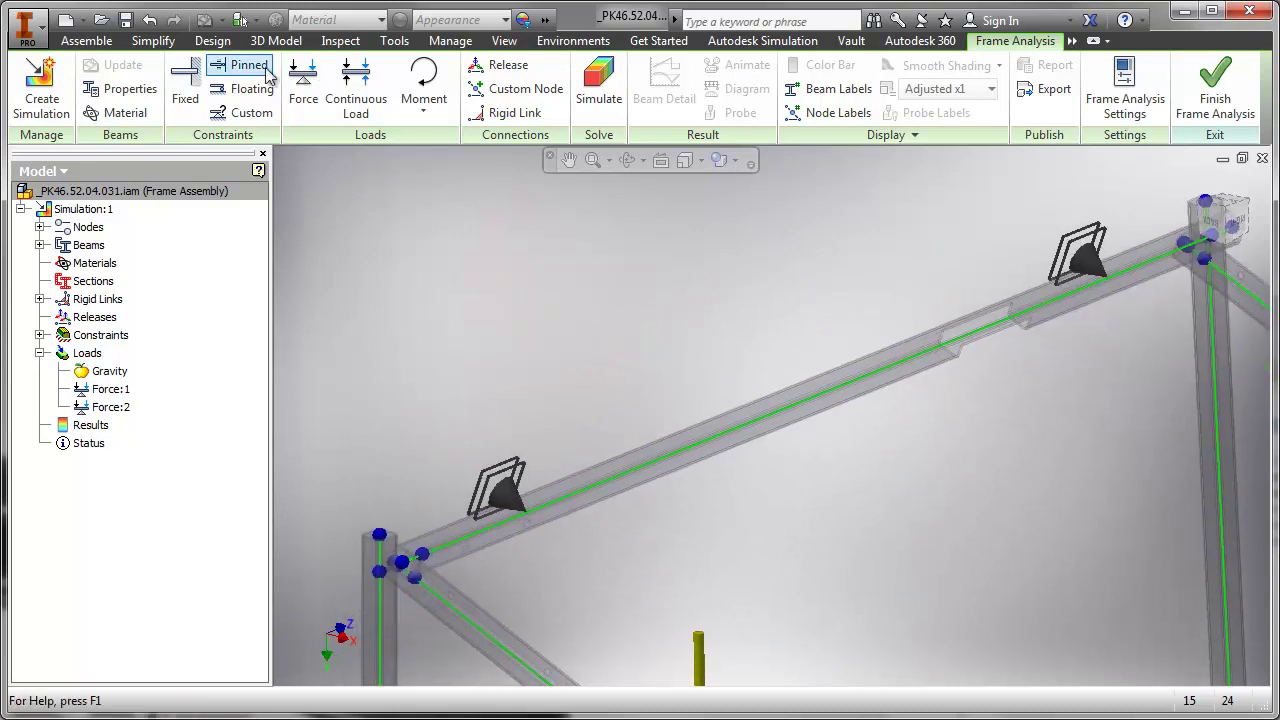
right_click(421, 271)
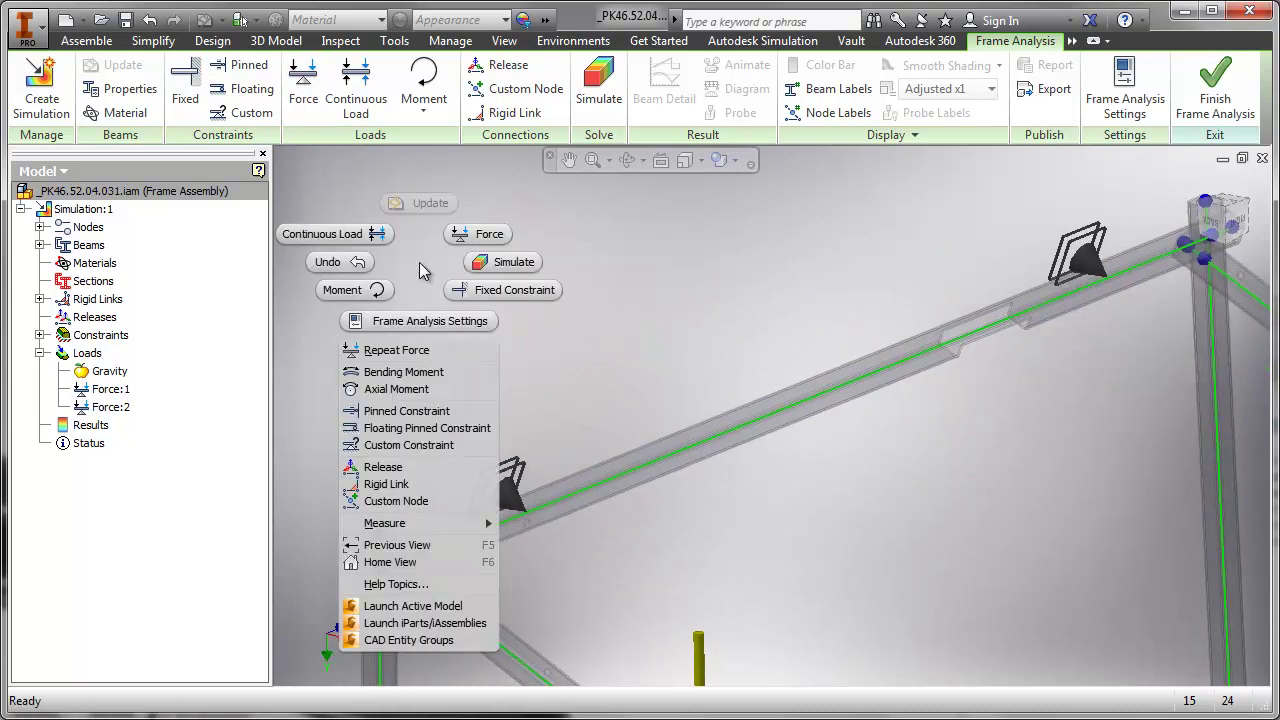
left_click(370, 235)
left_click(610, 480)
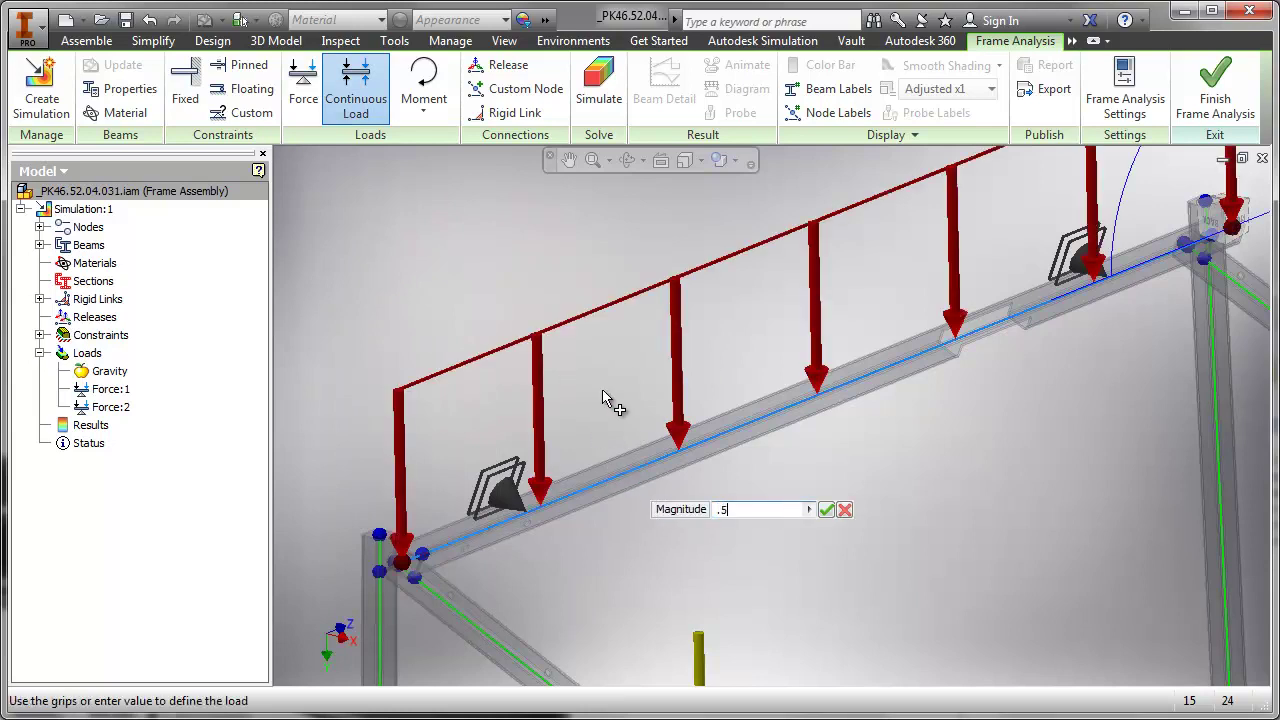
left_click(827, 511)
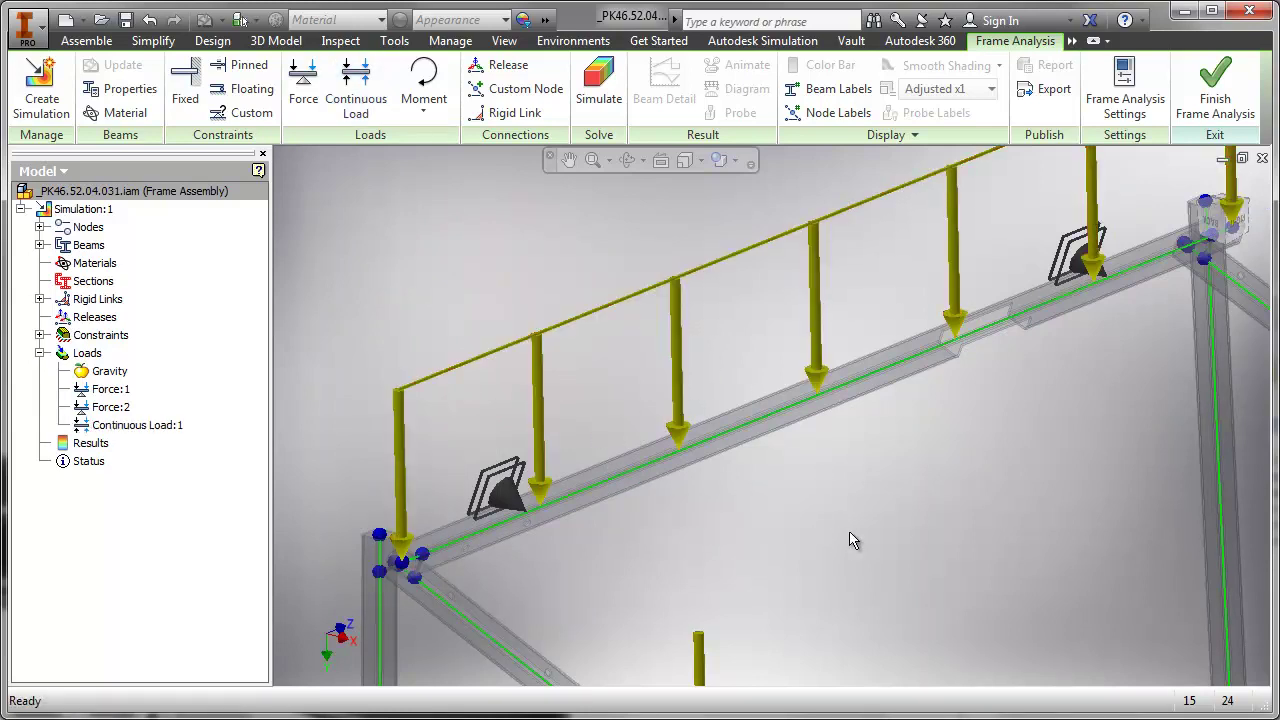
Step: Run the frame simulation with the whole structure in view
scroll(771, 540, "down", 5)
middle_click_drag(808, 531, 717, 440)
scroll(740, 465, "down", 4)
key("alt")
scroll(716, 440, "up", 3)
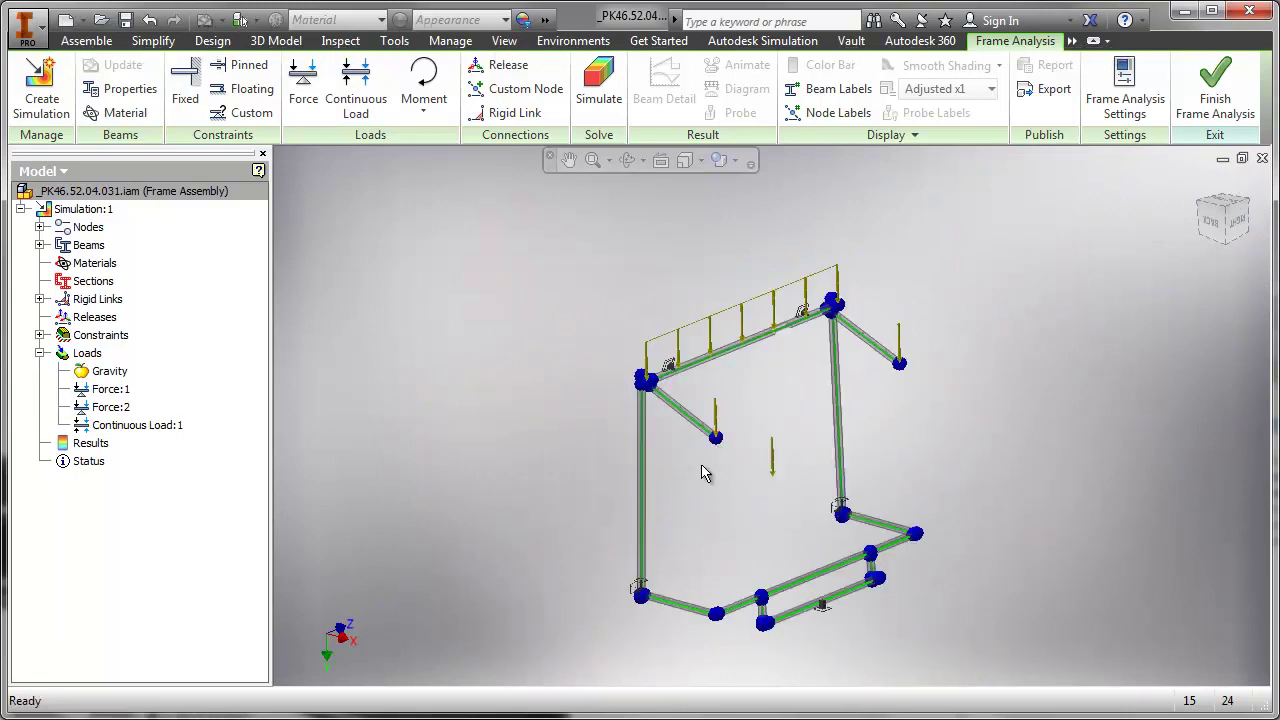
middle_click_drag(698, 482, 666, 463, "shift")
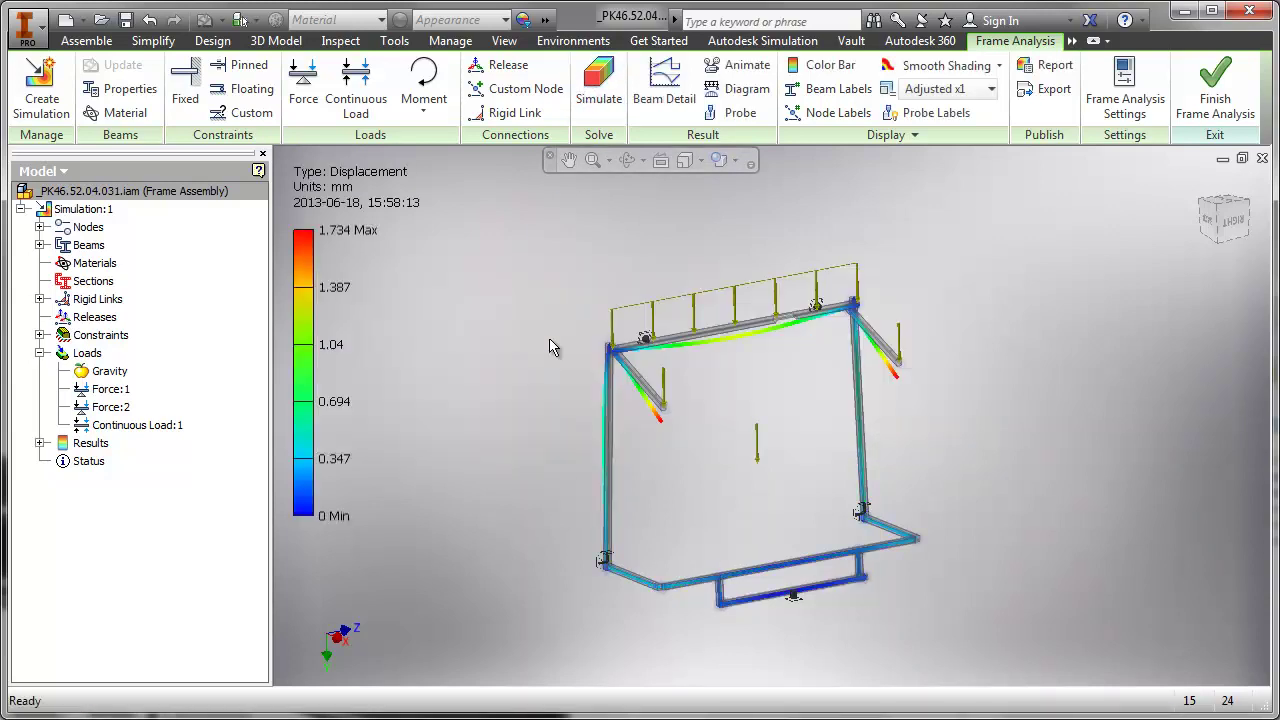
Step: Examine the displacement results on the upper crossbeam, the upper arms and the whole frame
mouse_move(704, 479)
middle_mouse_down("shift")
mouse_move(751, 471)
mouse_move(703, 483)
mouse_move(726, 466)
mouse_move(728, 477)
middle_mouse_up("shift")
scroll(727, 413, "up", 3)
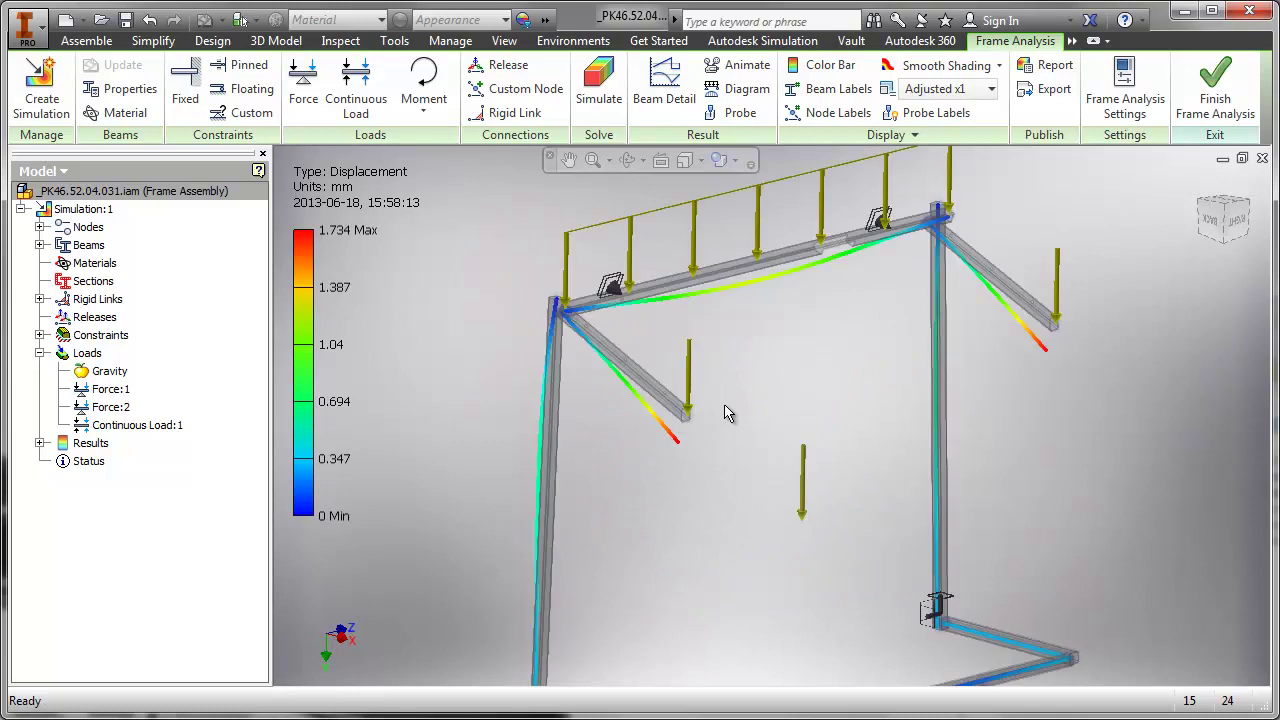
scroll(766, 471, "up", 2)
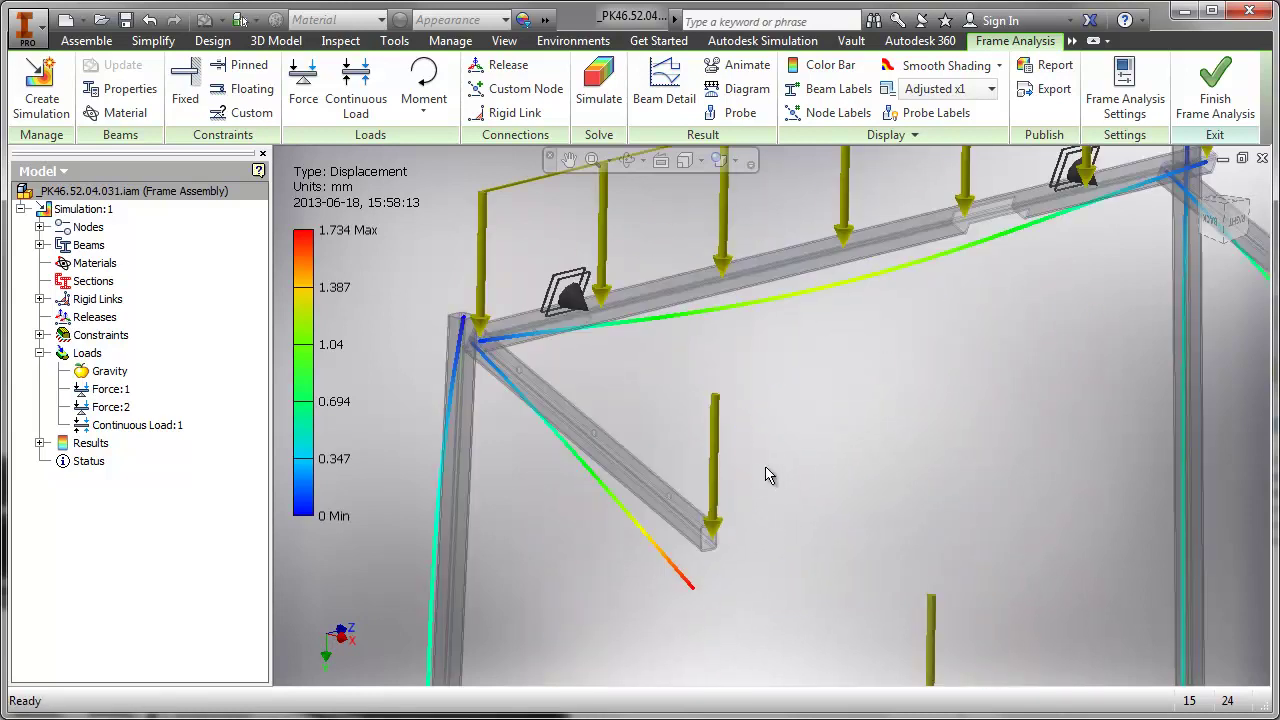
scroll(766, 467, "down", 5)
middle_click_drag(766, 467, 743, 372)
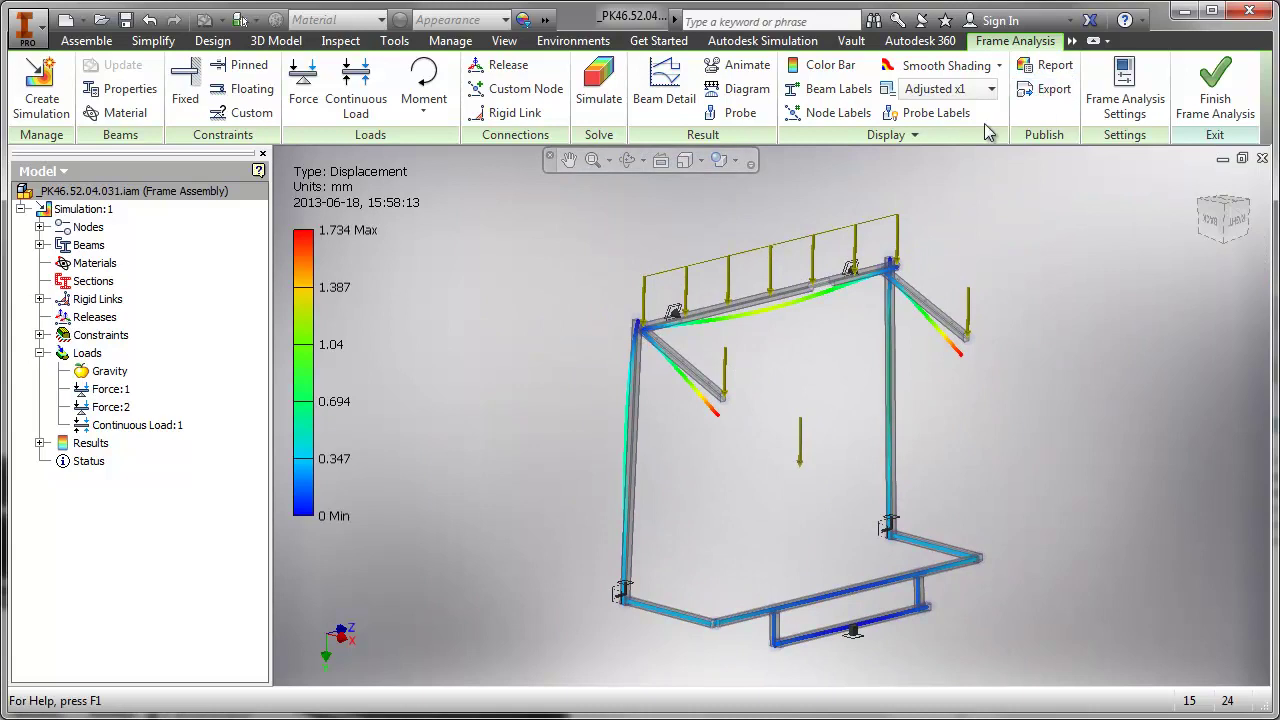
Step: Play the displacement animation at normal speed with the original frame shown, and close the animation
left_click(737, 65)
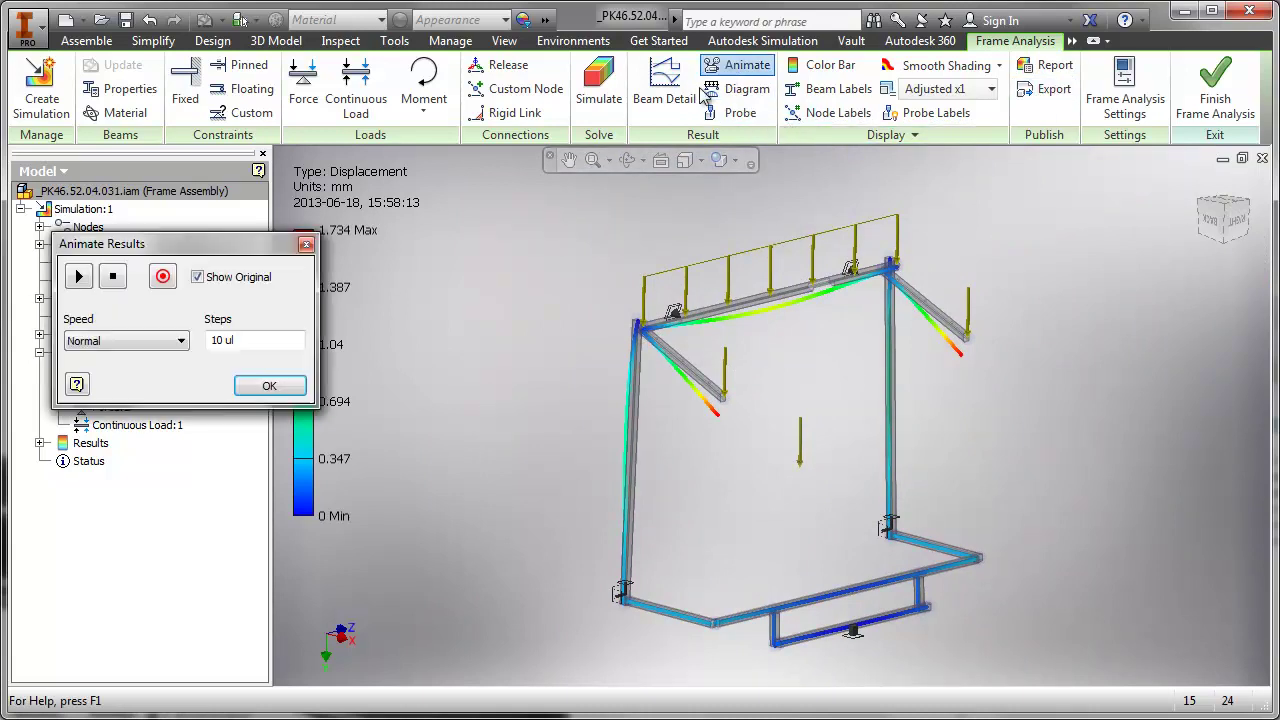
left_click(80, 278)
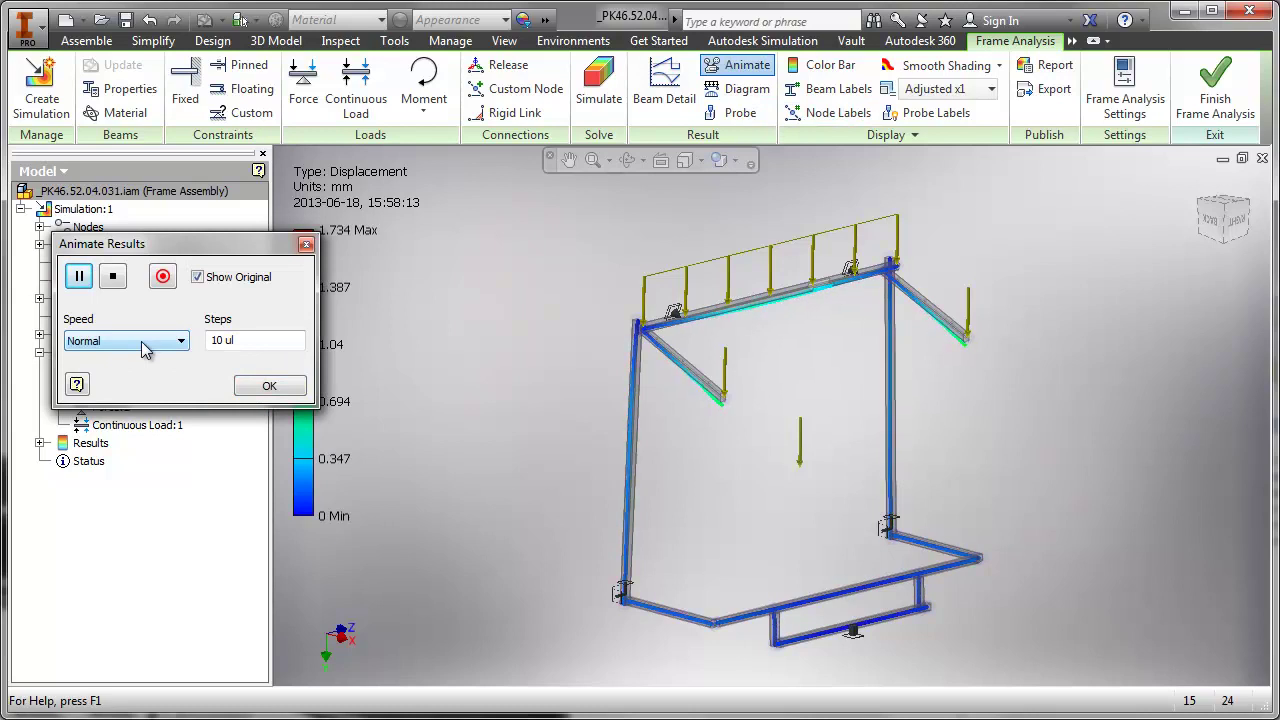
left_click(269, 386)
key("F2")
left_click_drag(596, 334, 552, 337)
Step: Show the beam details of the upper arm that carries the first 100 N force
left_click(747, 88)
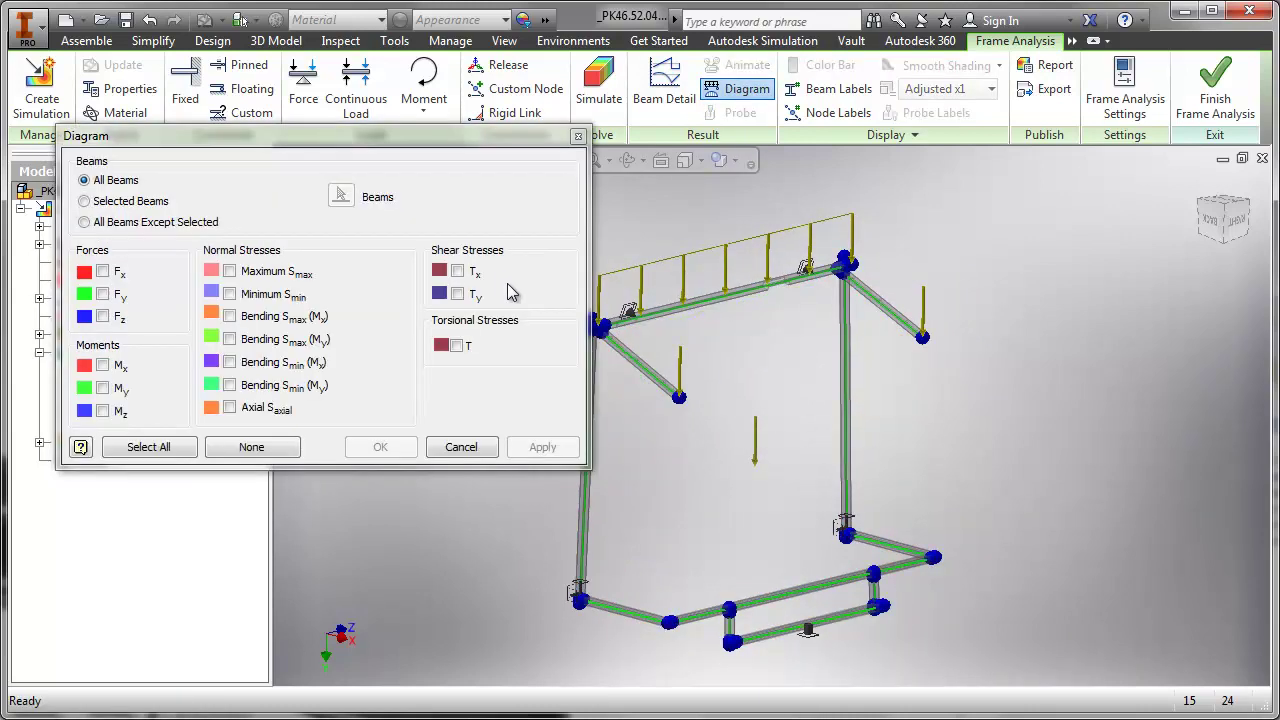
left_click(452, 444)
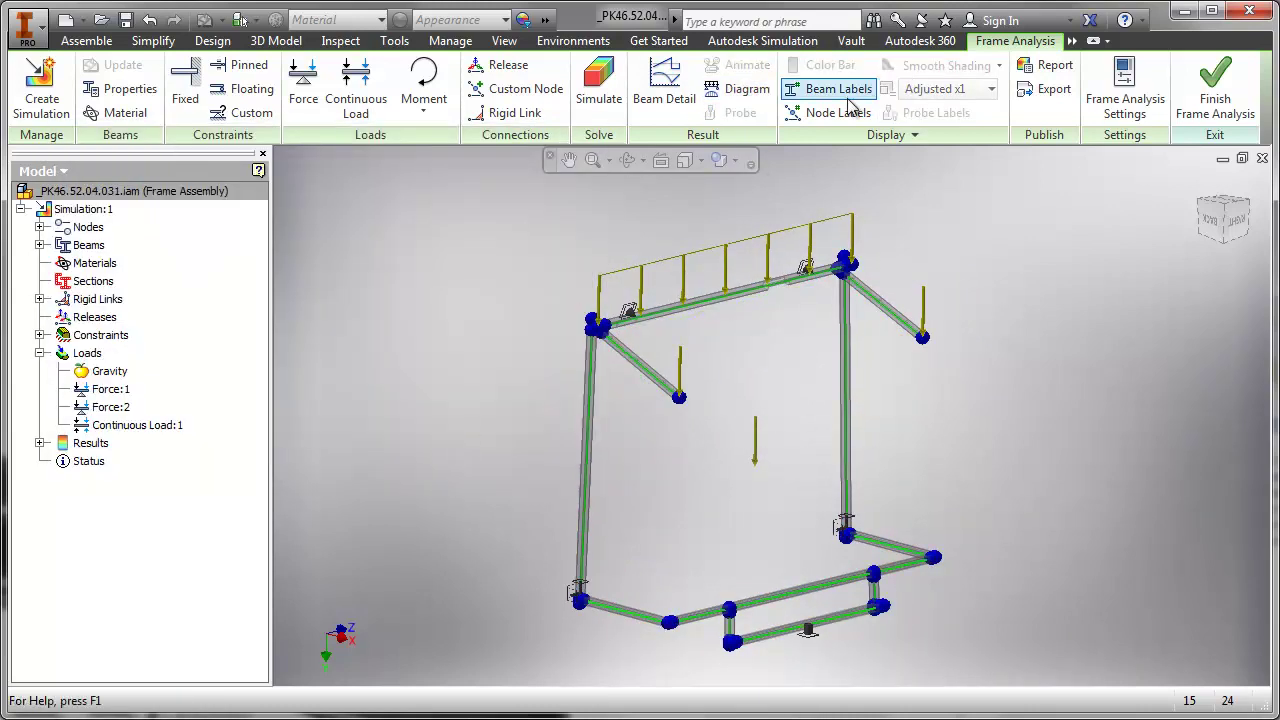
left_click(664, 90)
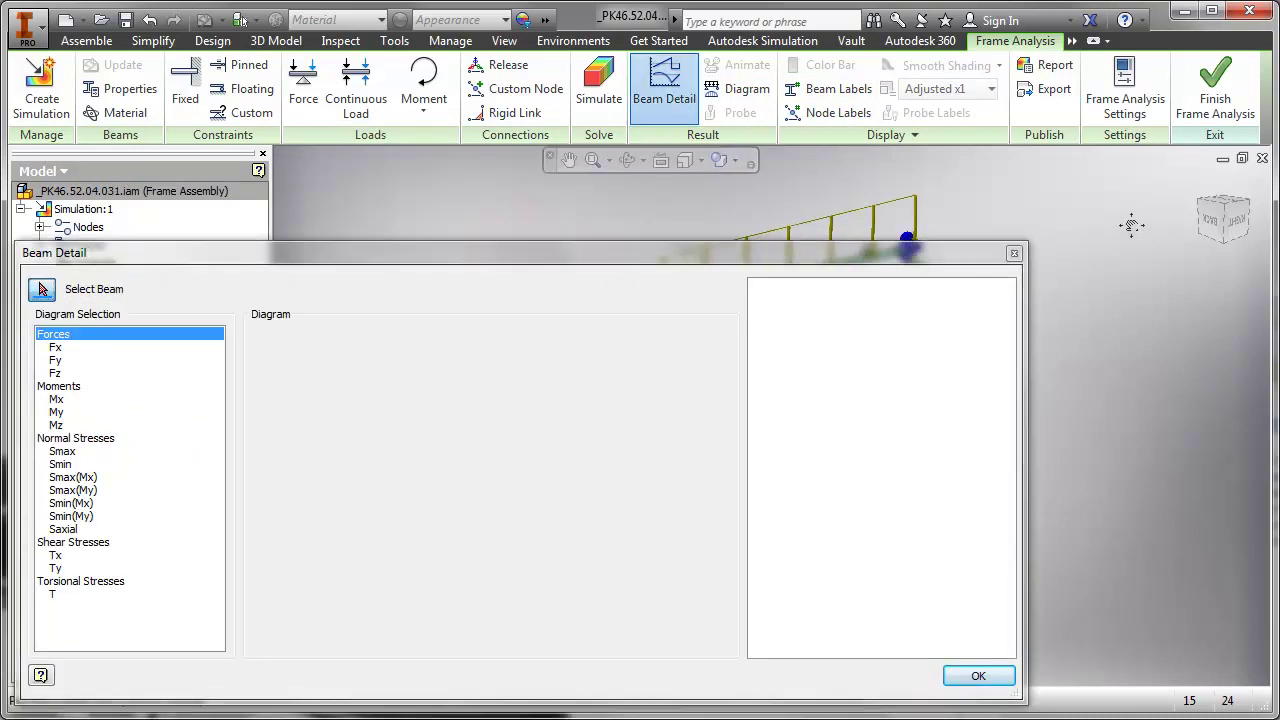
left_click_drag(1021, 394, 779, 401)
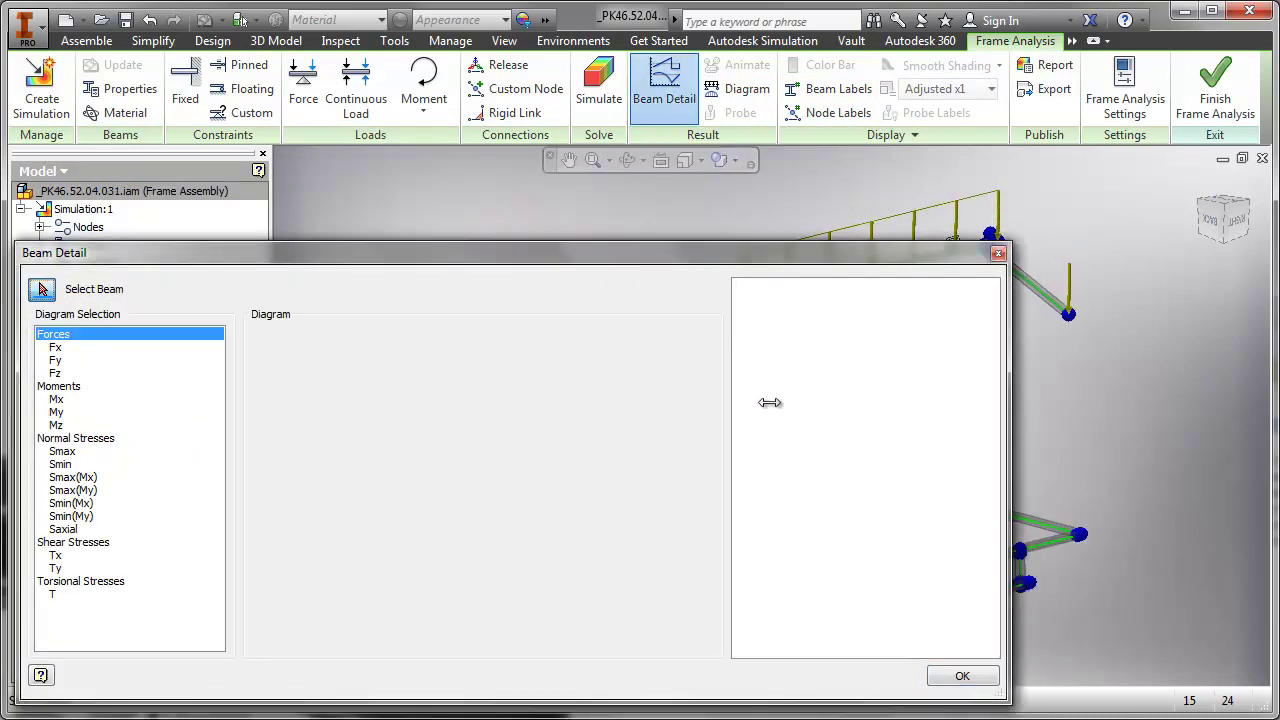
middle_click_drag(1030, 420, 1268, 417)
middle_click_drag(1147, 410, 1146, 462)
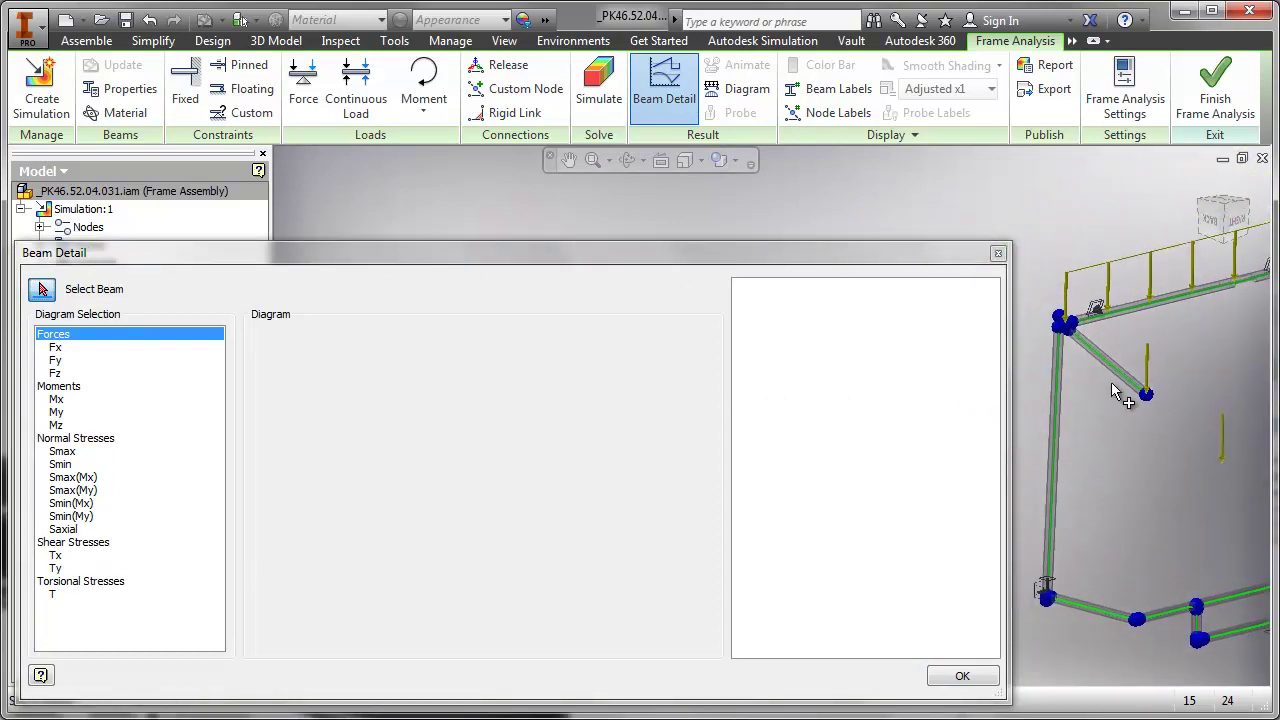
left_click(1114, 371)
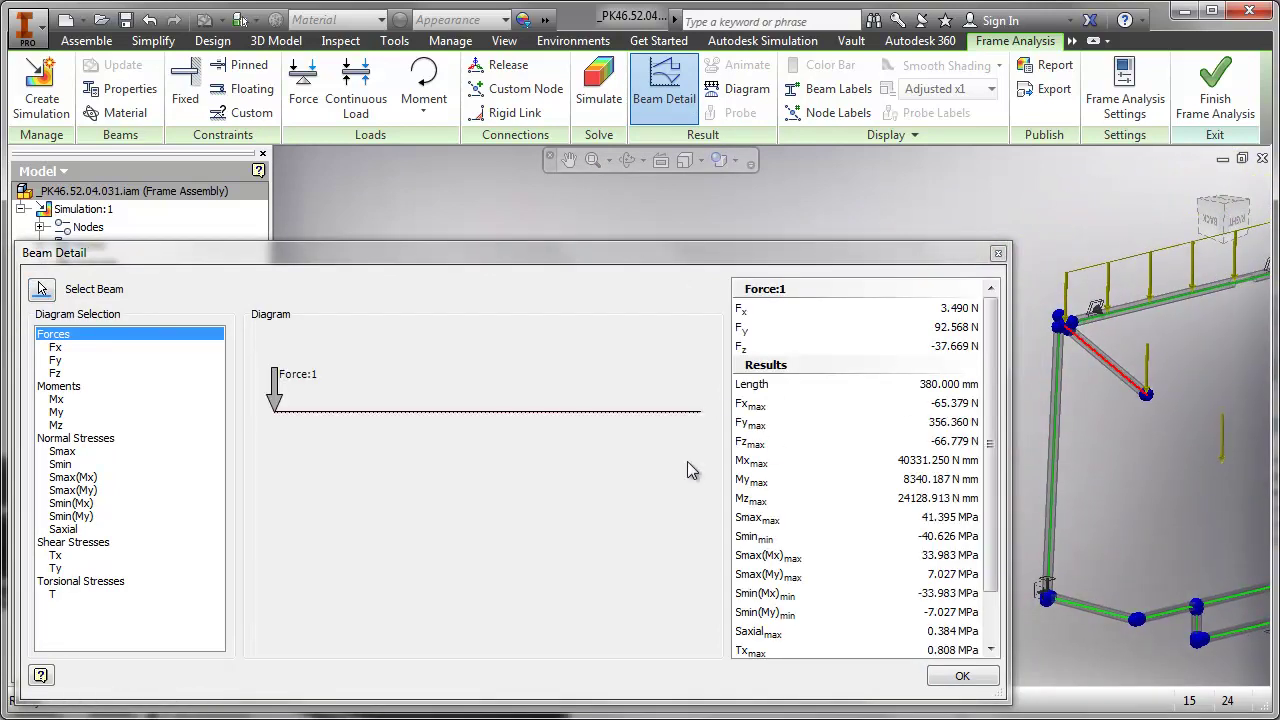
Step: Review the upper arm's Fy, Fz and Fx force diagrams and its My and Mx moment diagrams
left_click(64, 361)
left_click(57, 373)
left_click(55, 347)
left_click(58, 387)
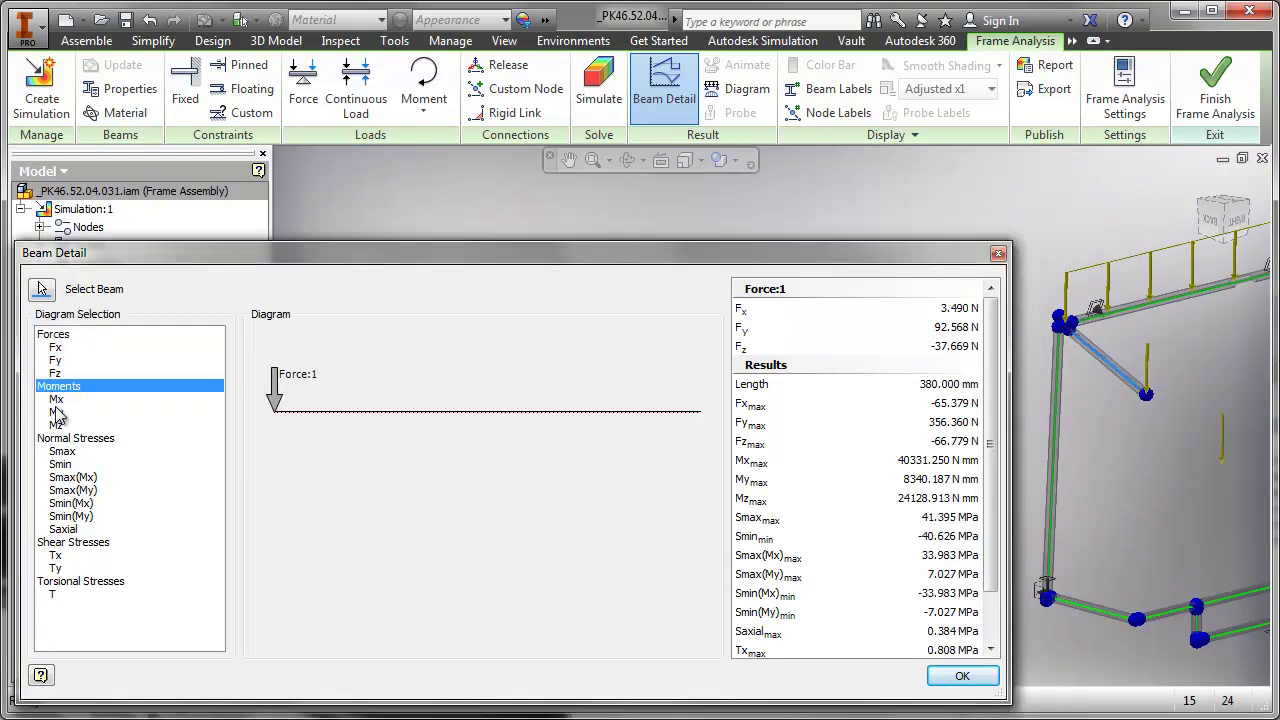
left_click(57, 413)
left_click(57, 399)
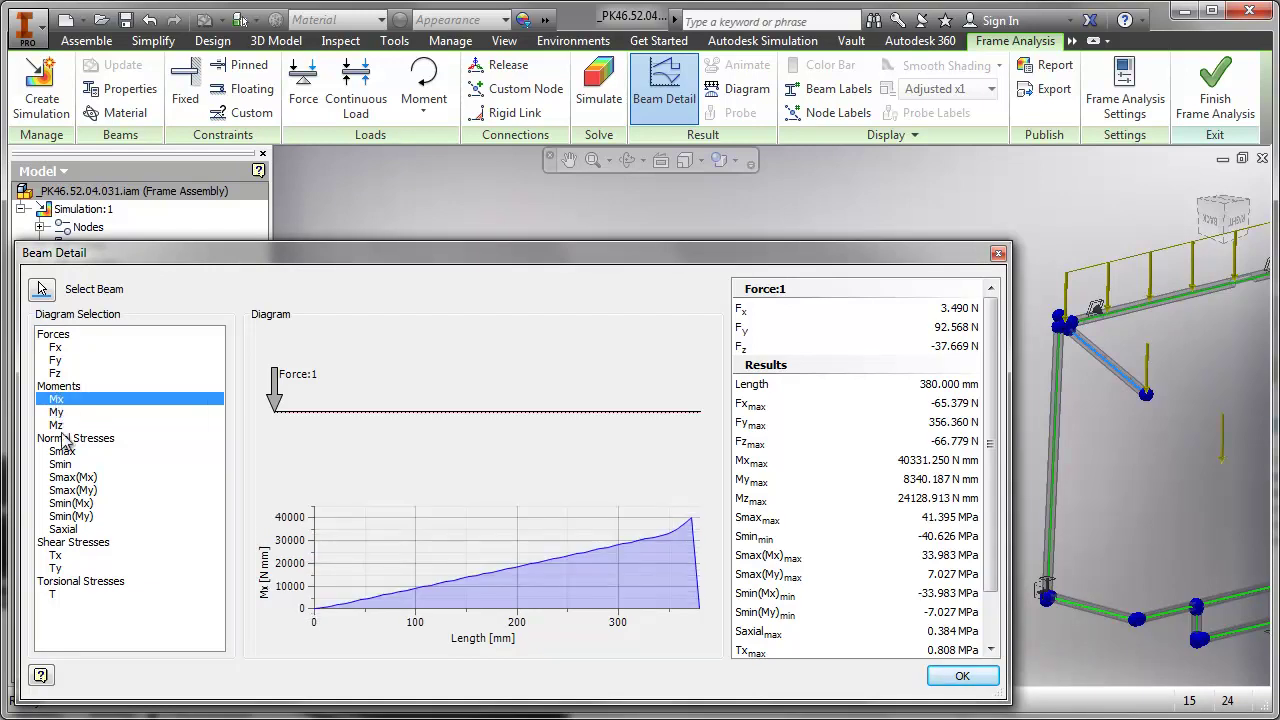
Step: Review the upper arm's stress diagrams for Smax, Smin, Smax(My), Saxial, Tx, Ty and torsional T
left_click(62, 451)
left_click(72, 464)
left_click(73, 490)
left_click(70, 529)
left_click(70, 556)
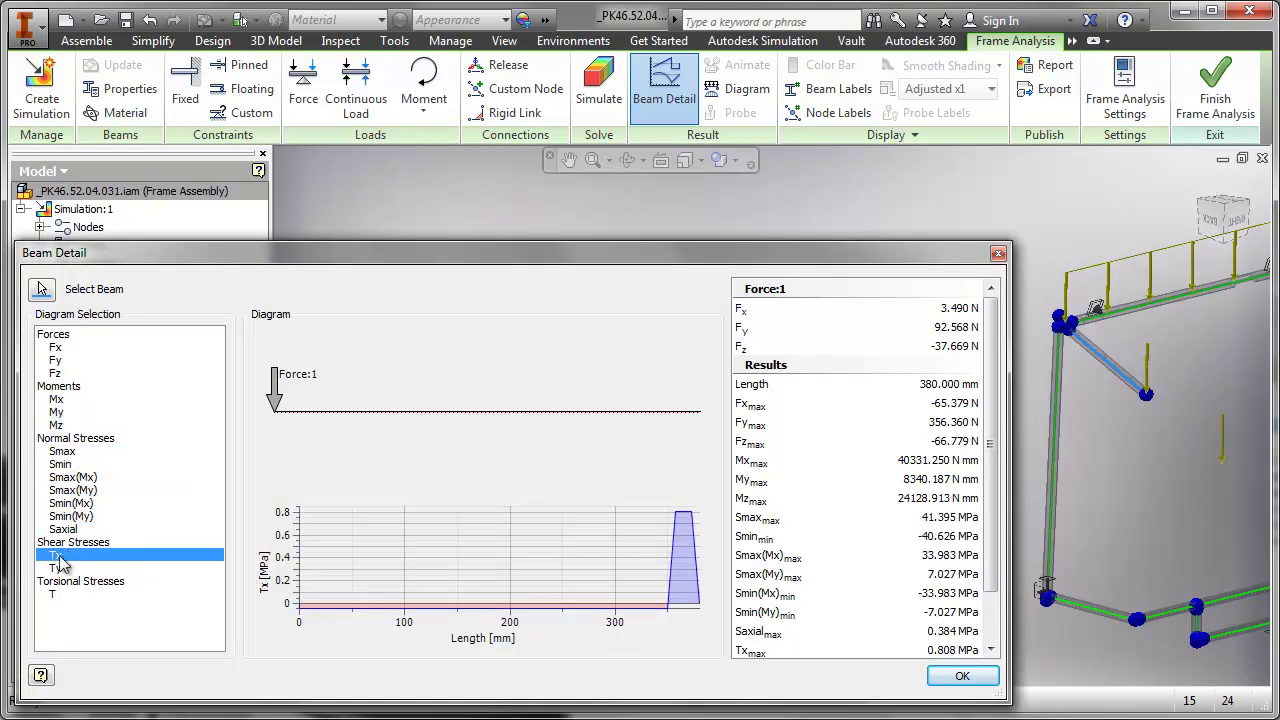
left_click(57, 568)
left_click(52, 594)
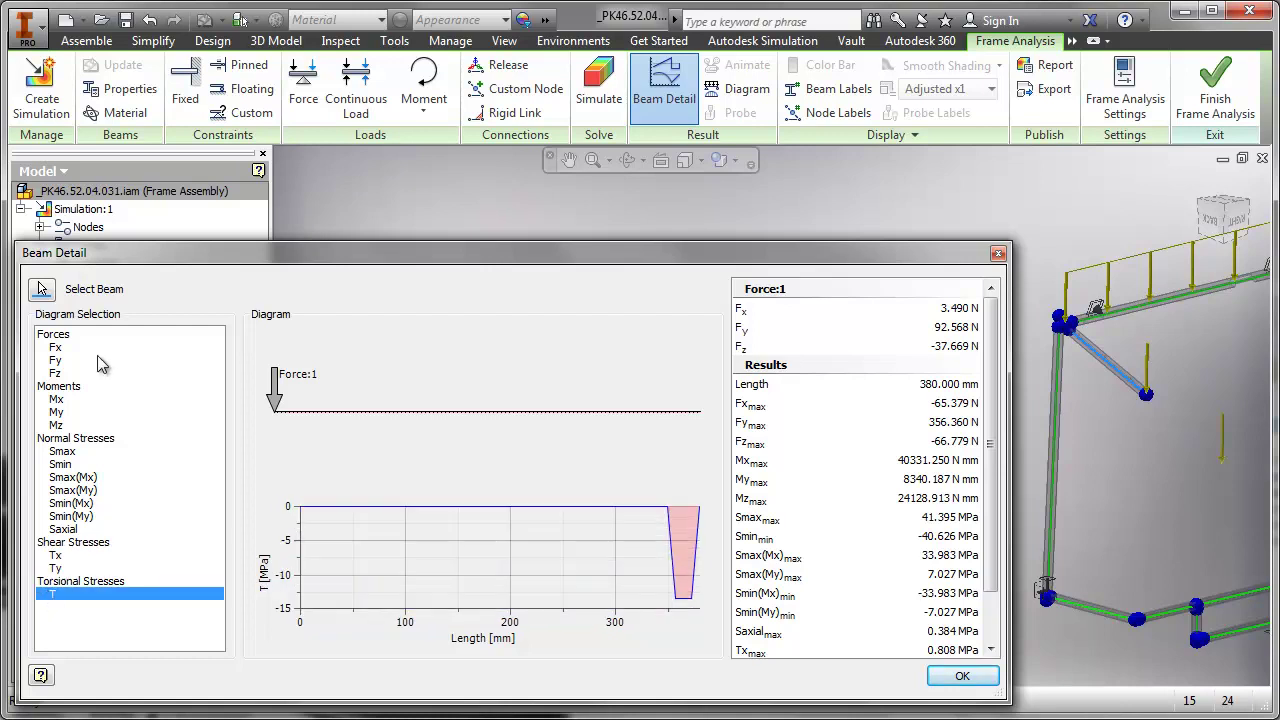
Step: Revisit the upper arm's Fx, Fz, Mx, My and Smin diagrams, ending on Smax
left_click(57, 350)
left_click(60, 374)
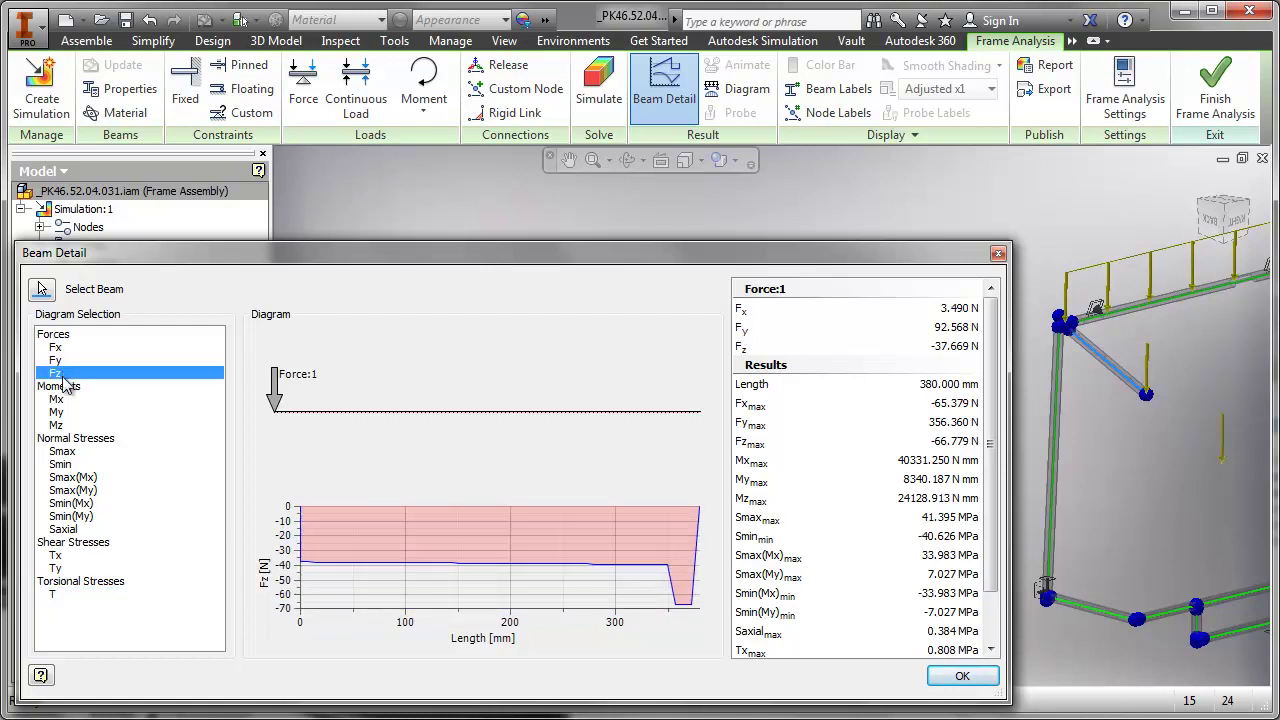
left_click(63, 400)
left_click(60, 412)
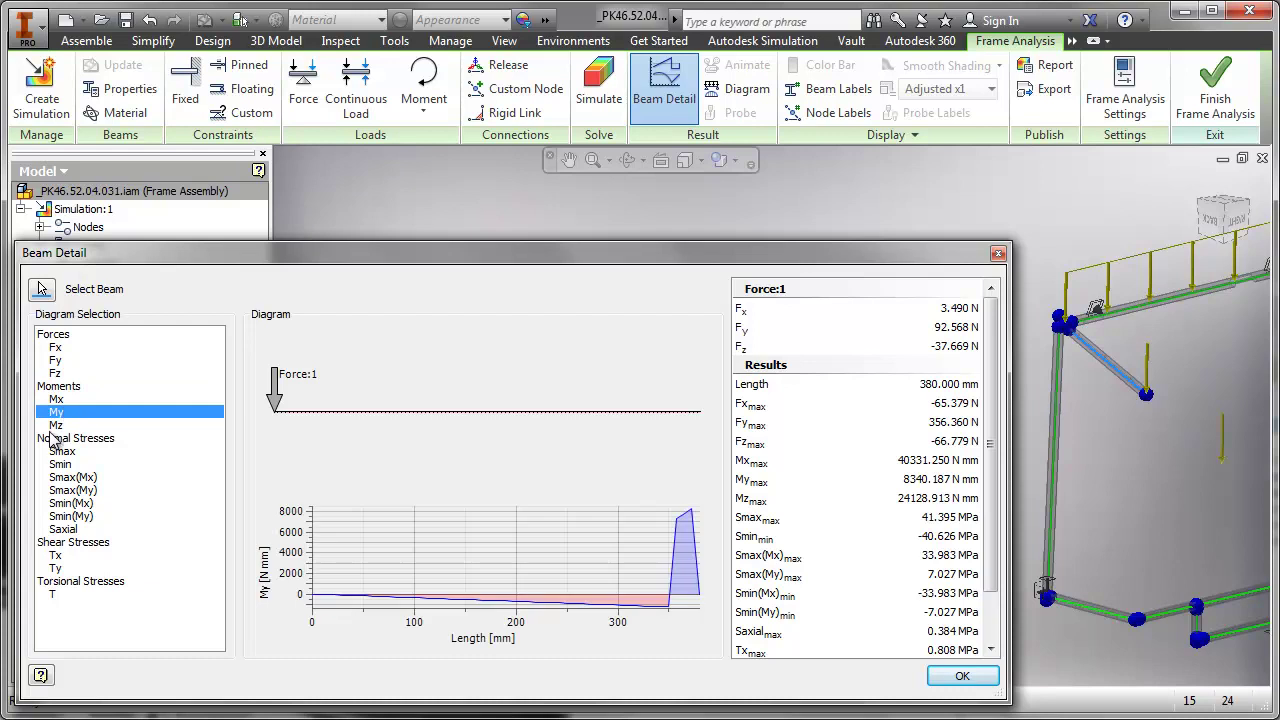
left_click(55, 451)
left_click(66, 464)
left_click(70, 453)
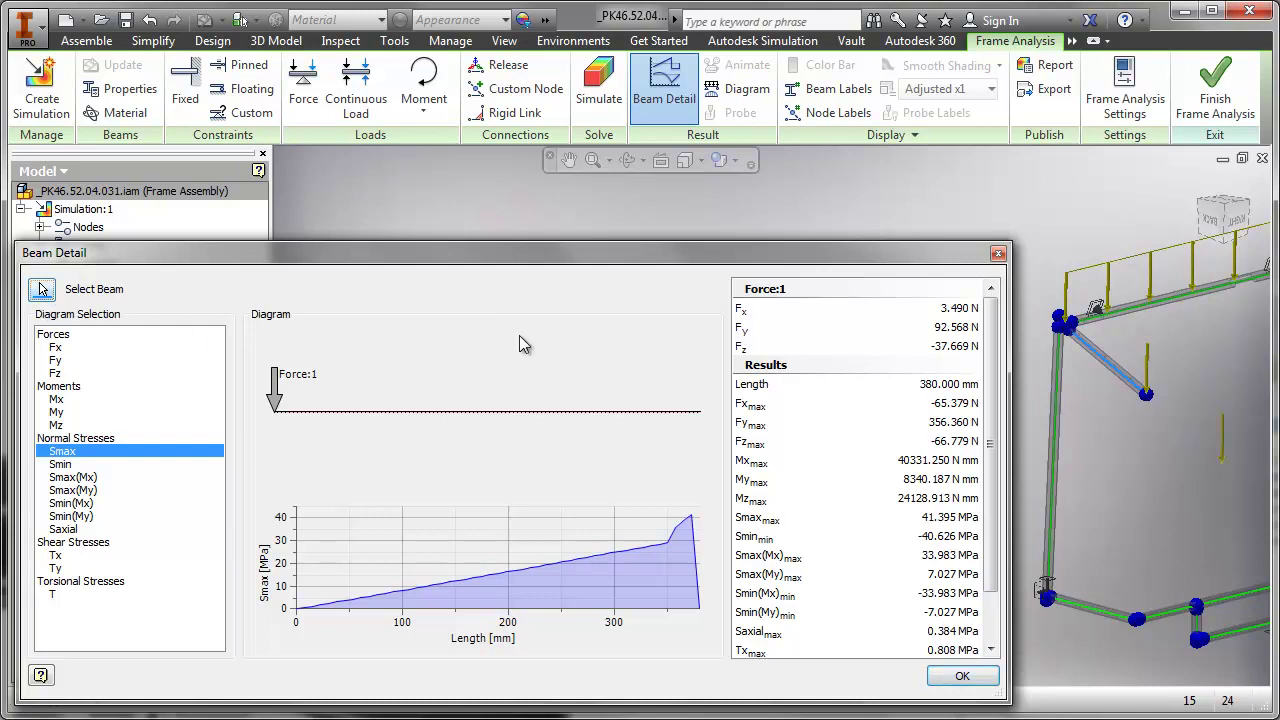
Step: Review the upper crossbeam's Smax, Smax(Mx), Smax(My), Smin(My), My and Fz diagrams, and close the beam details
left_click(1120, 310)
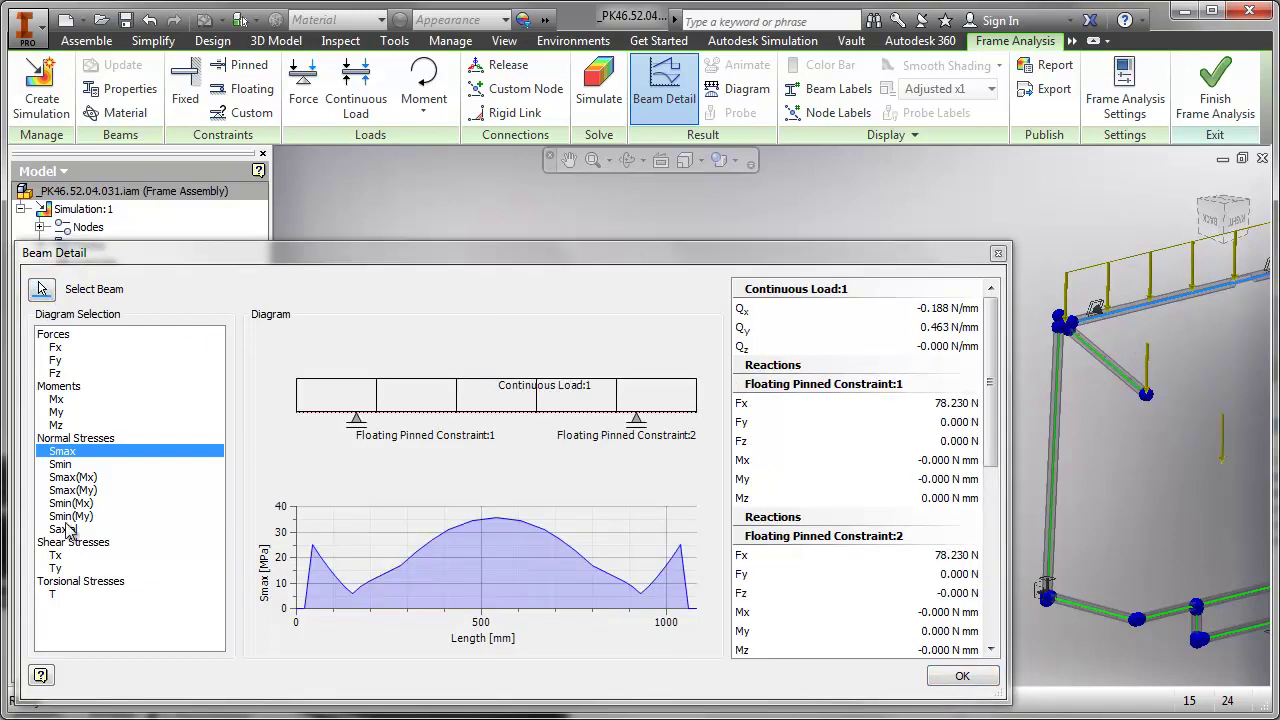
left_click(57, 477)
left_click(60, 490)
left_click(60, 516)
left_click(56, 412)
left_click(55, 372)
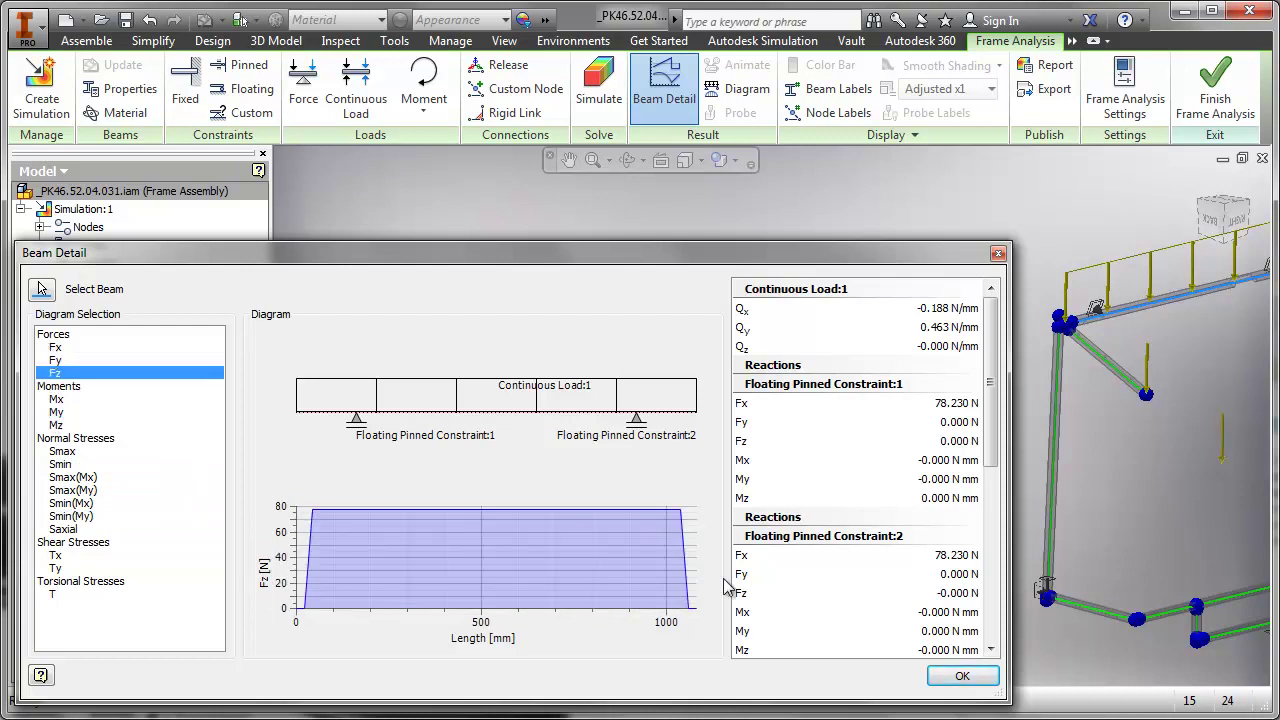
left_click(956, 678)
Step: Display the Fx force diagram on selected beams only: the upper crossbeam, an upper arm and the adjoining upright
middle_click_drag(901, 475, 499, 478)
left_click(740, 88)
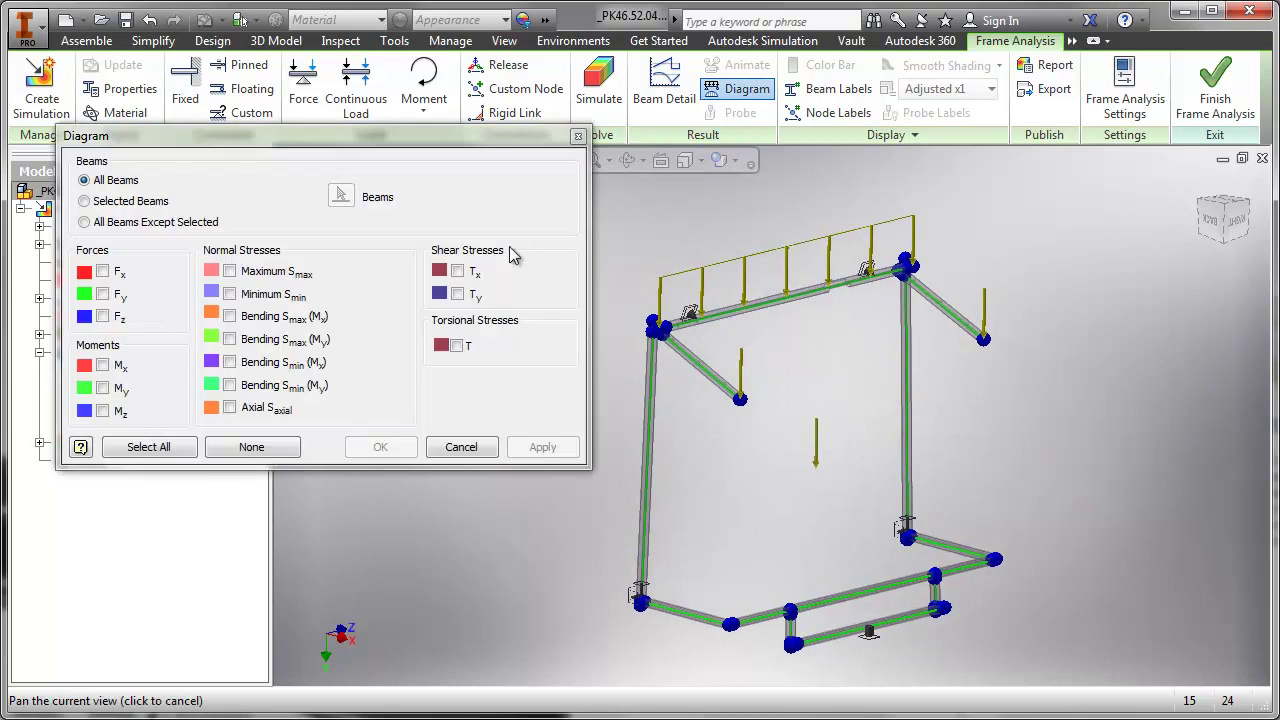
left_click(130, 201)
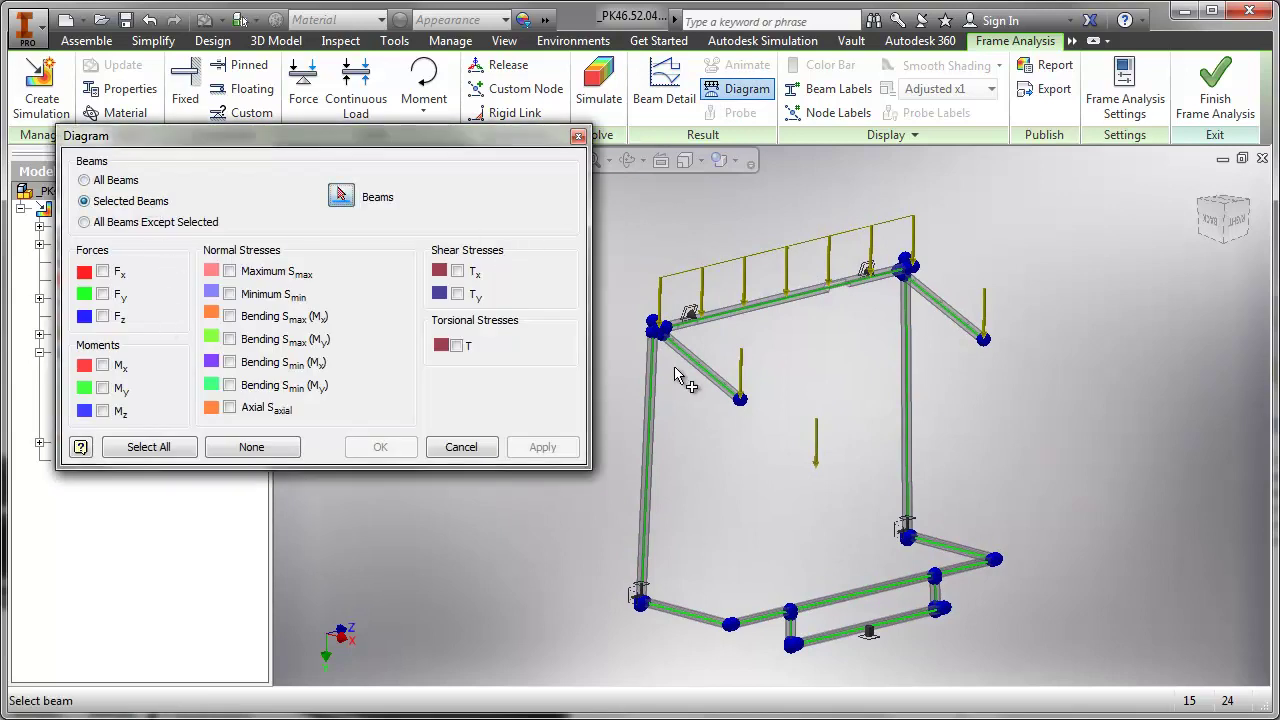
left_click(768, 316)
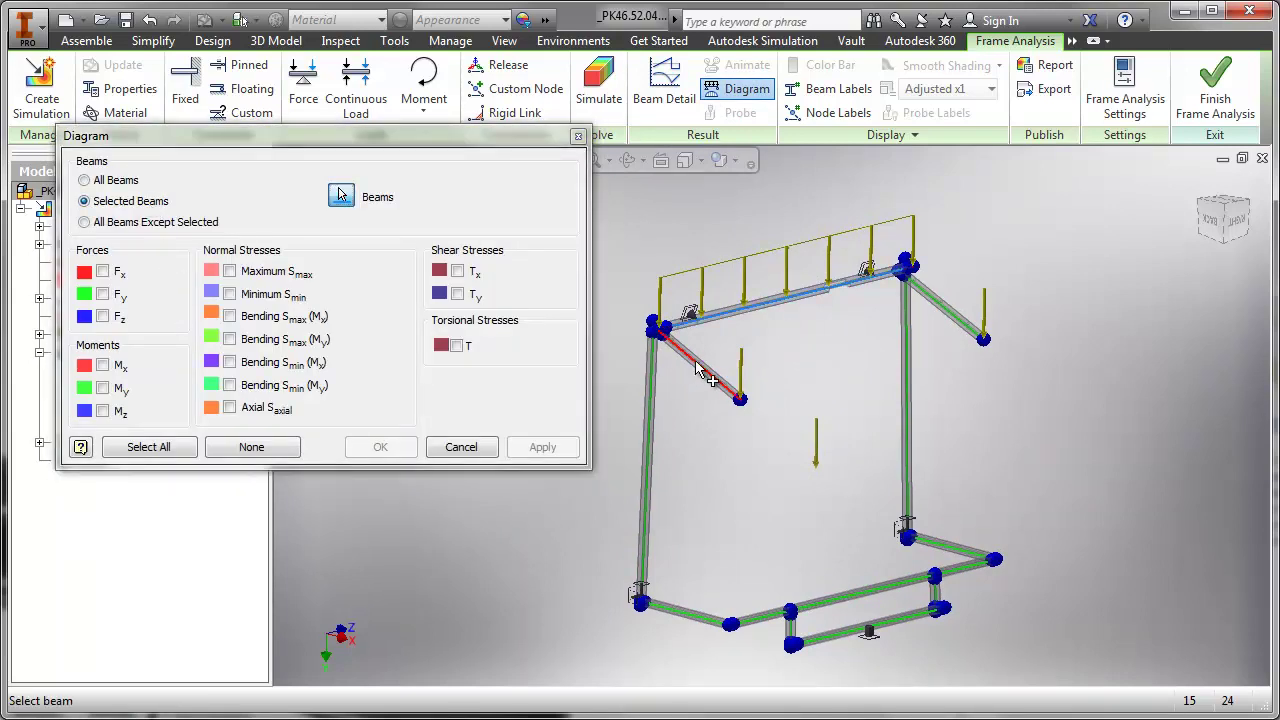
left_click(651, 388)
scroll(800, 391, "up", 3)
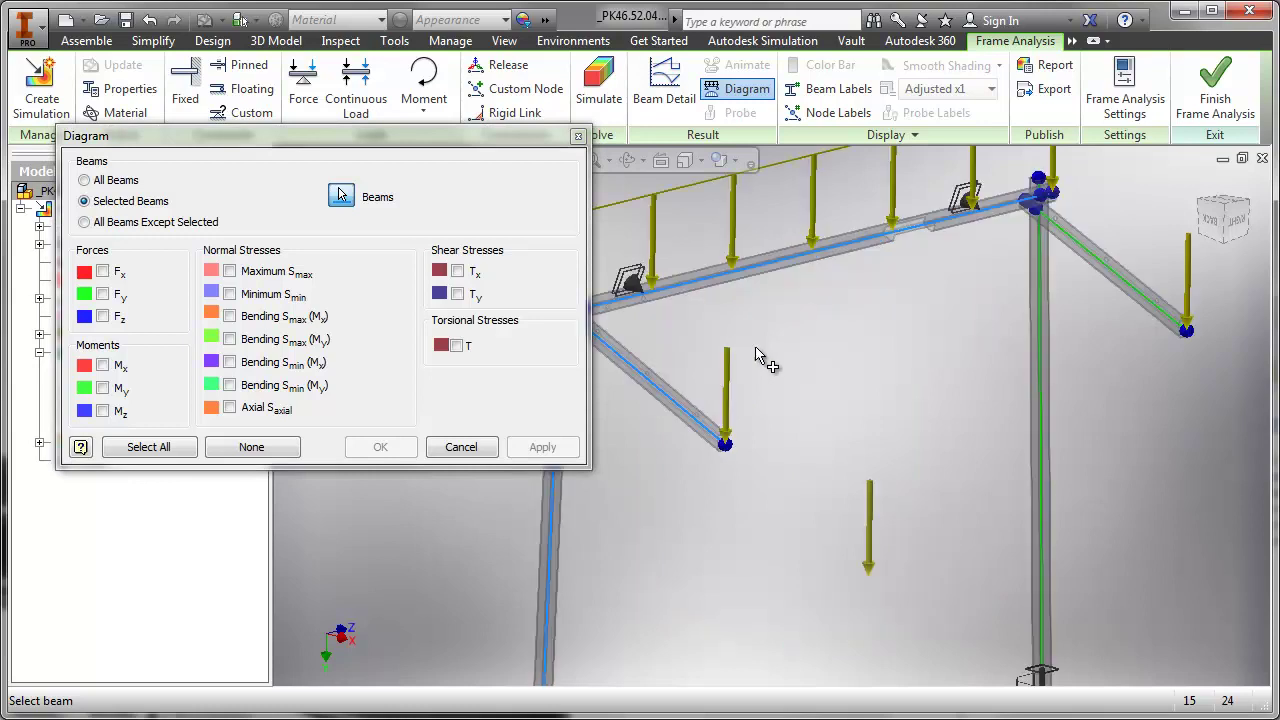
left_click(104, 273)
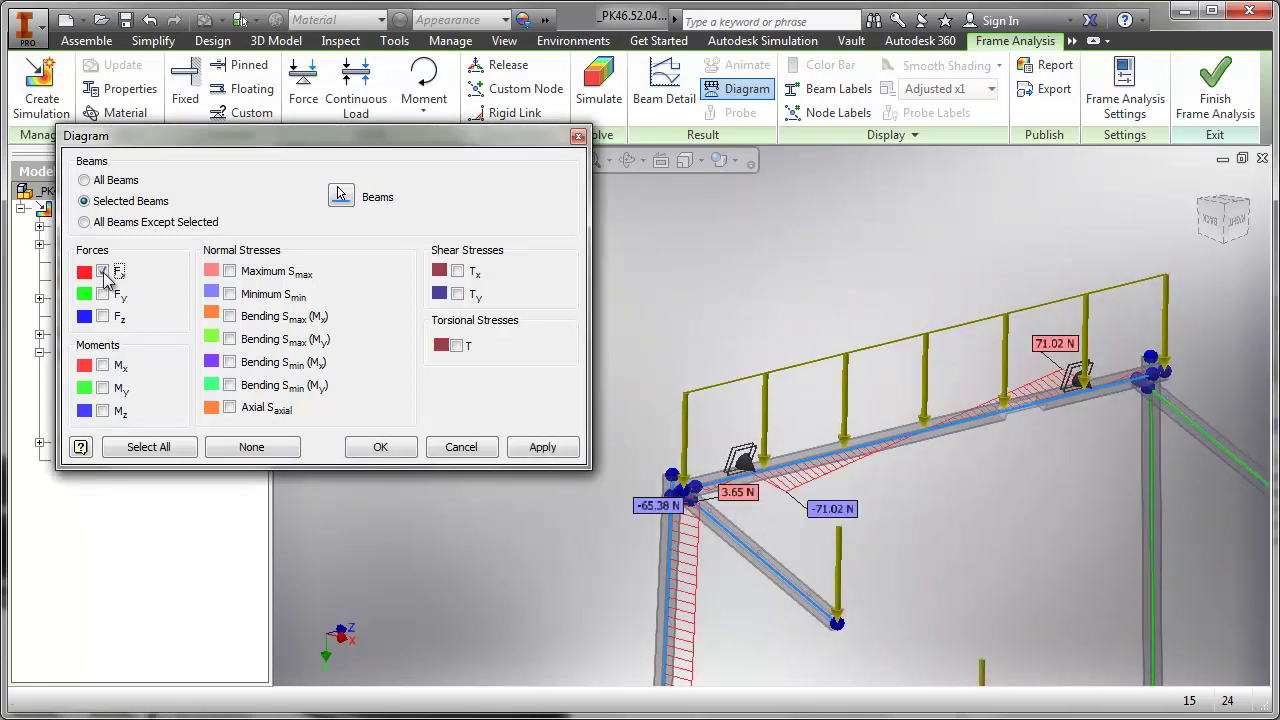
Step: Compare the Fy force diagram on the selected beams, and switch back to showing only Fx
left_click(104, 296)
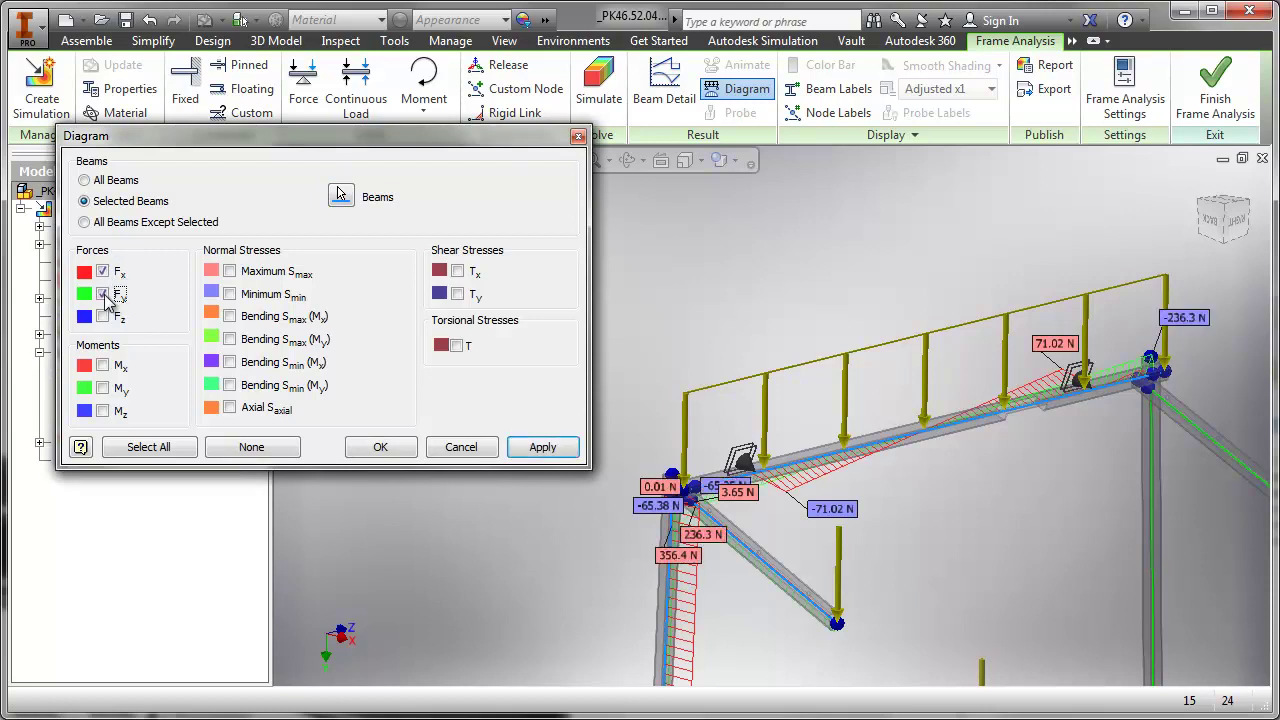
left_click(104, 273)
middle_click_drag(877, 509, 951, 357)
left_click(104, 295)
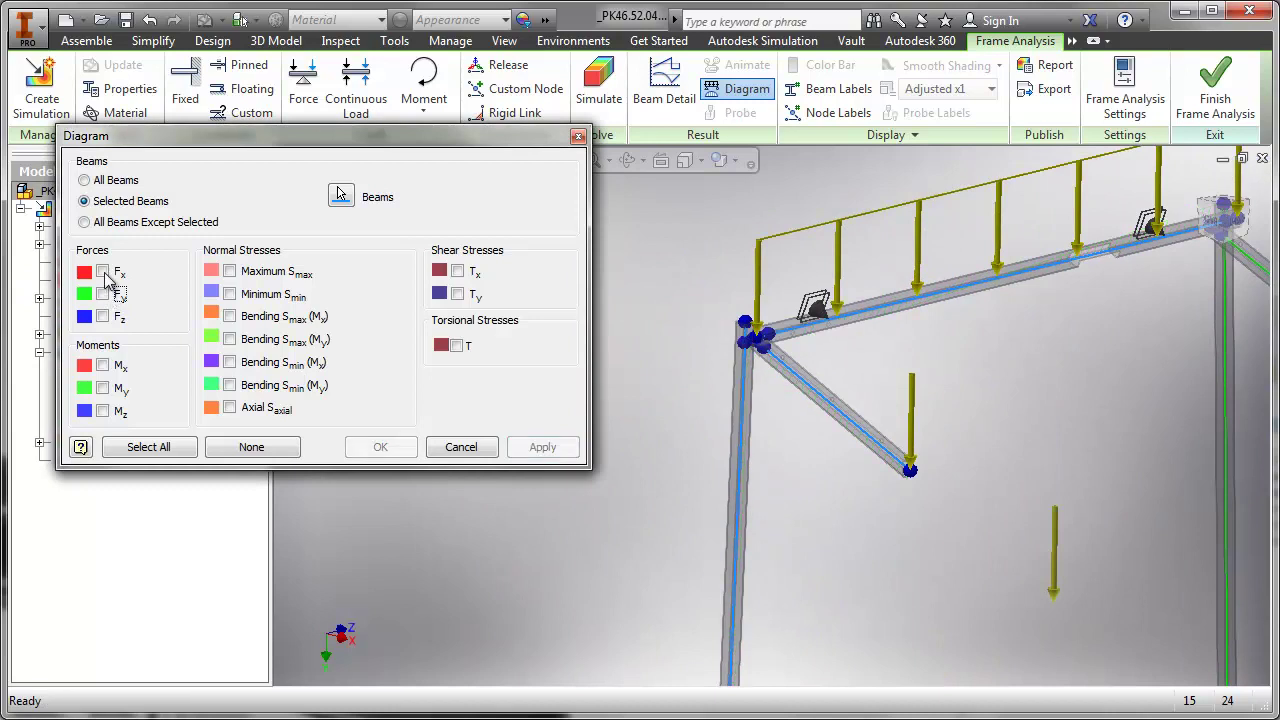
left_click(103, 272)
mouse_move(844, 485)
middle_mouse_down("shift")
mouse_move(906, 459)
mouse_move(860, 486)
middle_mouse_up("shift")
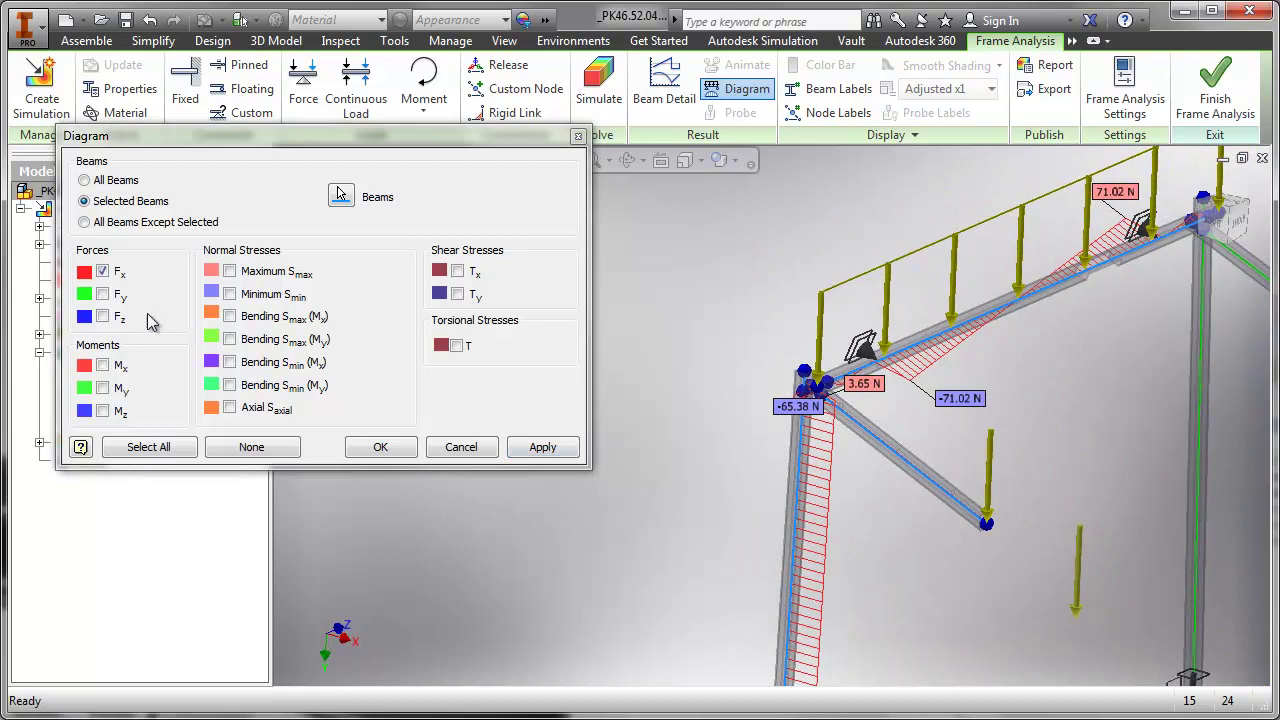
Step: Add the maximum normal stress Smax diagram to the selected beams and inspect it along the upright and crossbeam
left_click(230, 272)
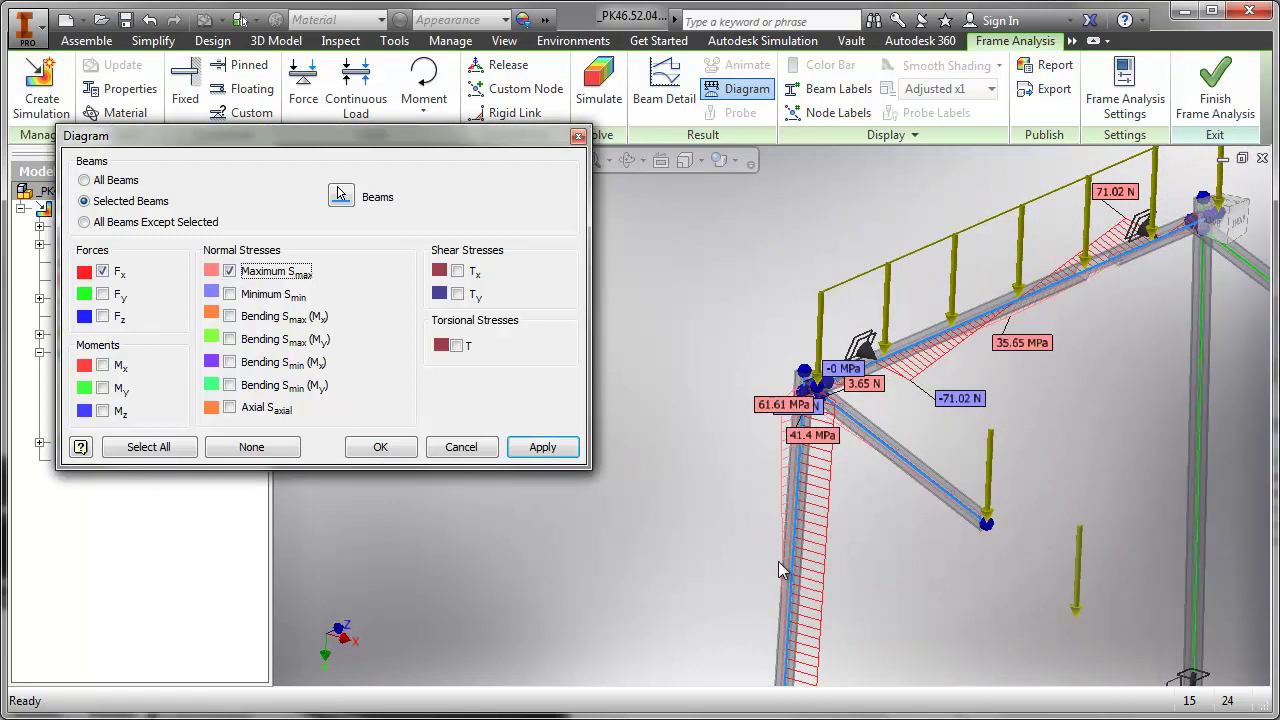
middle_click_drag(772, 566, 783, 531, "shift")
scroll(863, 537, "up", 3)
middle_click_drag(863, 537, 832, 462)
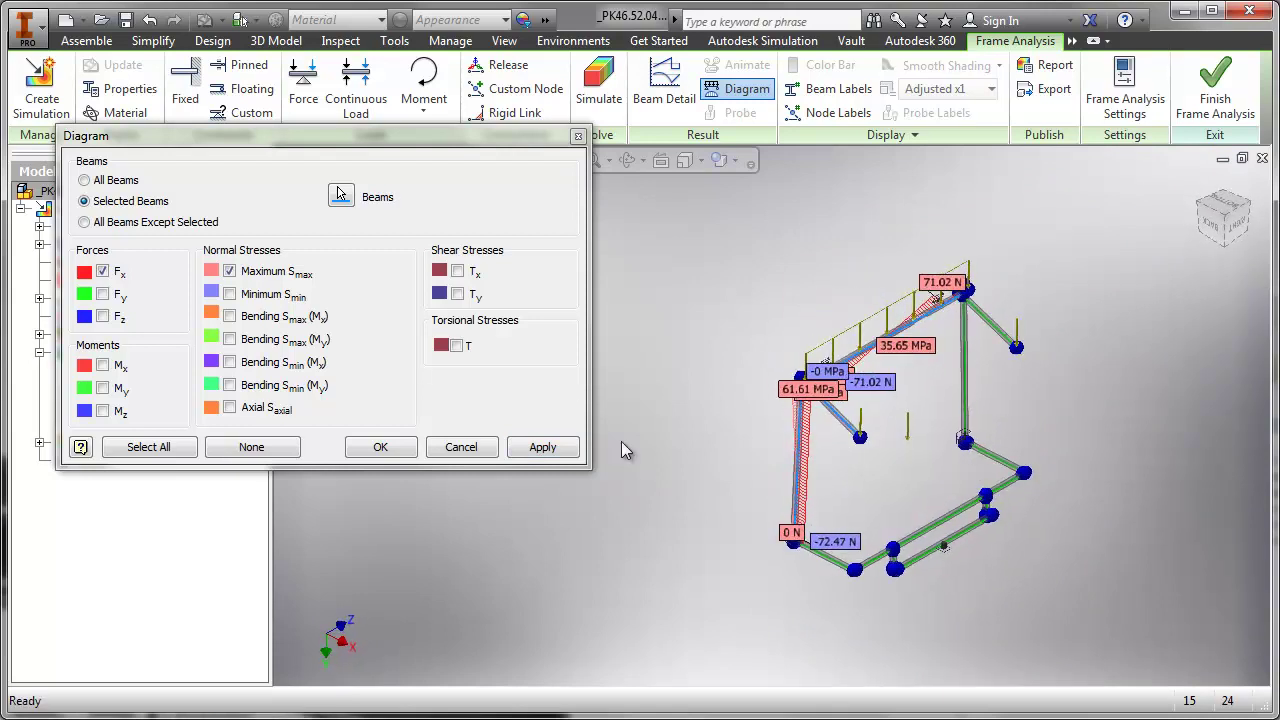
Step: Turn off the Fx and Smax diagrams, cancel the diagram settings and bring the whole frame back into view
left_click(102, 271)
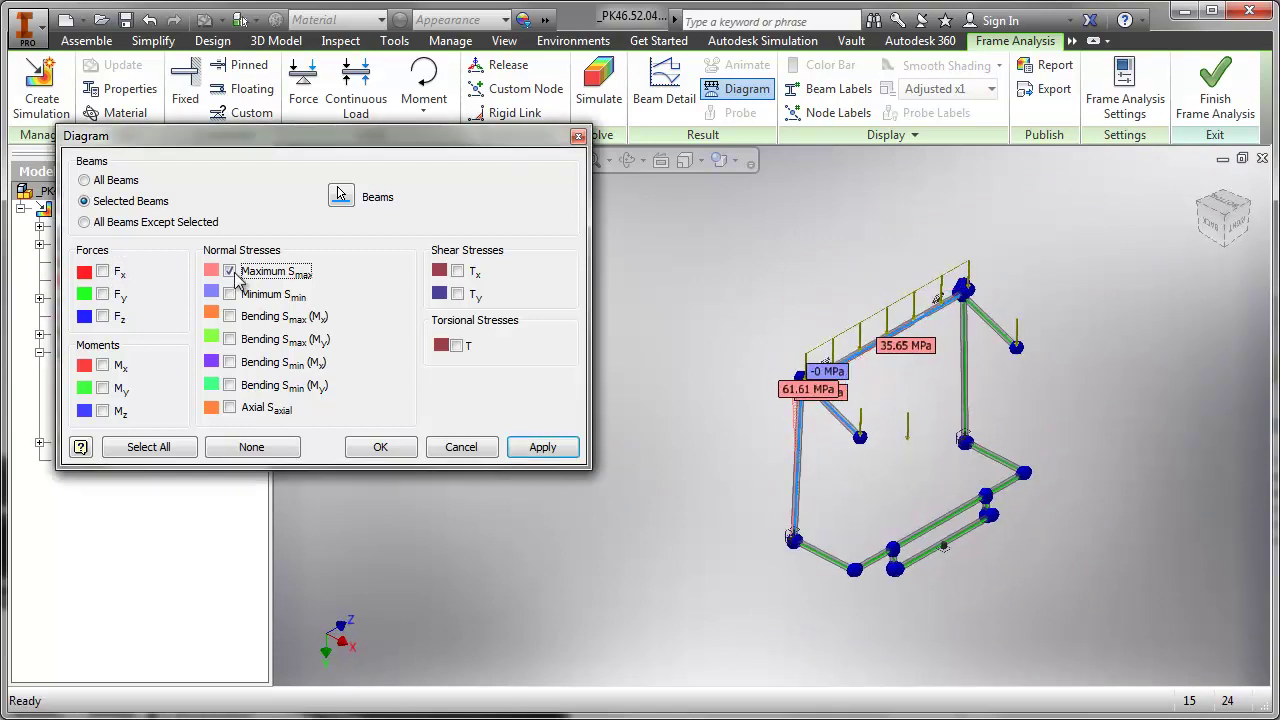
left_click(230, 271)
left_click(445, 444)
middle_click_drag(652, 470, 632, 447, "shift")
scroll(707, 398, "down", 3)
middle_click_drag(706, 398, 722, 419)
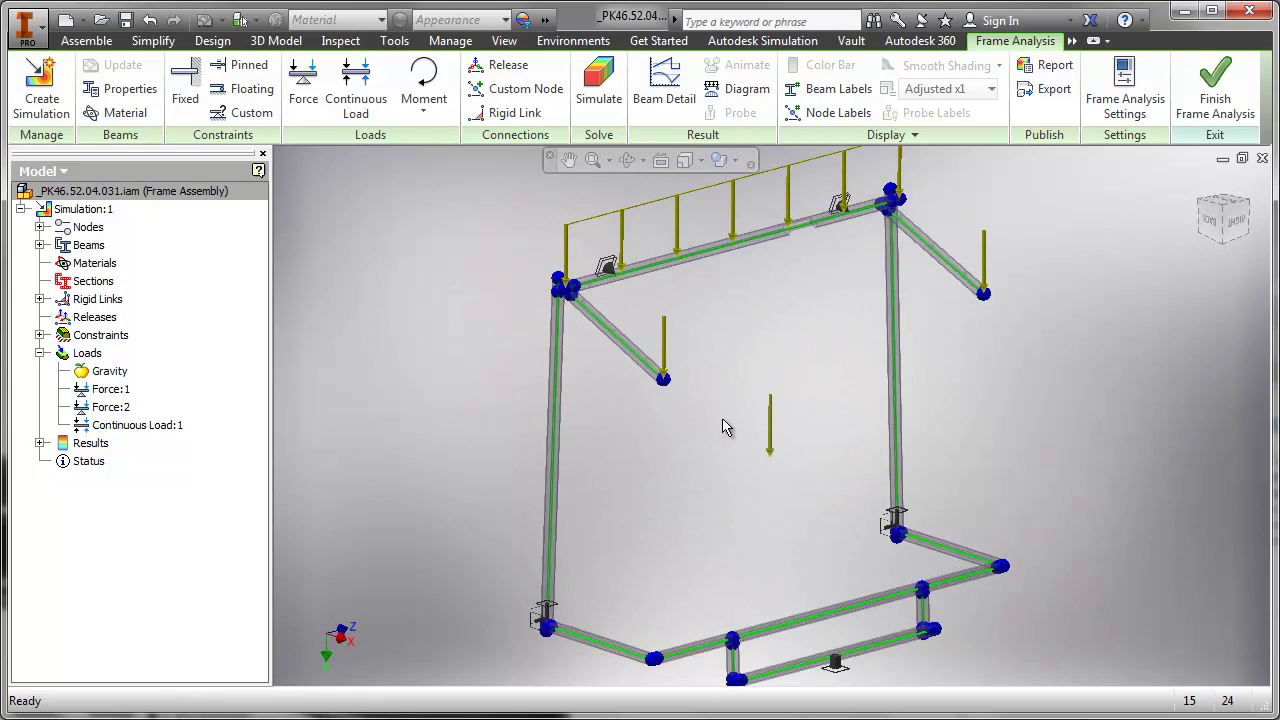